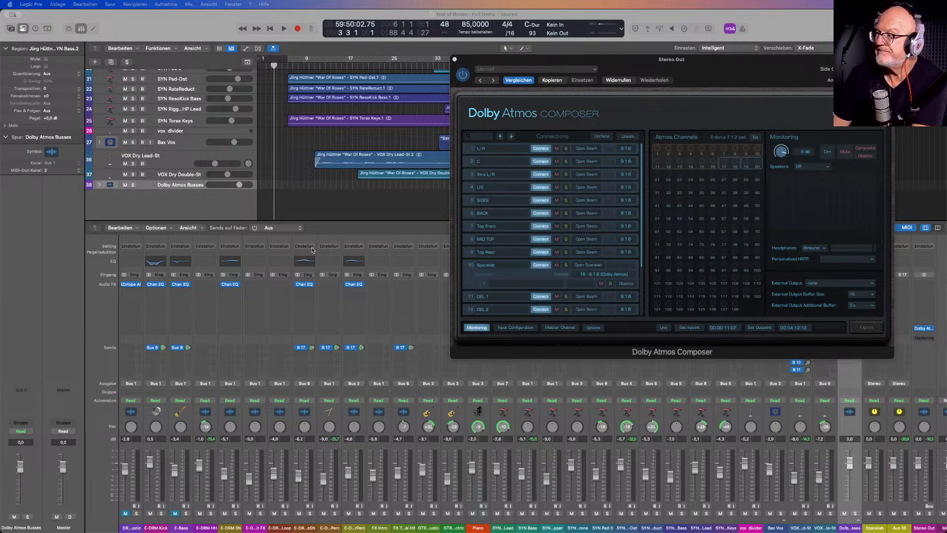
Close the Dolby Atmos Composer window and review the song's track list from DRM Acoustic down to Dolby Atmos Busses.
left_click_drag(692, 64, 616, 109)
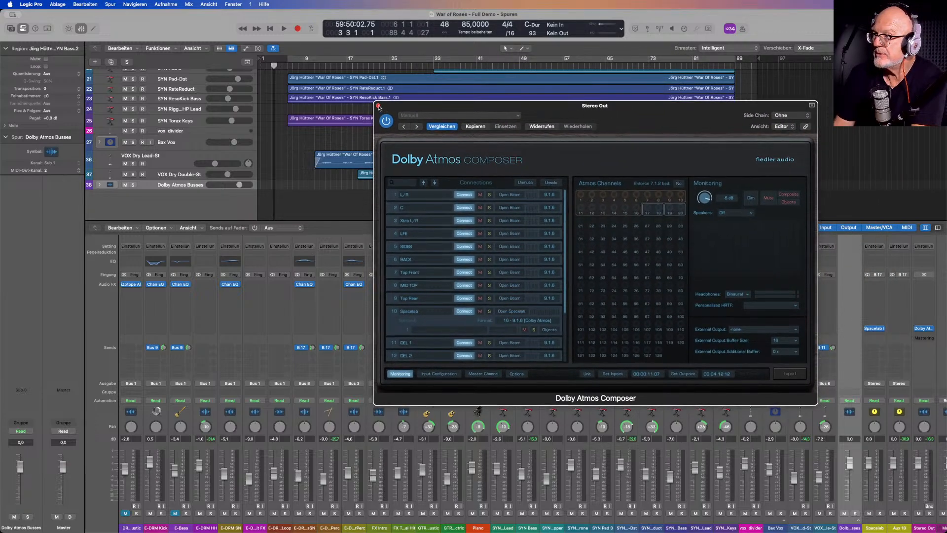
left_click(378, 106)
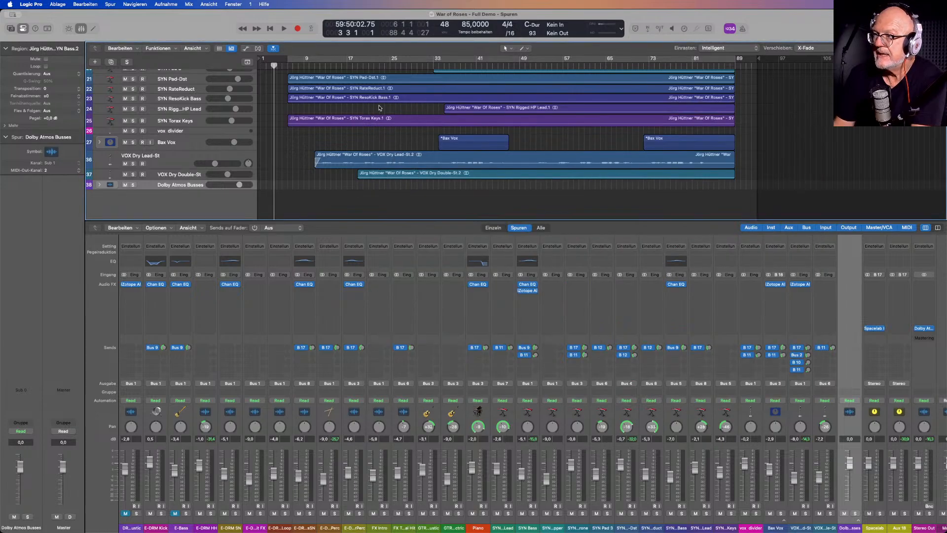
scroll(325, 145, "up", 15)
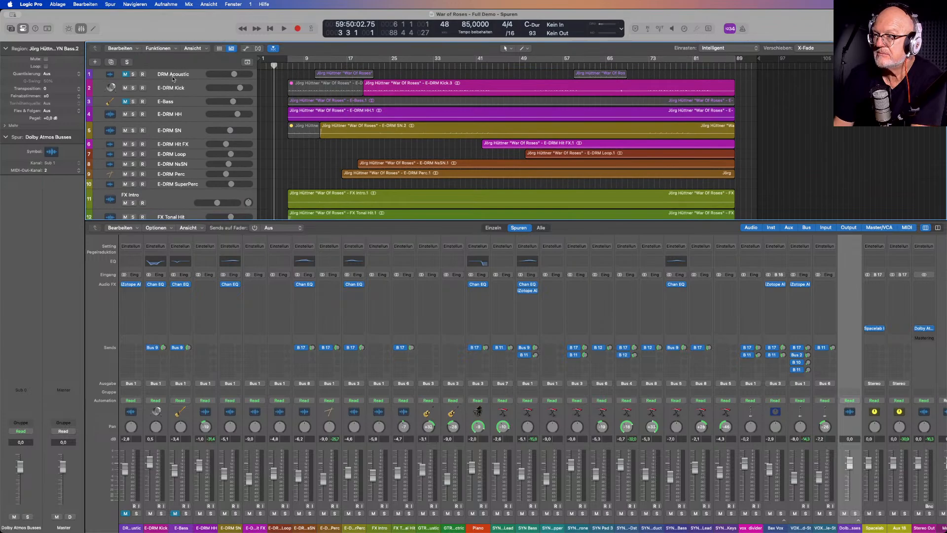
scroll(174, 77, "down", 12)
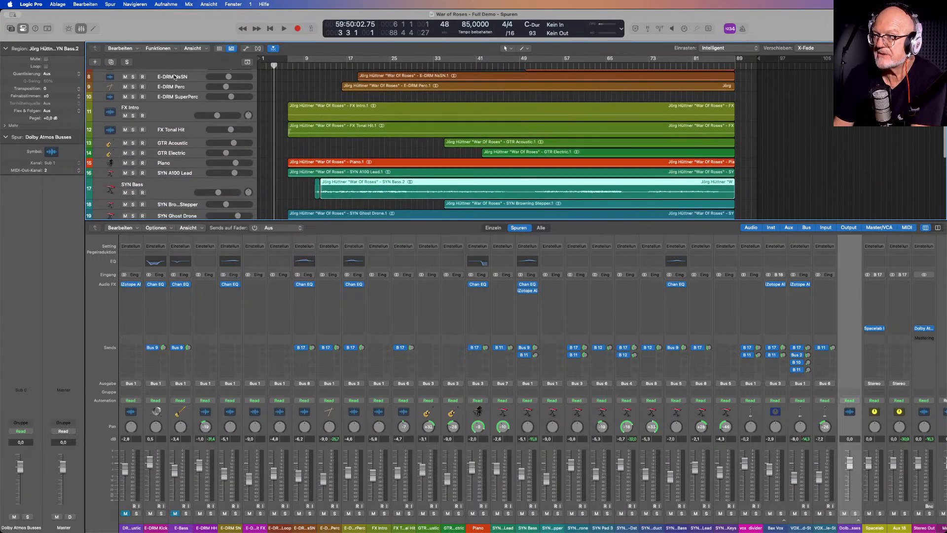
scroll(174, 77, "down", 2)
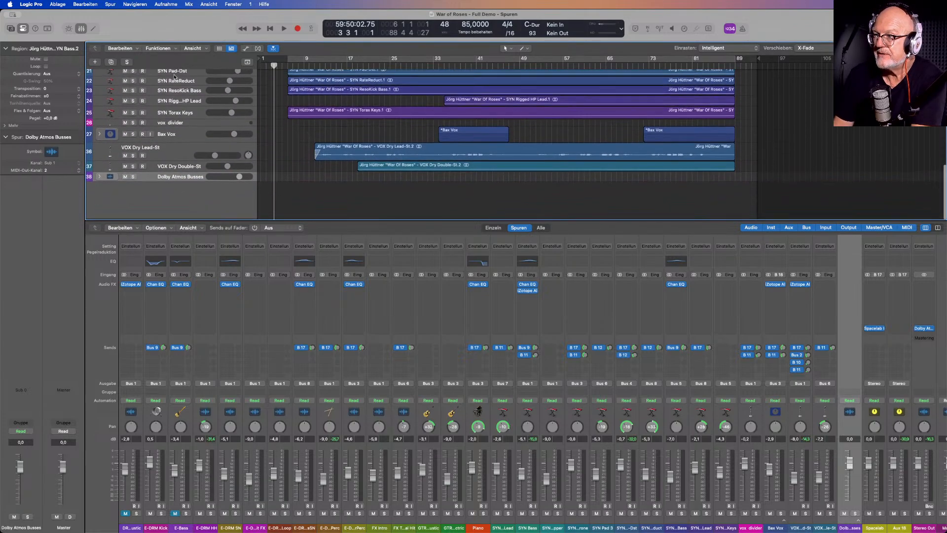
scroll(174, 77, "up", 8)
scroll(174, 77, "up", 8)
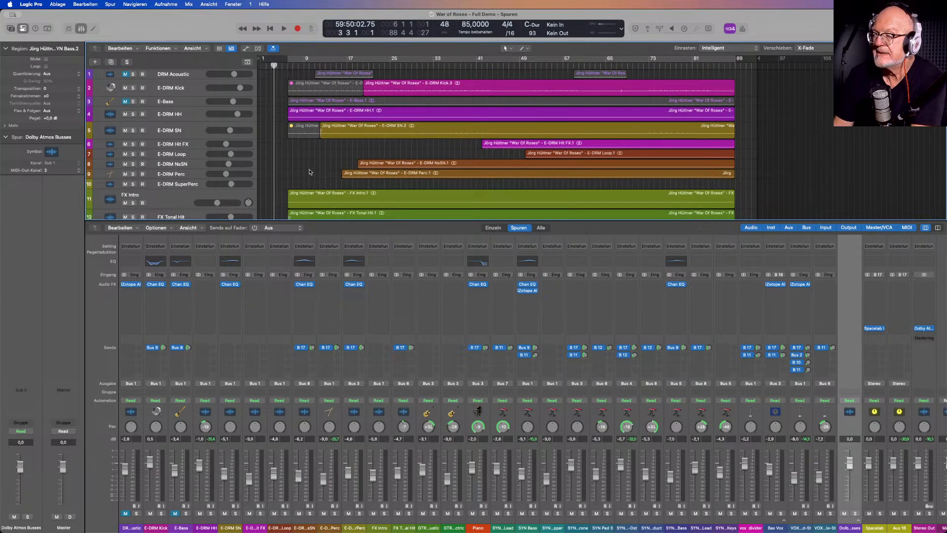
scroll(302, 168, "down", 8)
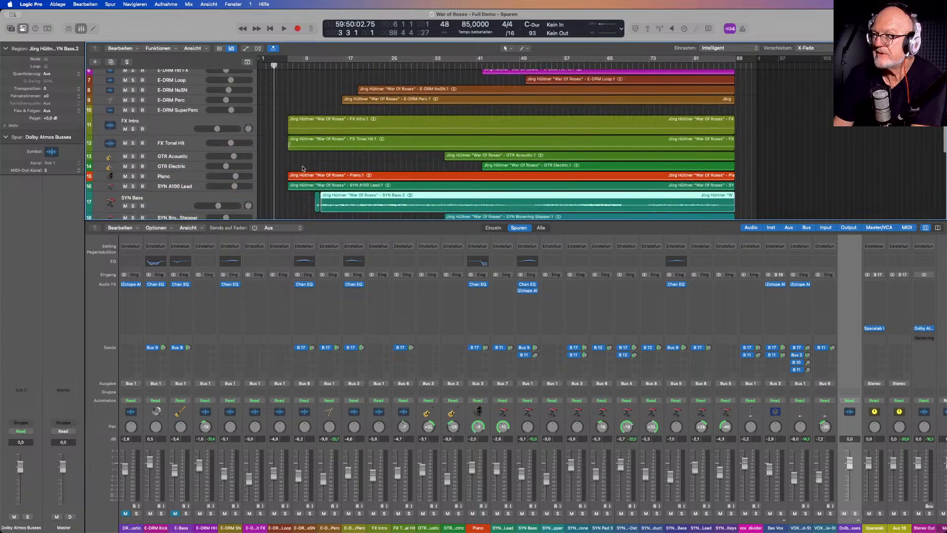
scroll(303, 168, "down", 4)
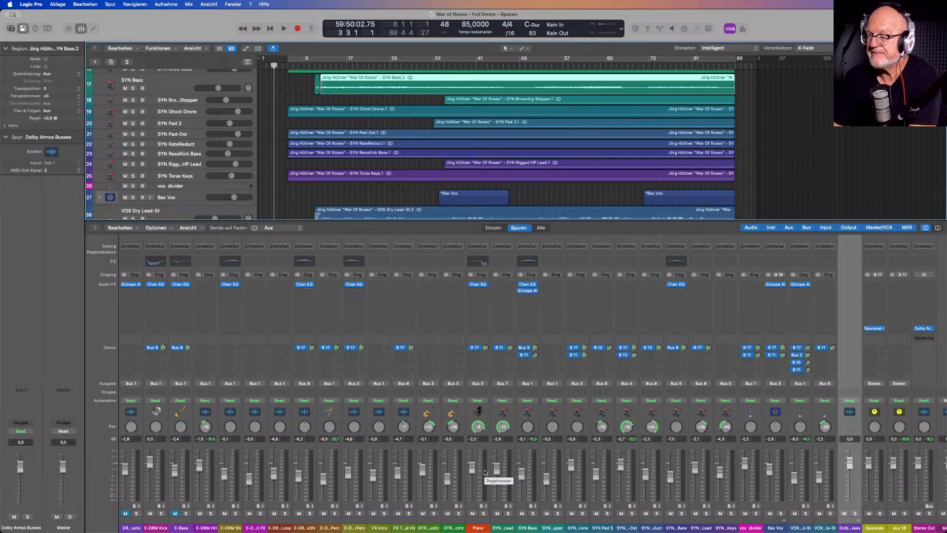
Play the song from about bar 4 and stop playback at about bar 44.
left_click(295, 65)
left_click(281, 65)
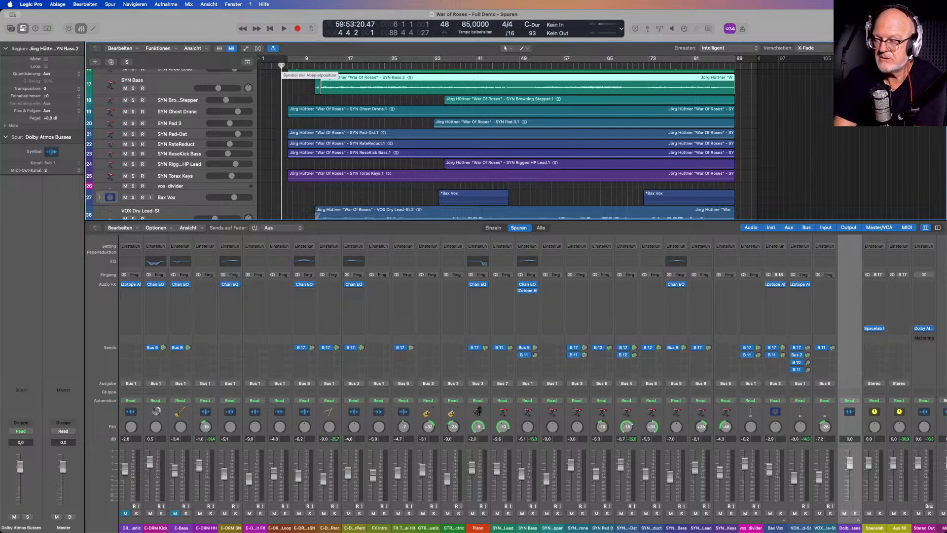
key("space")
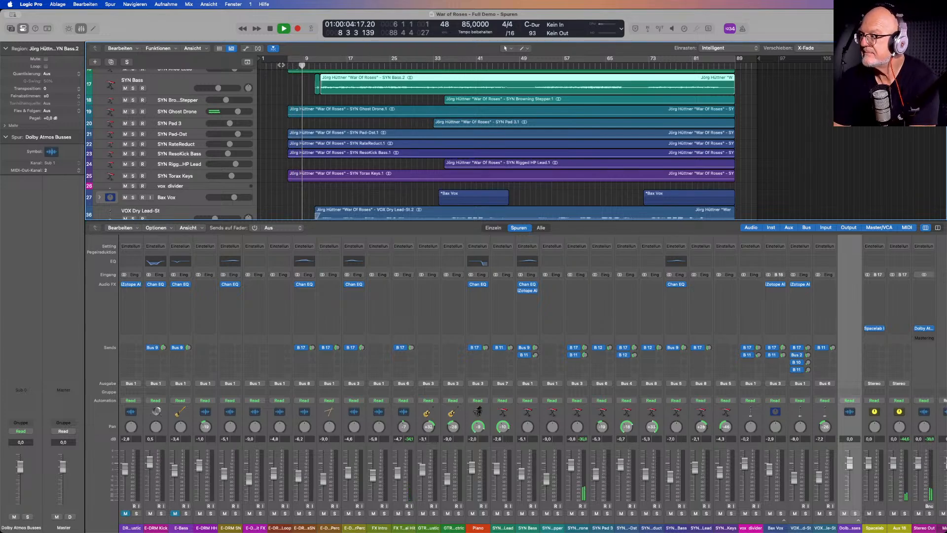
scroll(810, 337, "right", 2)
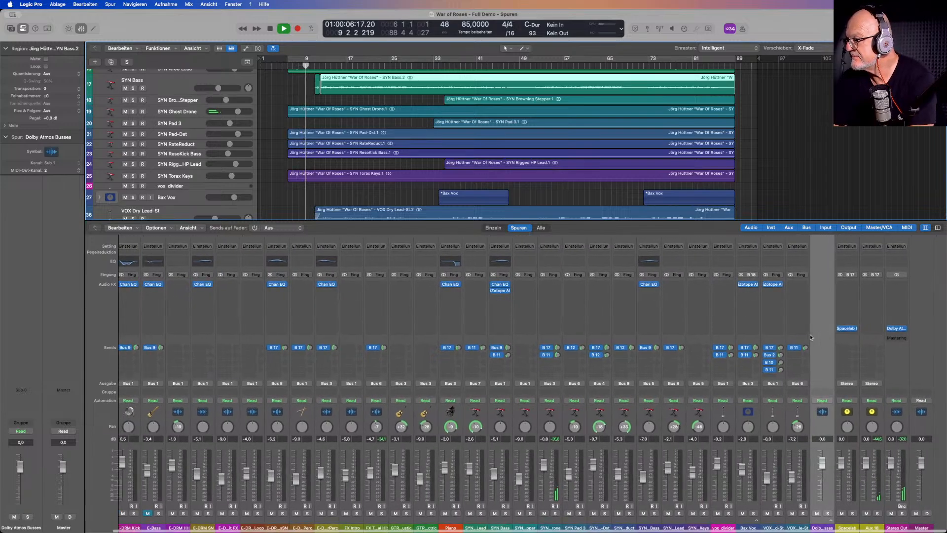
scroll(810, 338, "left", 2)
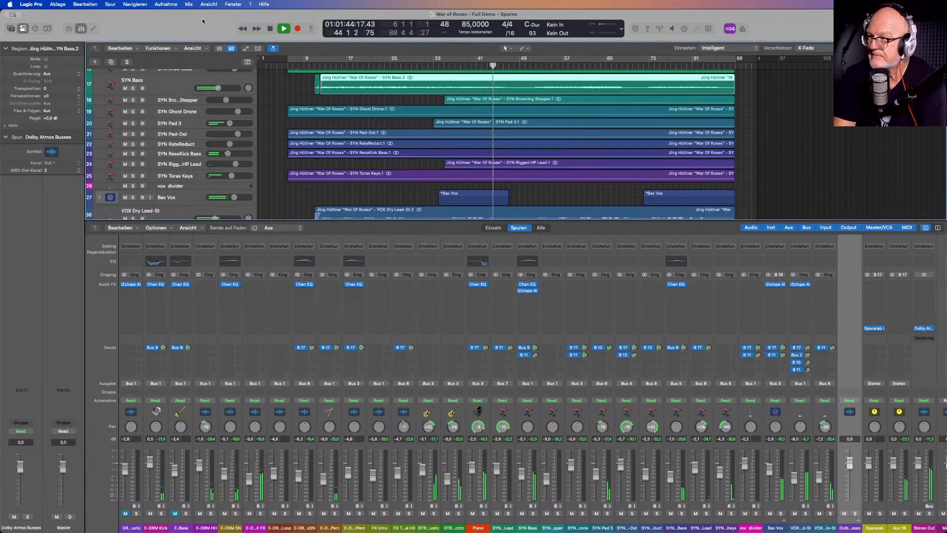
key("space")
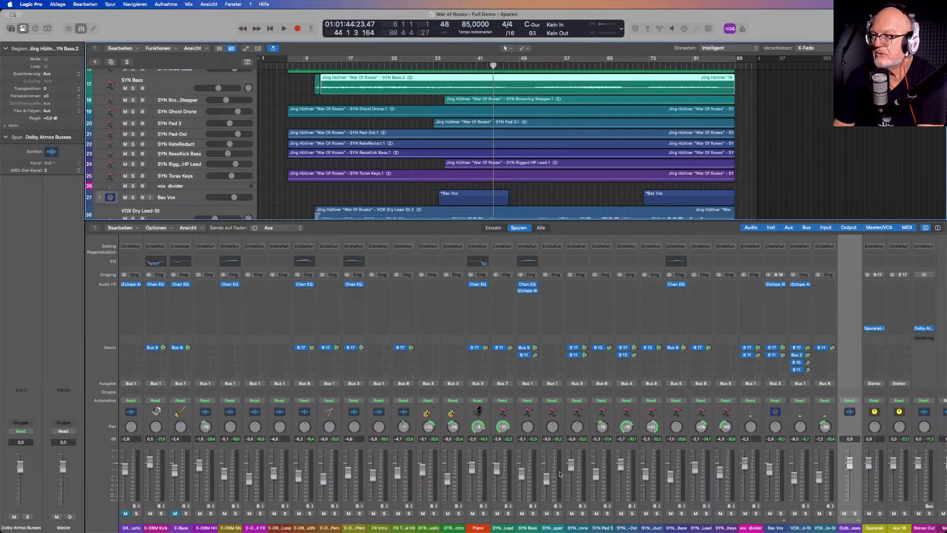
Expand the Dolby Atmos Busses track stack and review its bus tracks and mixer channels from L/R to Object 2.
scroll(181, 198, "down", 5)
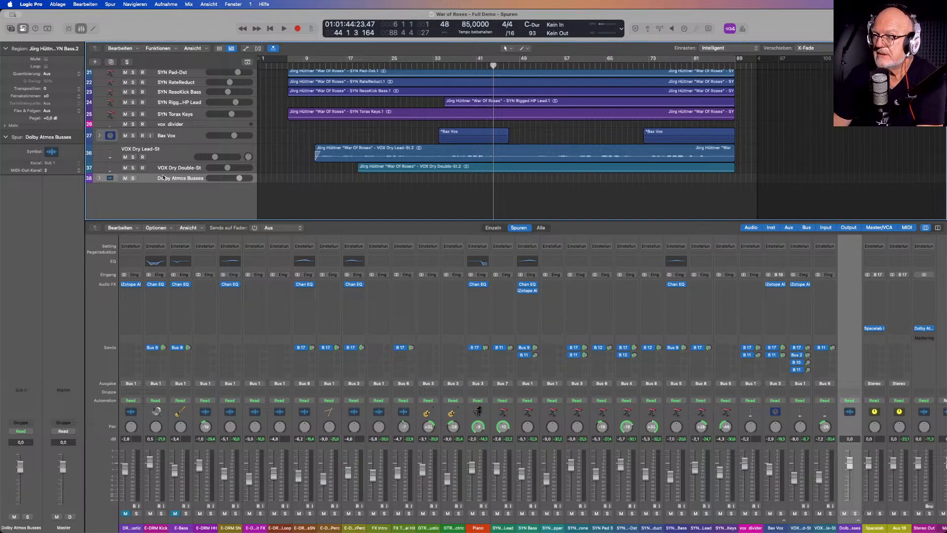
left_click(100, 179)
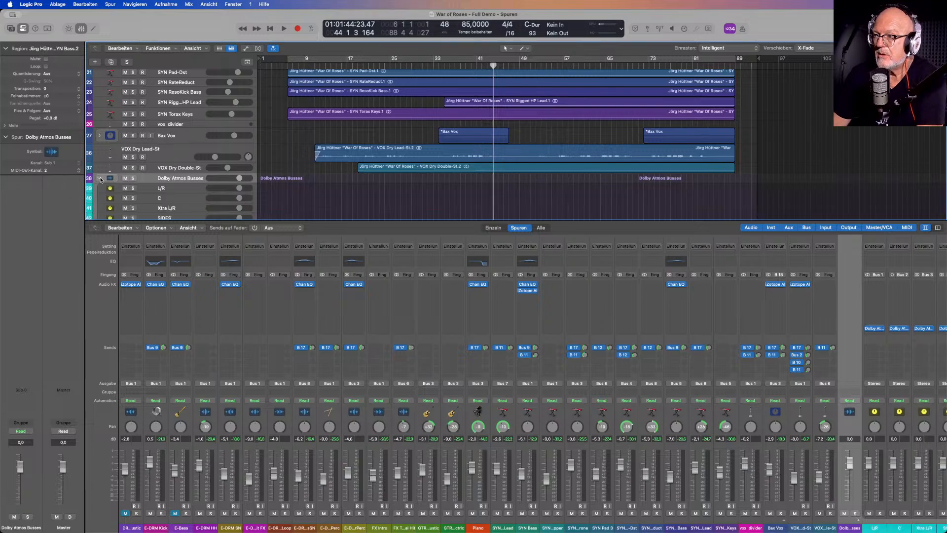
scroll(190, 207, "down", 6)
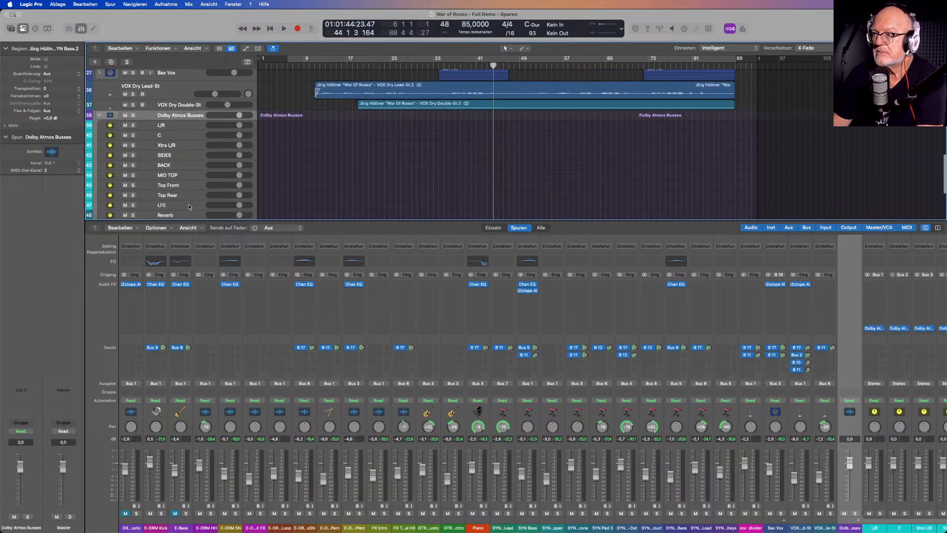
scroll(190, 207, "down", 2)
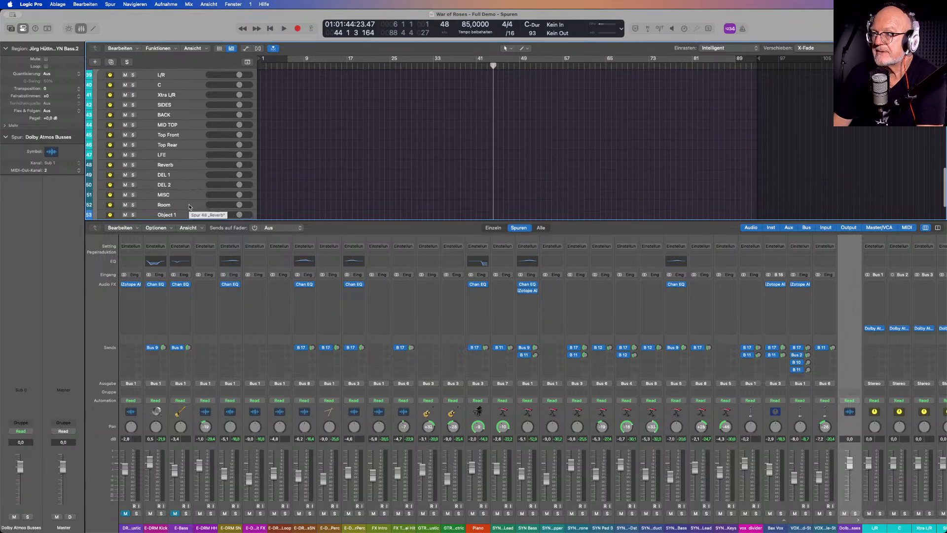
scroll(292, 348, "right", 10)
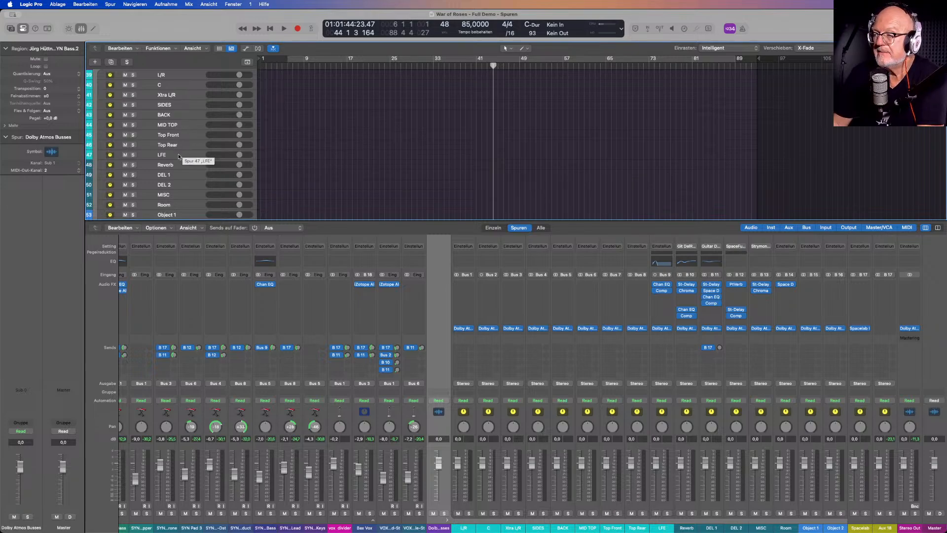
scroll(182, 189, "down", 3)
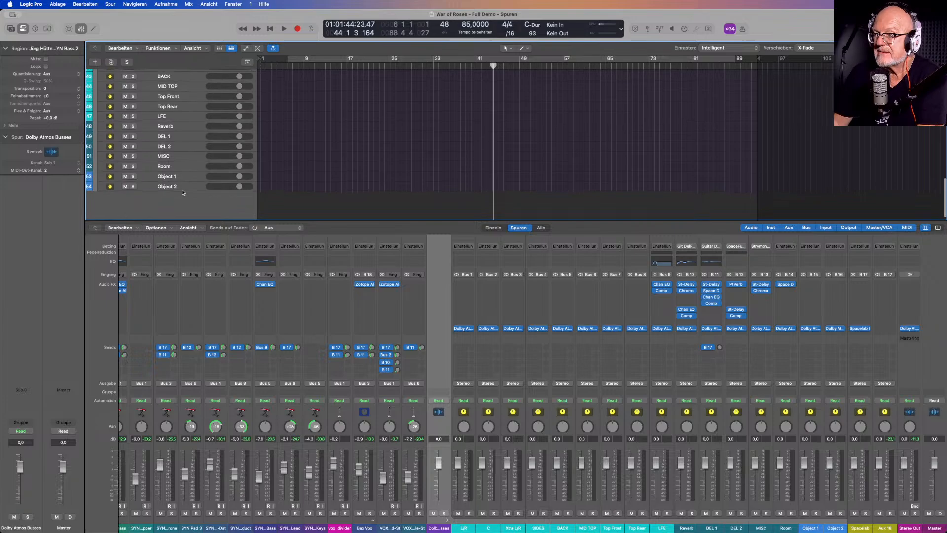
scroll(182, 156, "up", 5)
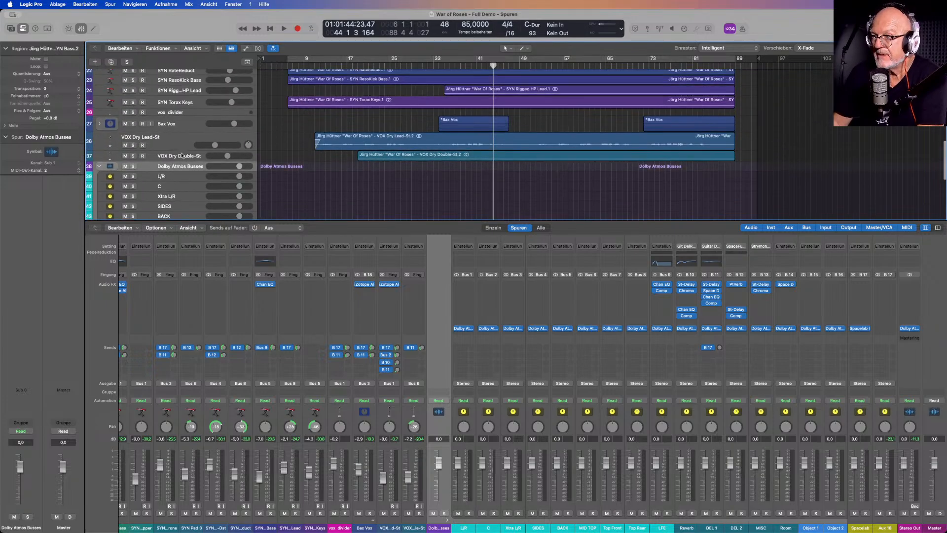
scroll(182, 156, "down", 5)
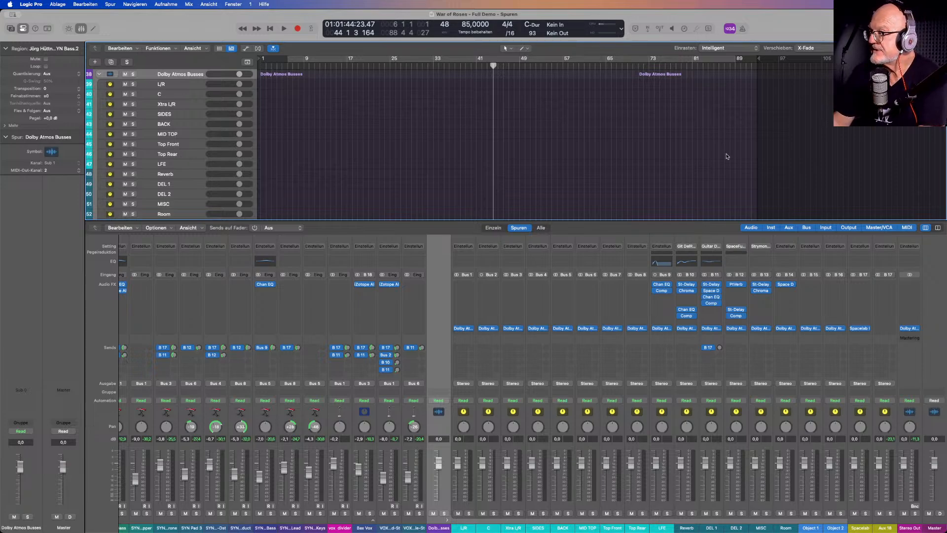
Inspect the Dolby Atmos Composer plug-in on the Stereo Out channel and close its window.
left_click(910, 328)
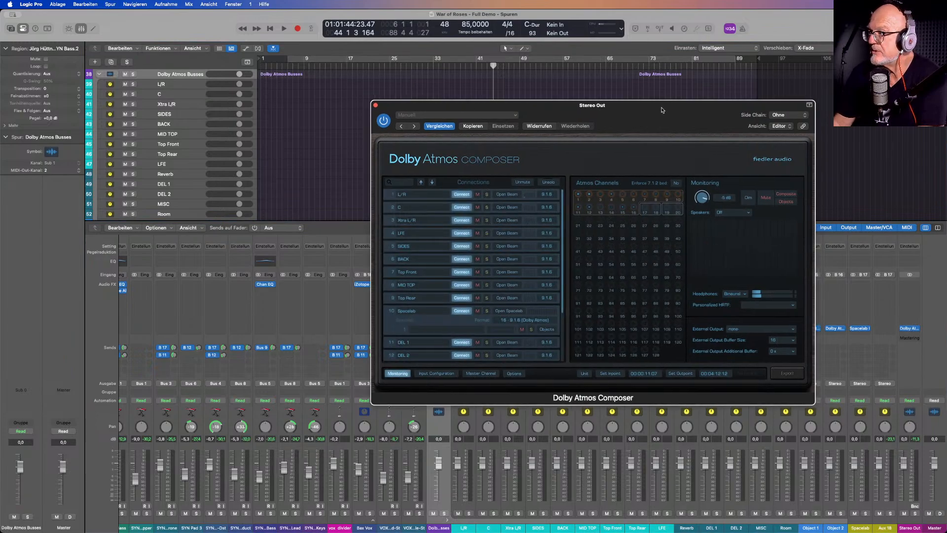
left_click_drag(662, 106, 603, 103)
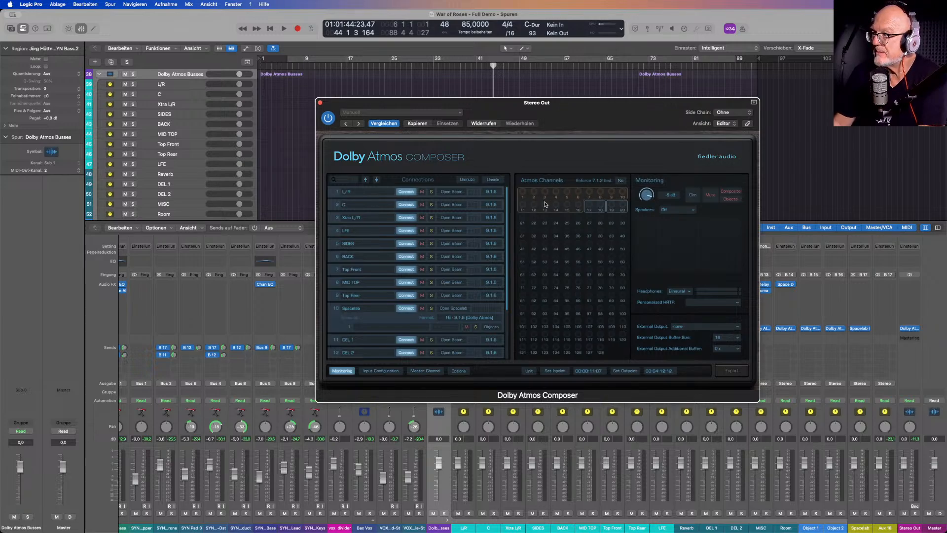
left_click_drag(581, 108, 616, 82)
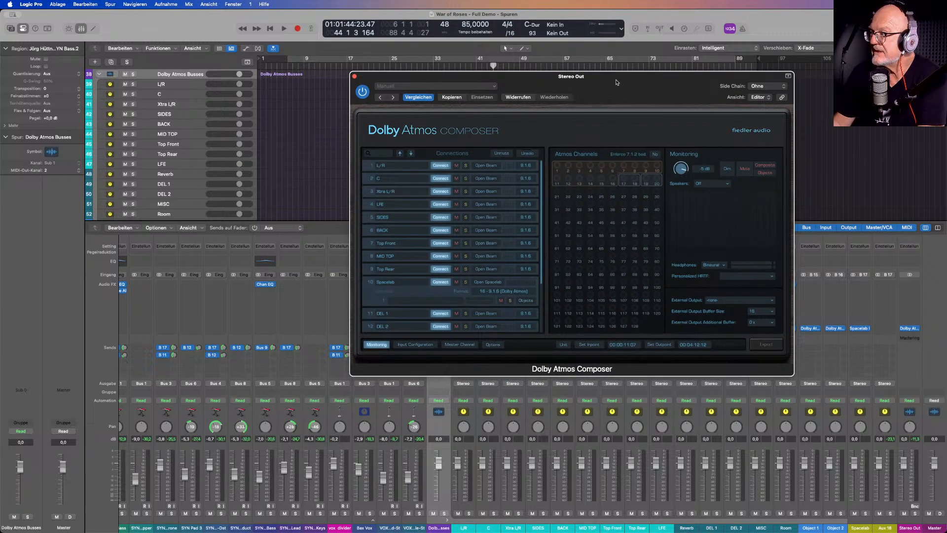
left_click(937, 277)
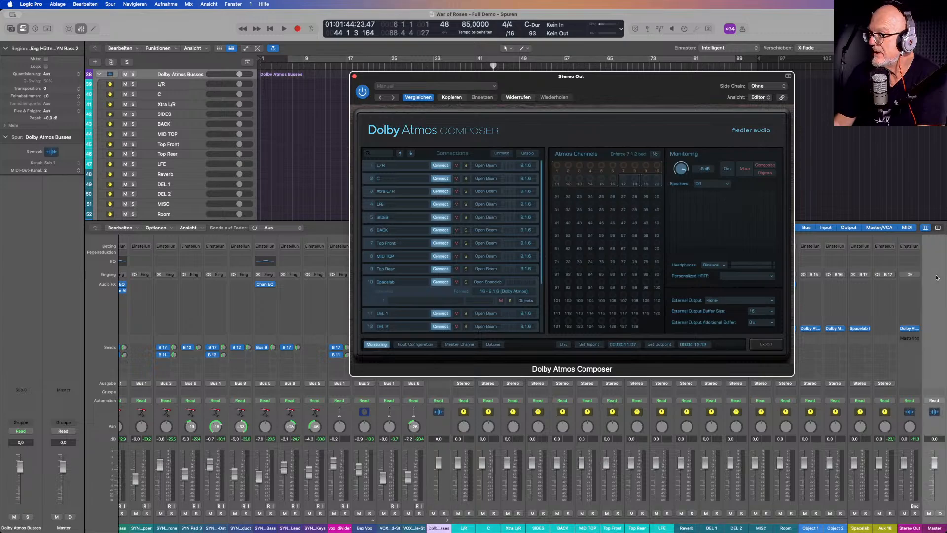
left_click(354, 76)
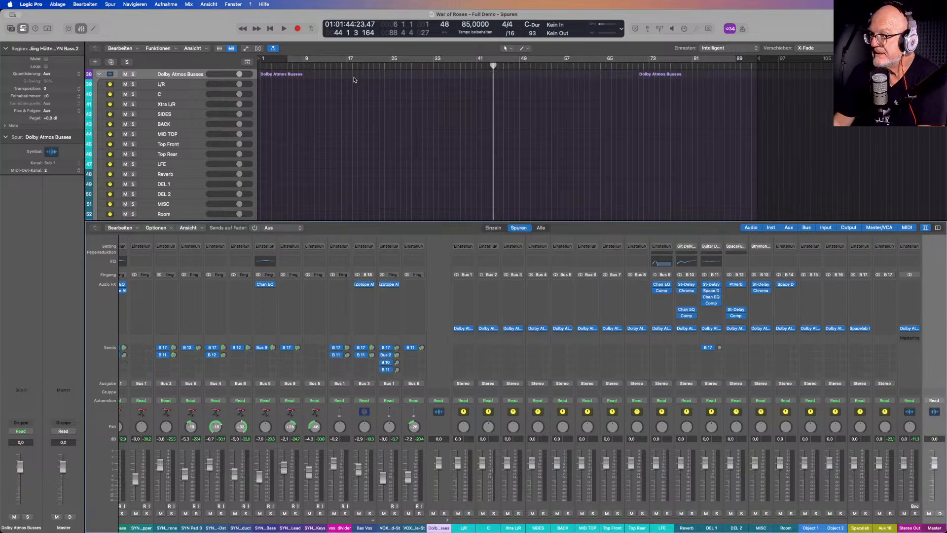
Examine the Dolby Atmos Beam speaker positions on the L/R and C buses, closing only the C bus's window.
left_click(465, 328)
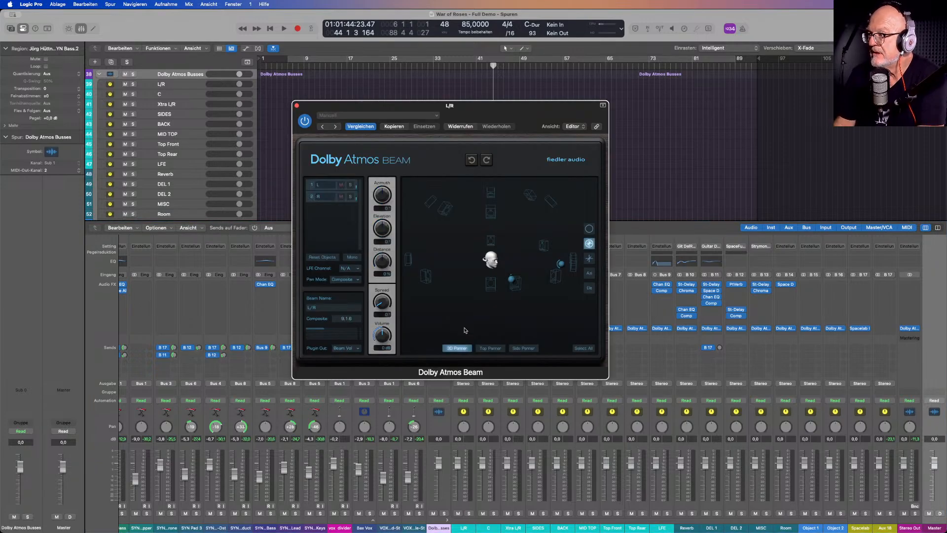
left_click_drag(499, 107, 315, 101)
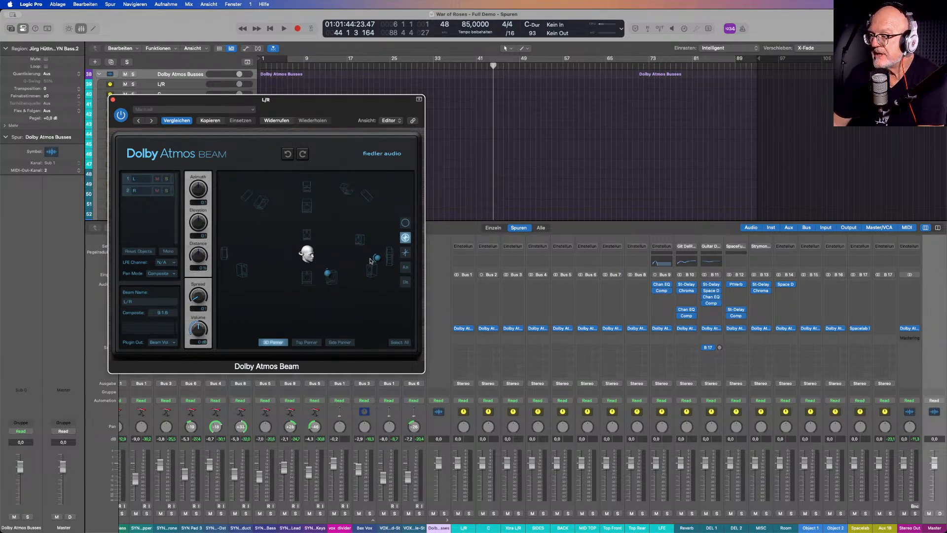
left_click(489, 328)
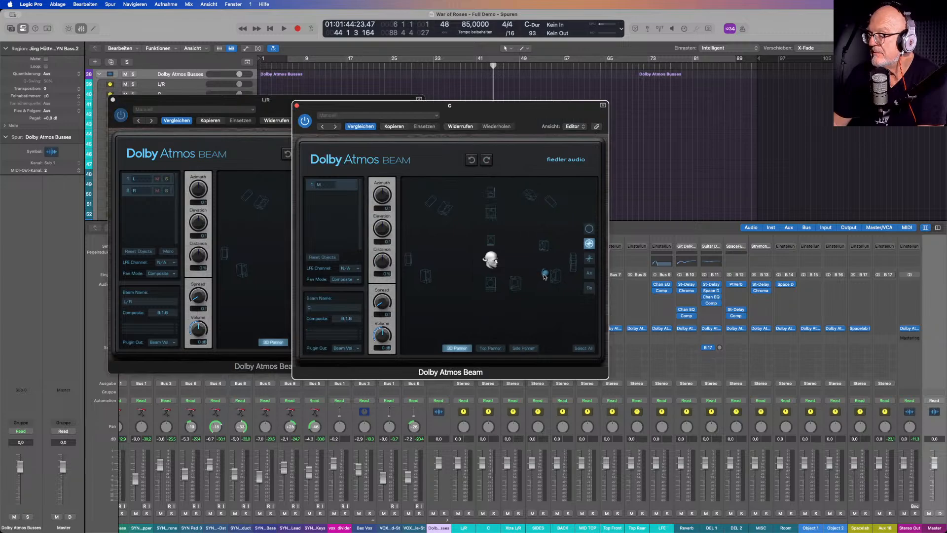
left_click(297, 105)
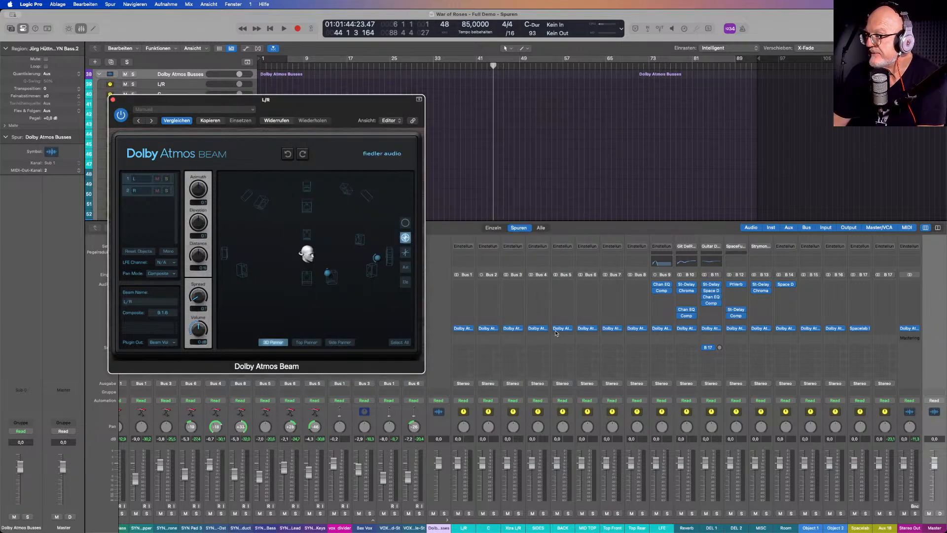
Examine the Dolby Atmos Beam speaker positions on the MID TOP bus and close all open Beam windows.
left_click(589, 328)
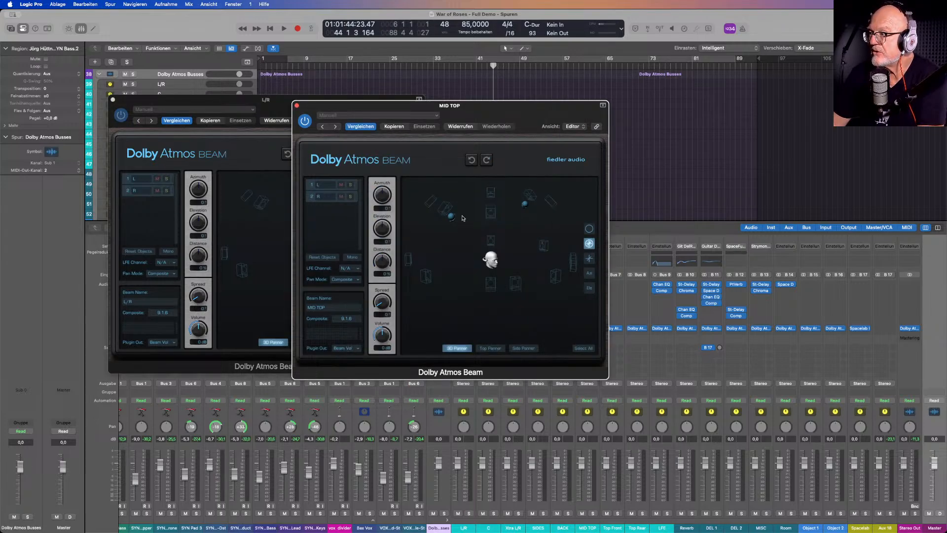
left_click(297, 106)
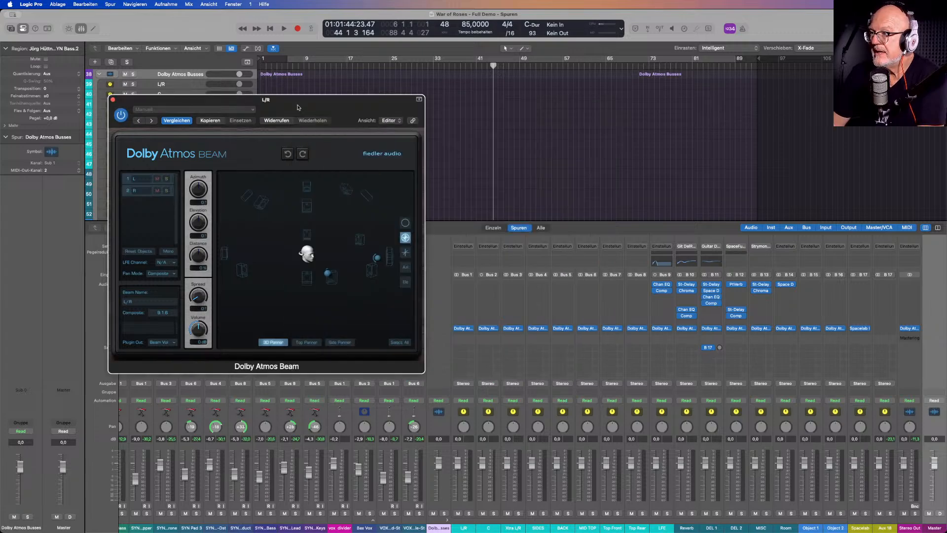
left_click(113, 99)
Review the bus destinations available for the GTR Acoustic channel's output, keeping its current Xtra L/R routing.
scroll(289, 351, "left", 10)
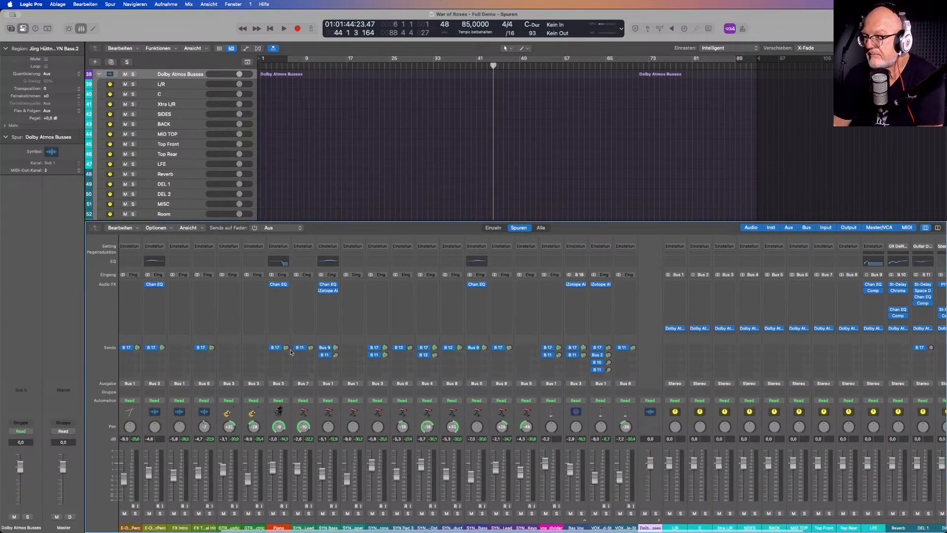
scroll(290, 352, "left", 4)
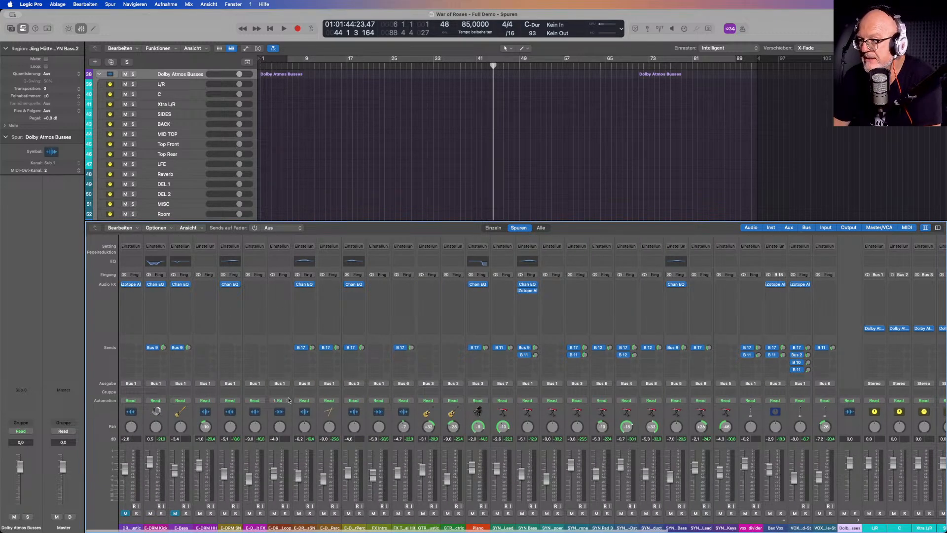
left_click(436, 386)
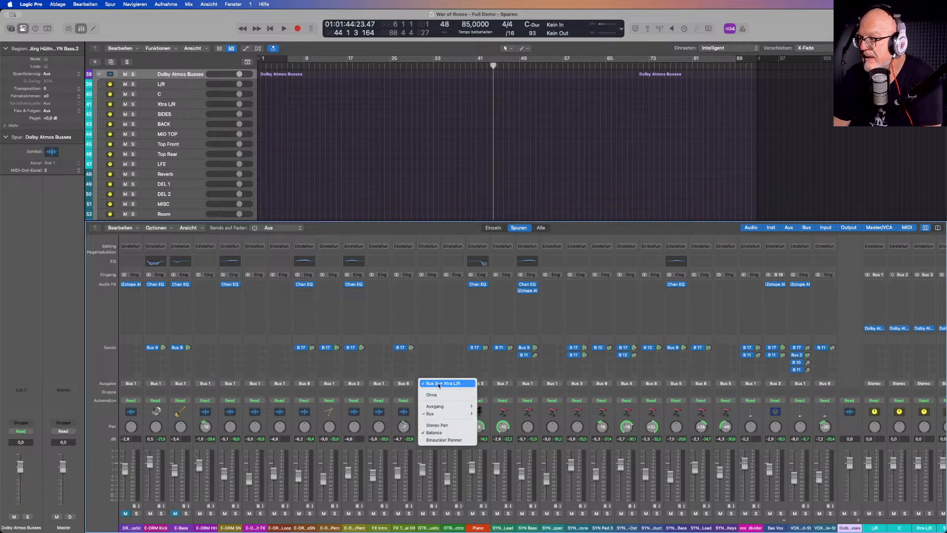
mouse_move(439, 413)
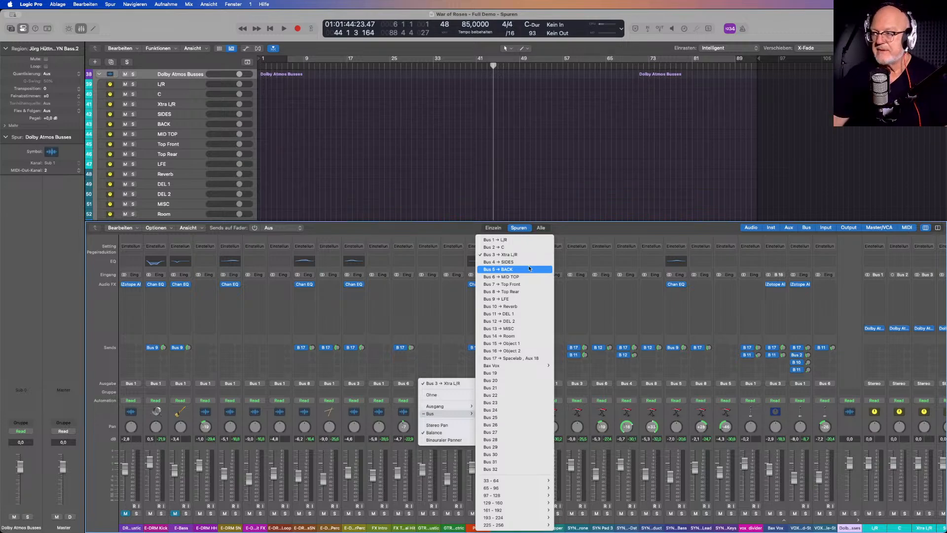
left_click(443, 232)
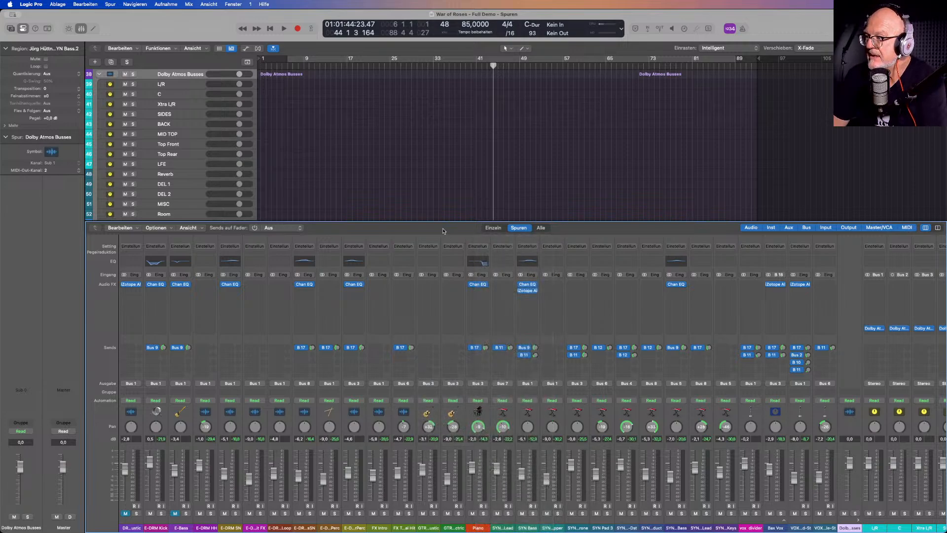
Inspect the Spacelab Interstellar reverb plug-in on the Spacelab bus channel and close its window.
scroll(631, 379, "right", 15)
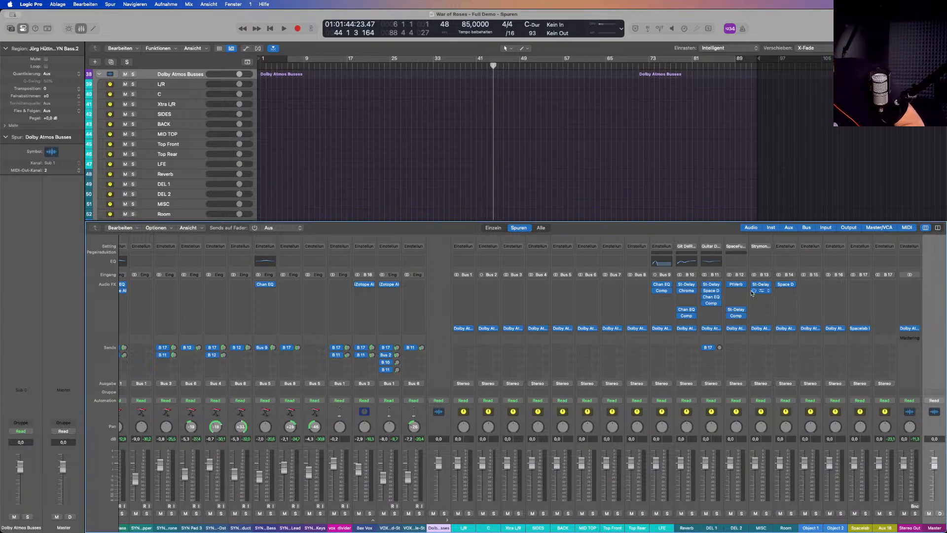
mouse_move(859, 329)
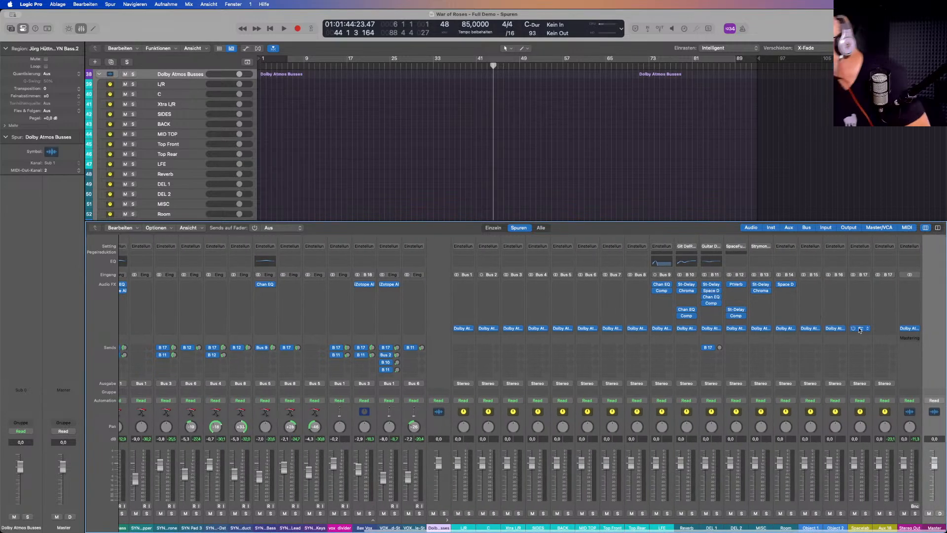
left_click(862, 329)
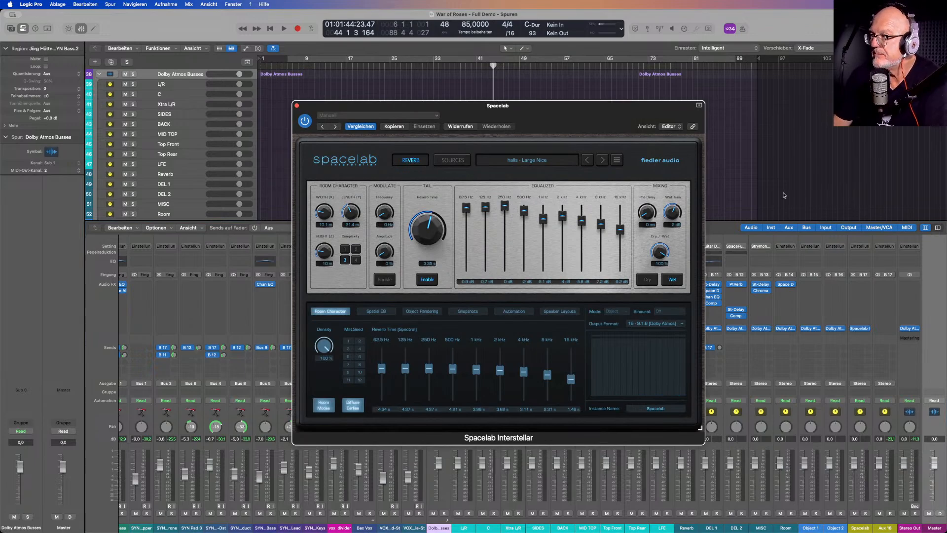
left_click_drag(561, 112, 672, 106)
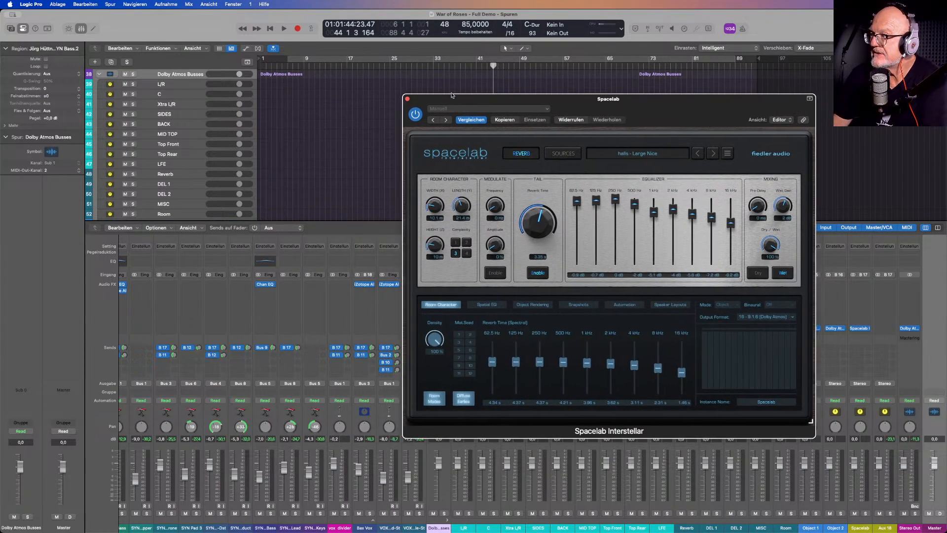
left_click(408, 99)
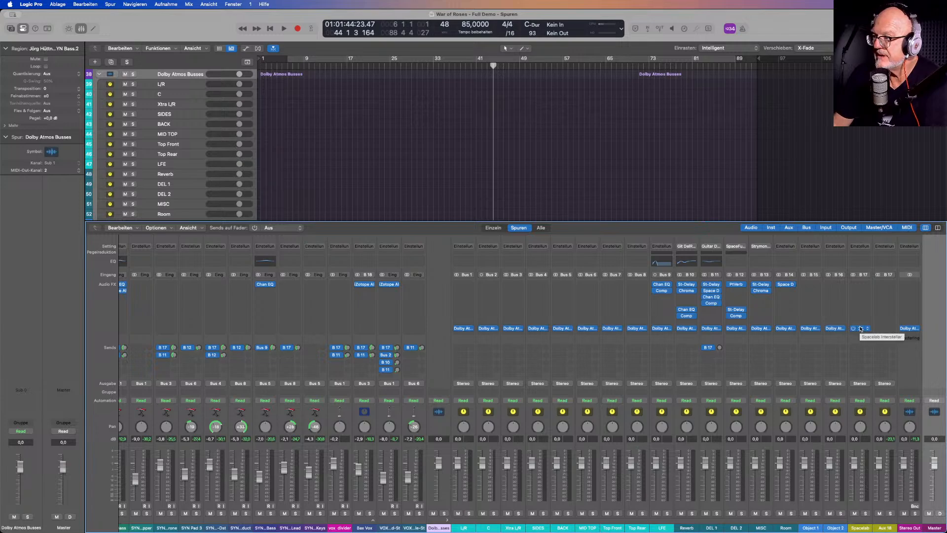
Review the bus destinations for an empty send on the VOX Dry Double-St channel, including Bus 17 for Spacelab.
left_click(415, 371)
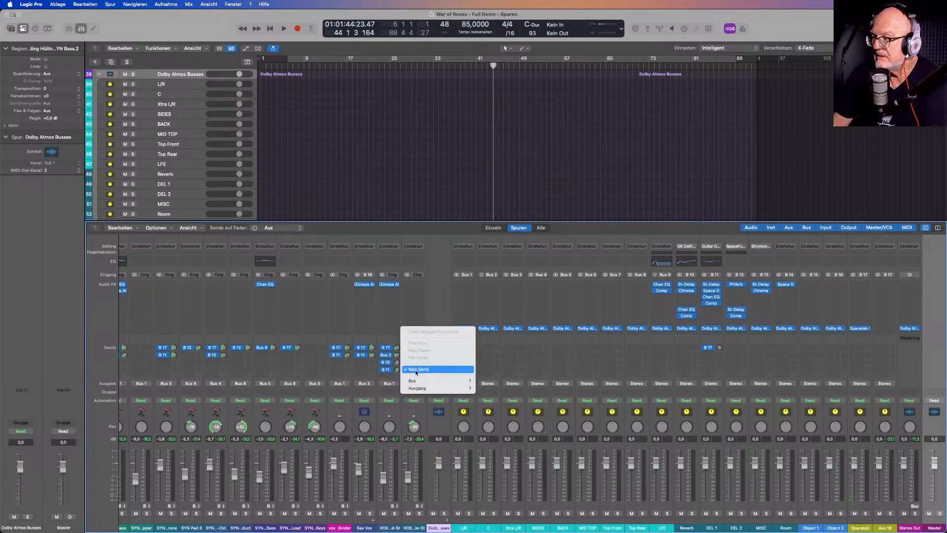
mouse_move(423, 381)
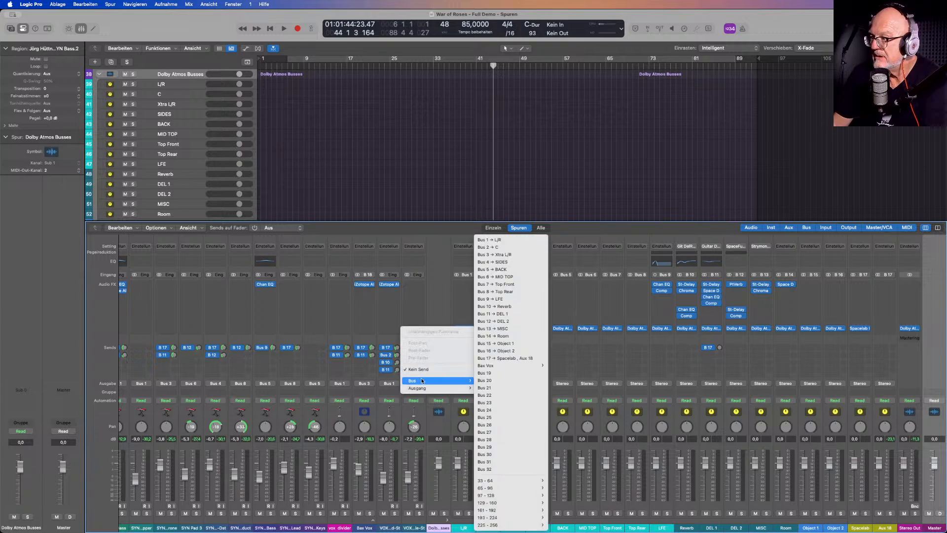
left_click(519, 359)
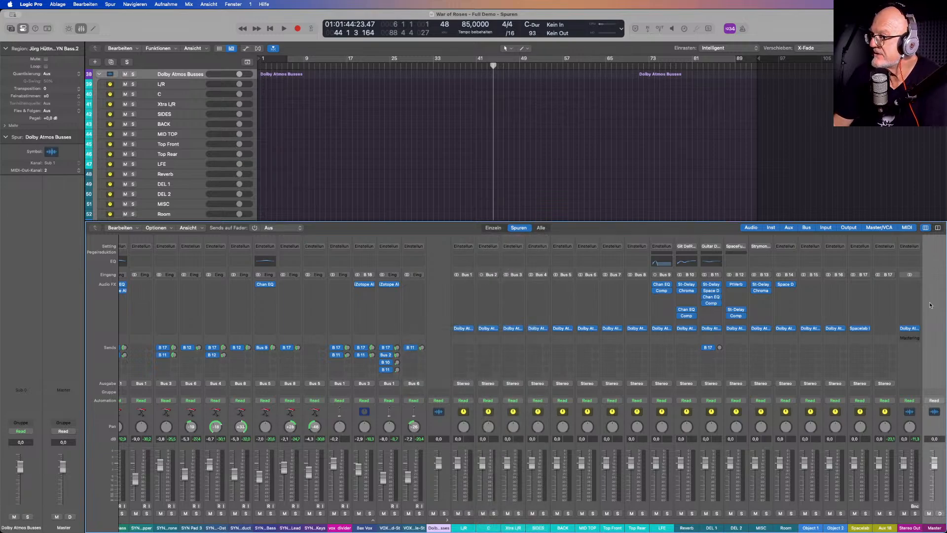
Open the Dolby Atmos Composer on the Stereo Out channel and select its Spacelab connection.
left_click(913, 329)
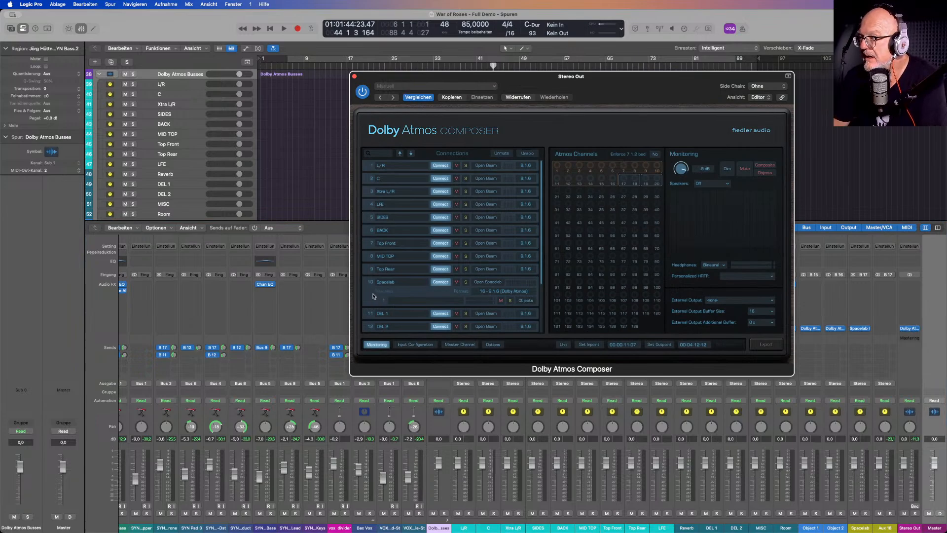
left_click(373, 296)
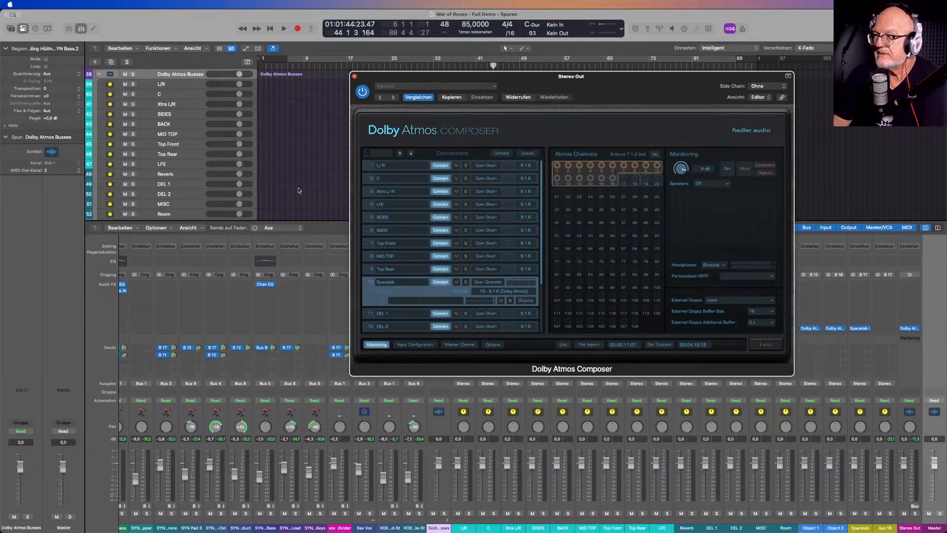
Find the vox divider track in the track list and solo it, moving the Composer window clear of its mixer channel.
scroll(299, 191, "up", 10)
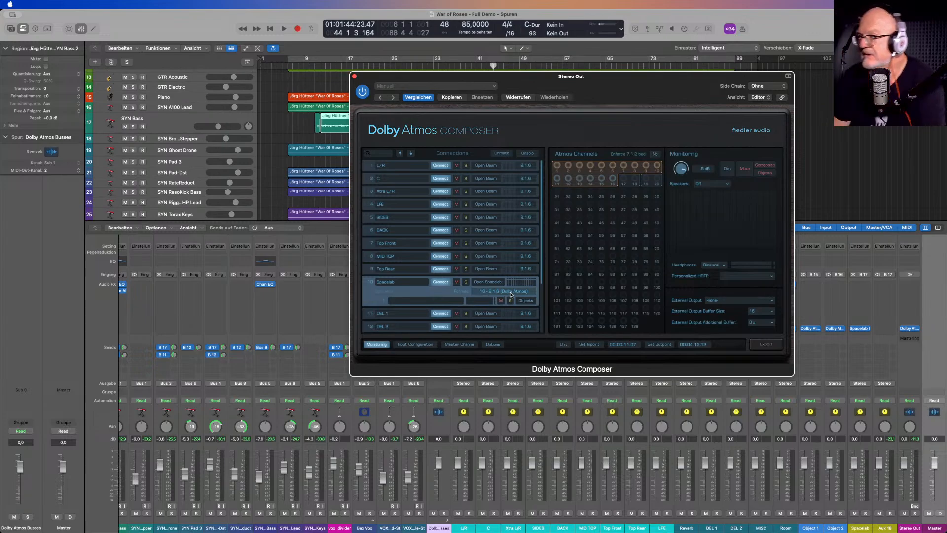
scroll(159, 144, "up", 10)
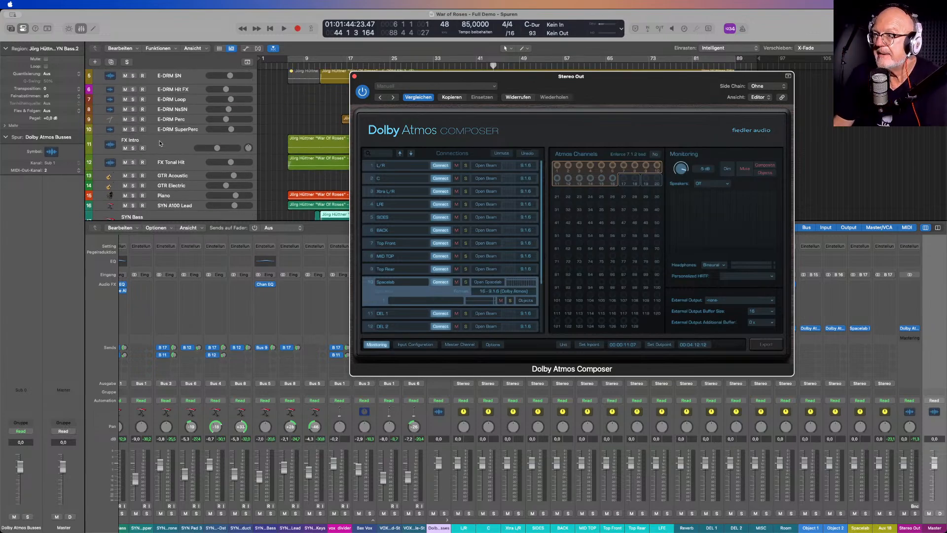
scroll(161, 144, "down", 10)
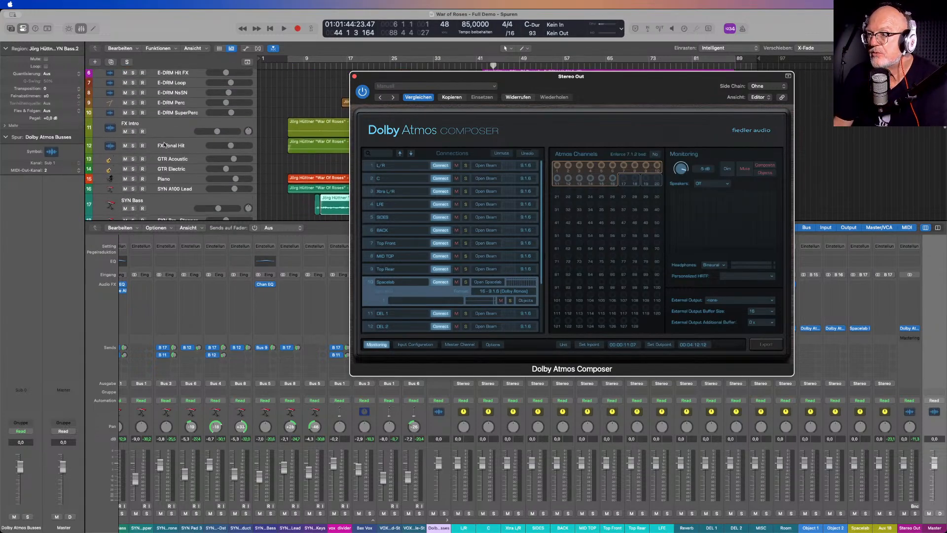
scroll(164, 145, "down", 6)
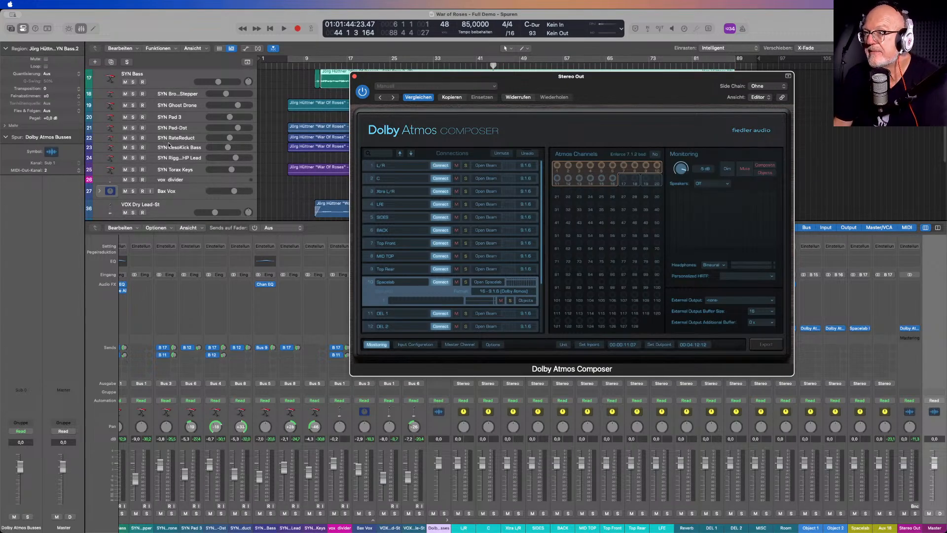
scroll(169, 146, "up", 1)
scroll(169, 145, "up", 5)
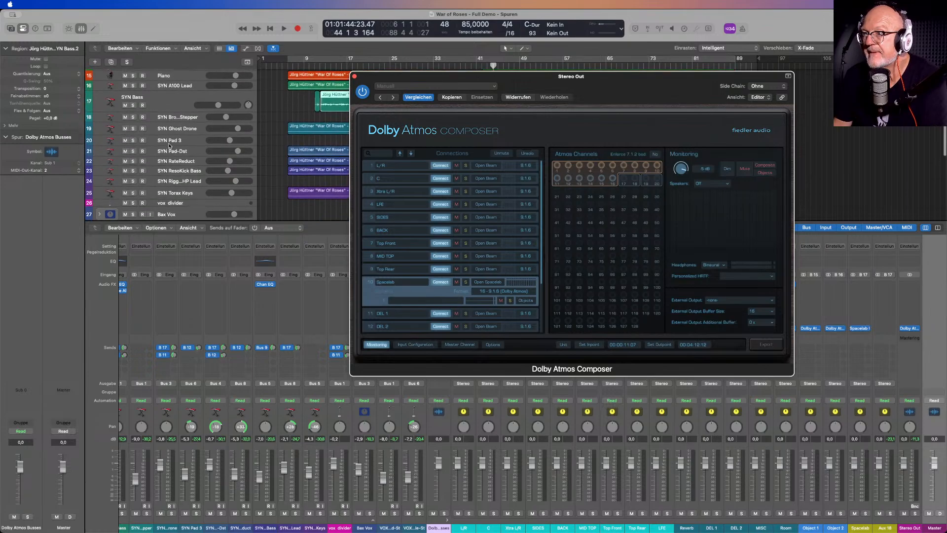
scroll(169, 145, "down", 5)
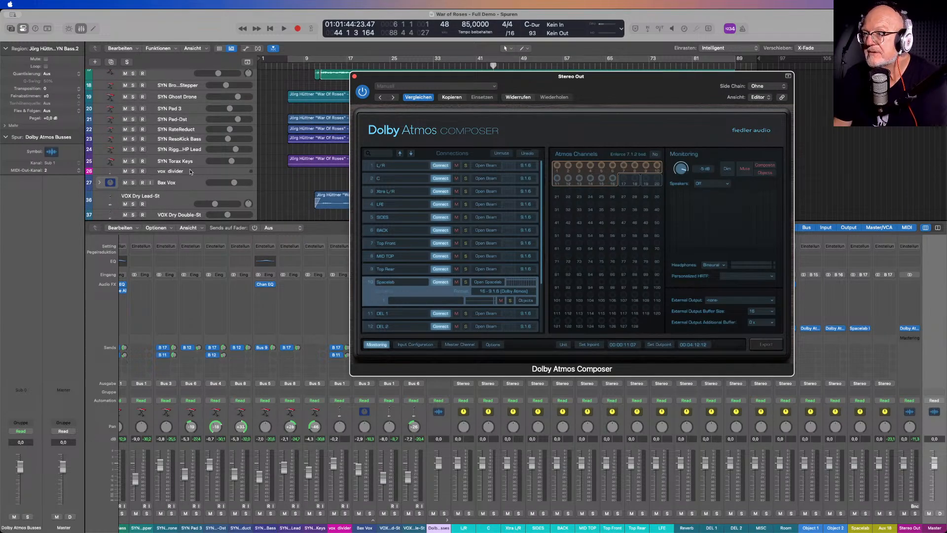
left_click(119, 173)
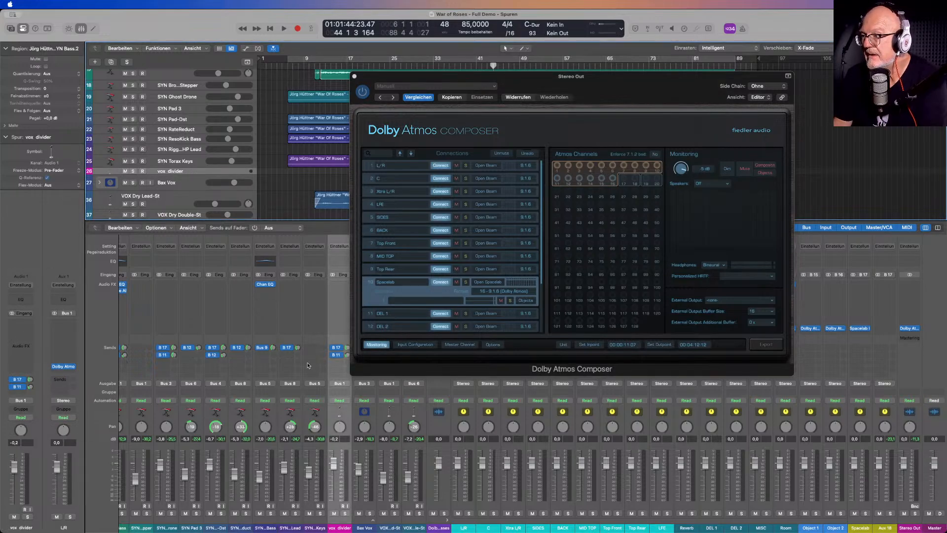
left_click_drag(445, 80, 483, 80)
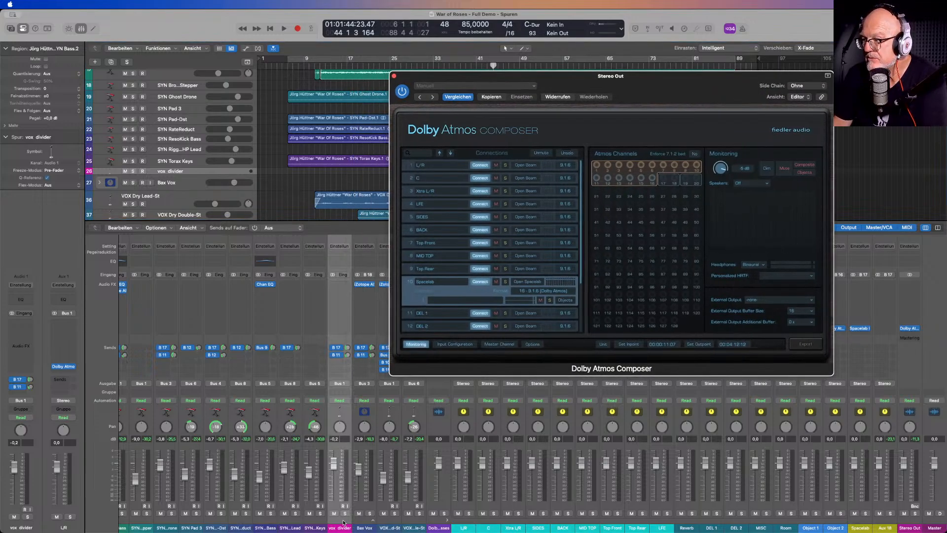
left_click(345, 513)
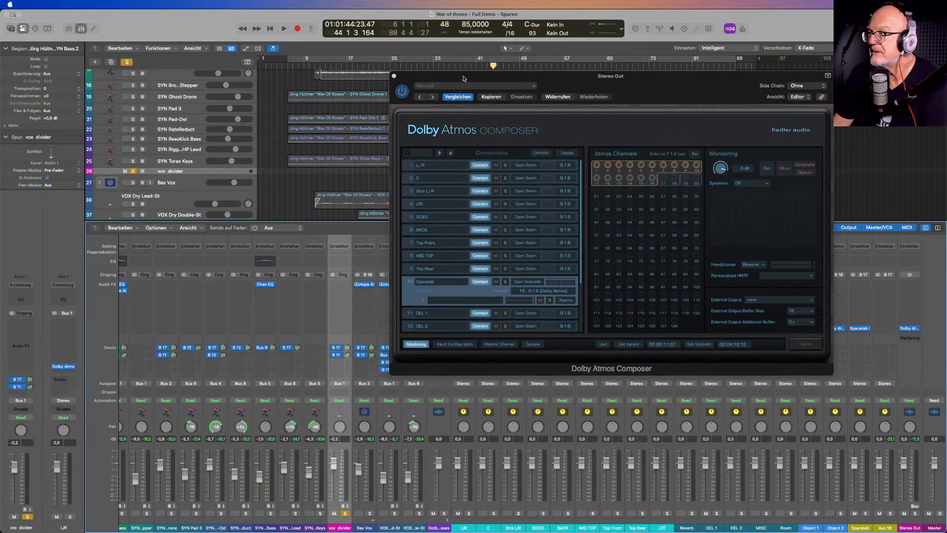
Start playback from about bar 35 and move the Composer window clear of the track regions.
left_click(448, 67)
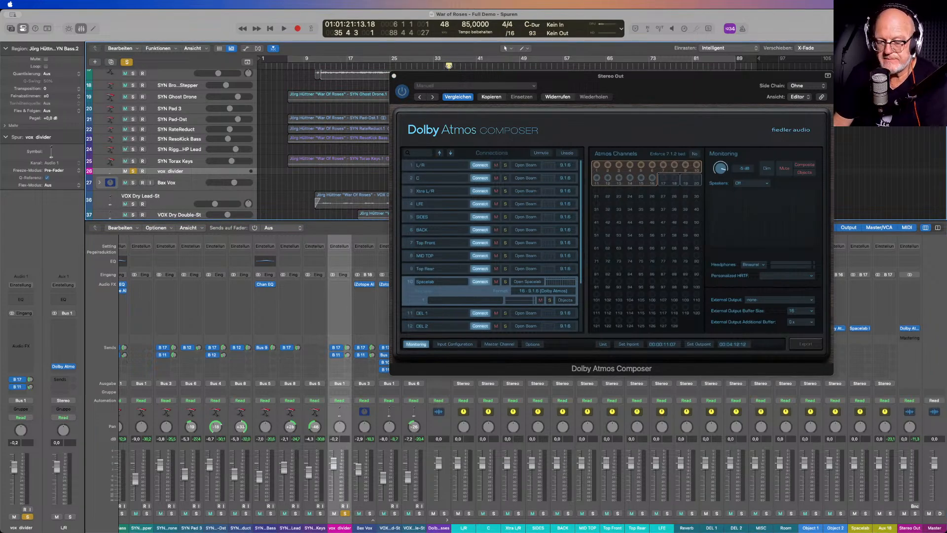
key("space")
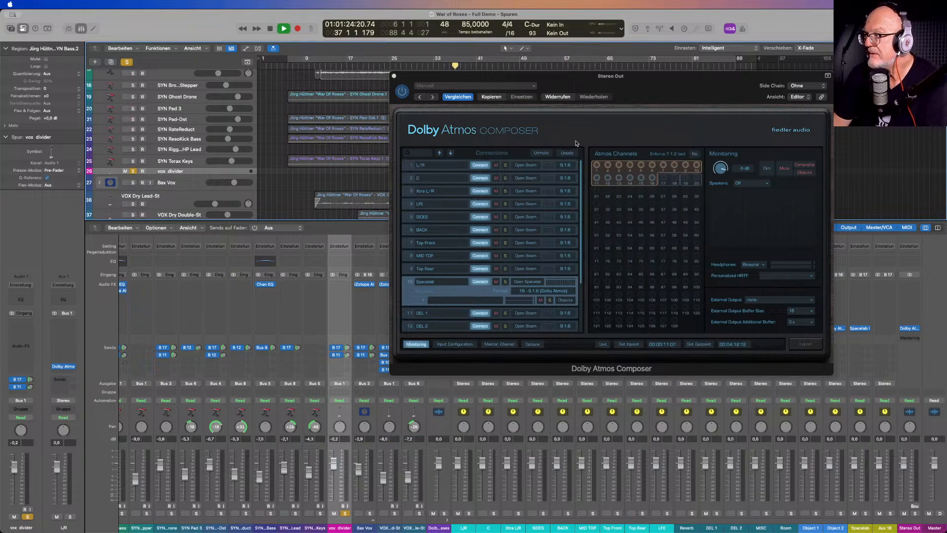
left_click_drag(584, 81, 607, 199)
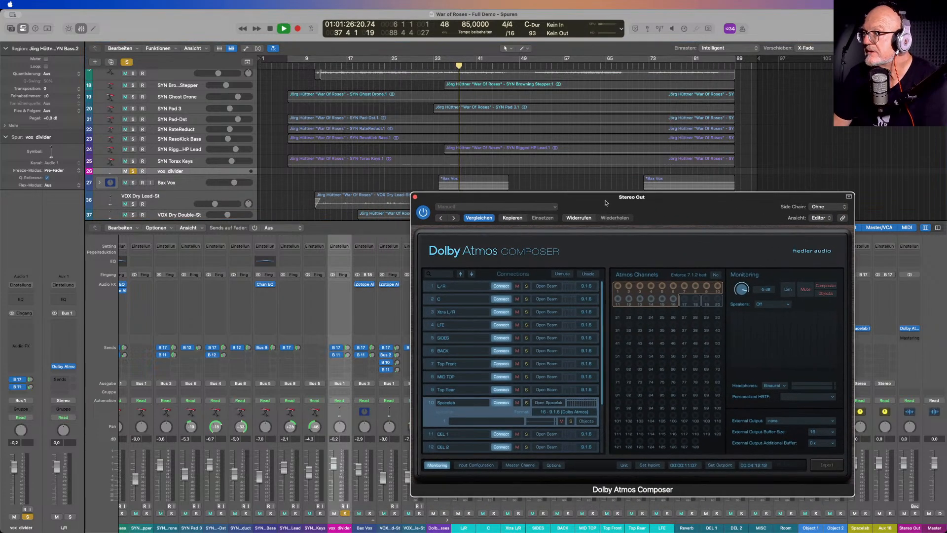
Solo the VOX Dry Lead-St track and restart playback from an earlier point in the song.
scroll(362, 136, "down", 5)
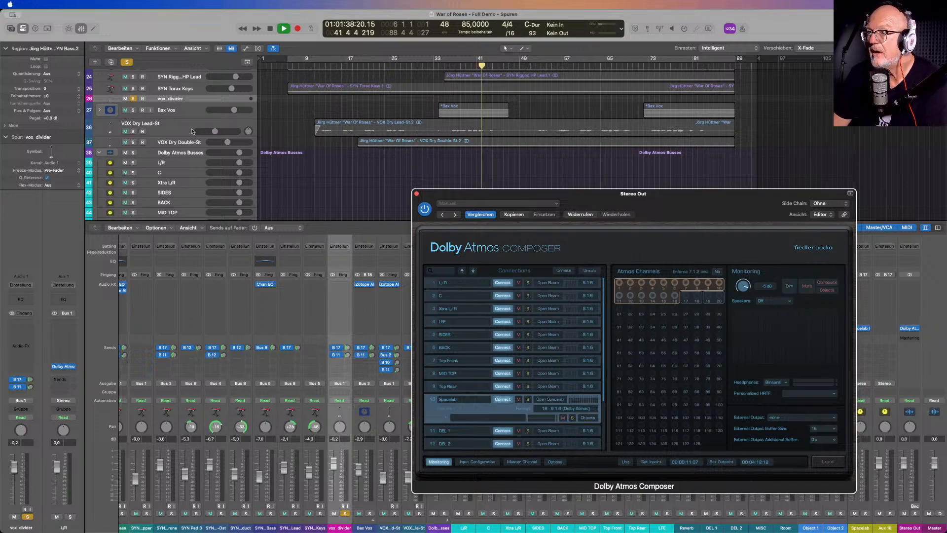
left_click(167, 130)
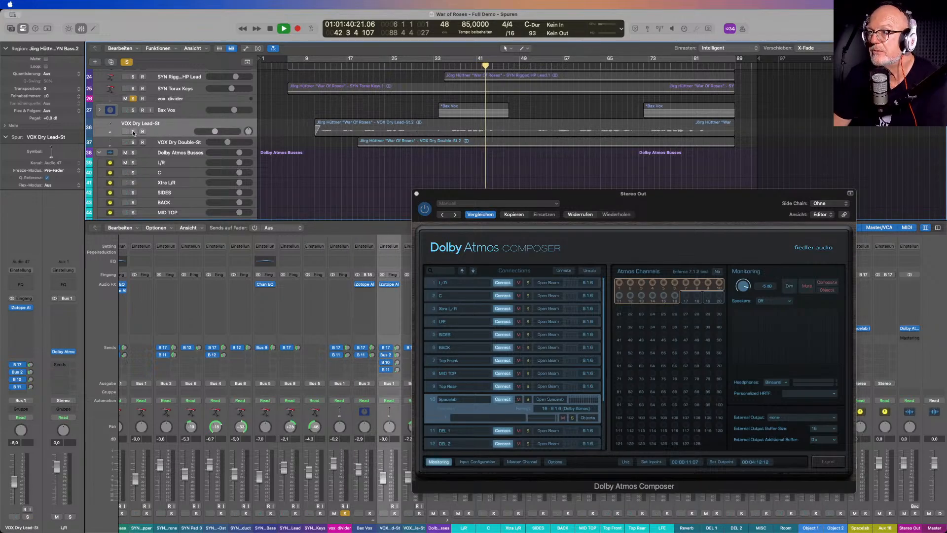
left_click(133, 132)
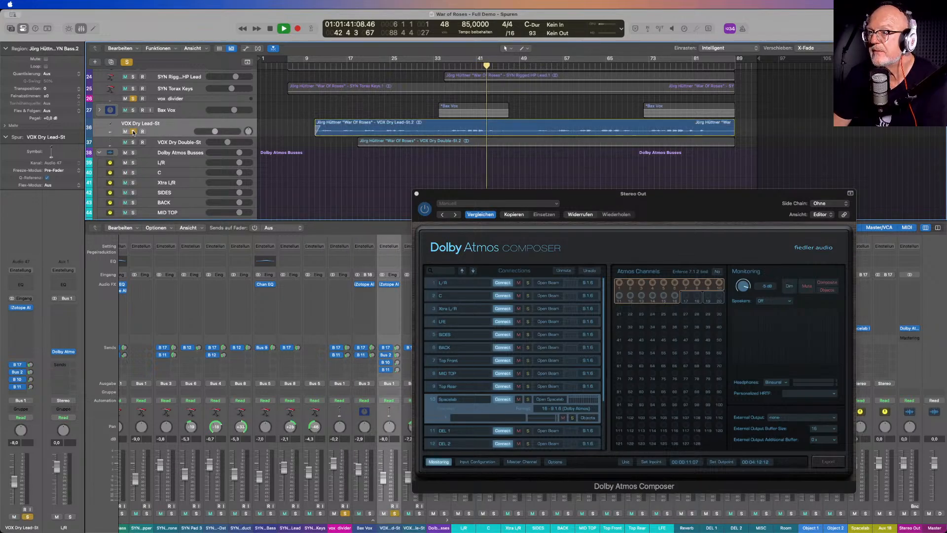
left_click(466, 65)
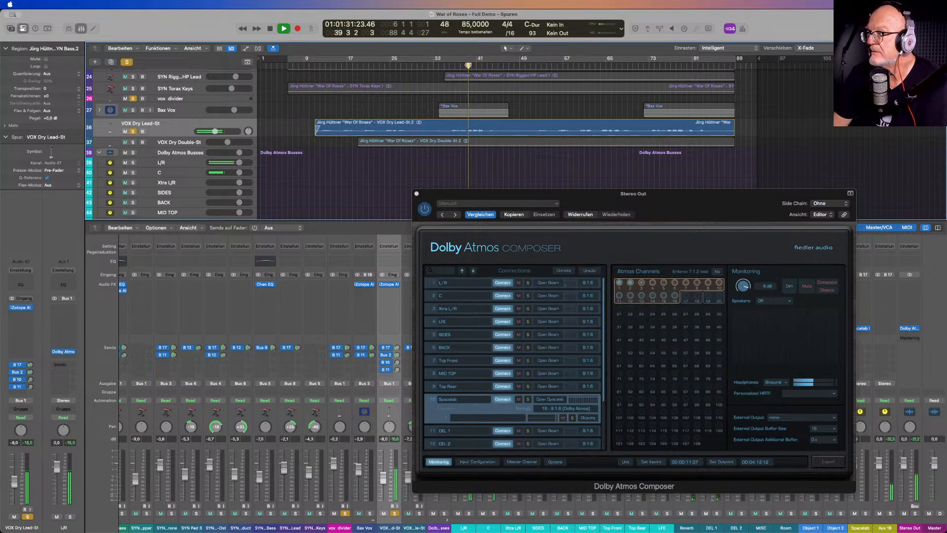
left_click(452, 65)
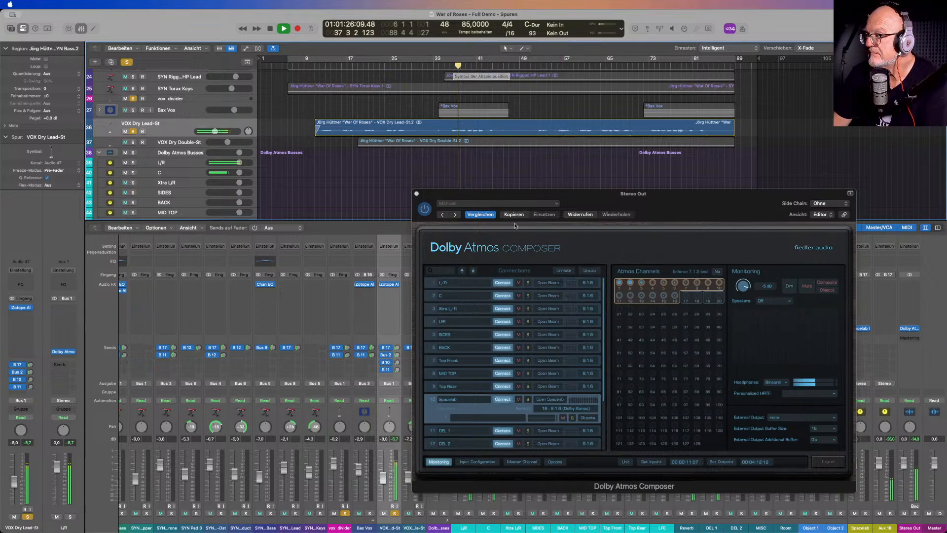
Mute and unmute the Spacelab connection in the Composer during playback to compare the lead vocal with and without reverb.
left_click(519, 399)
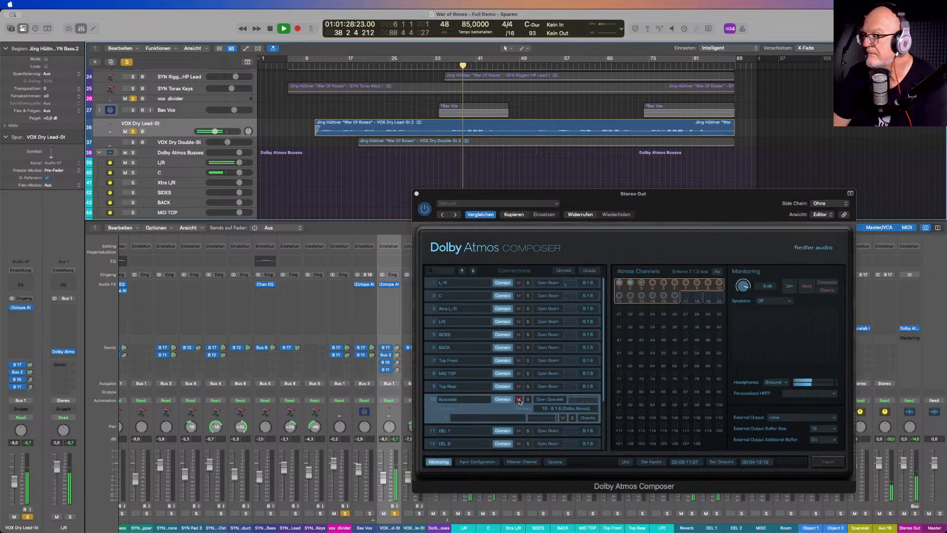
left_click(519, 399)
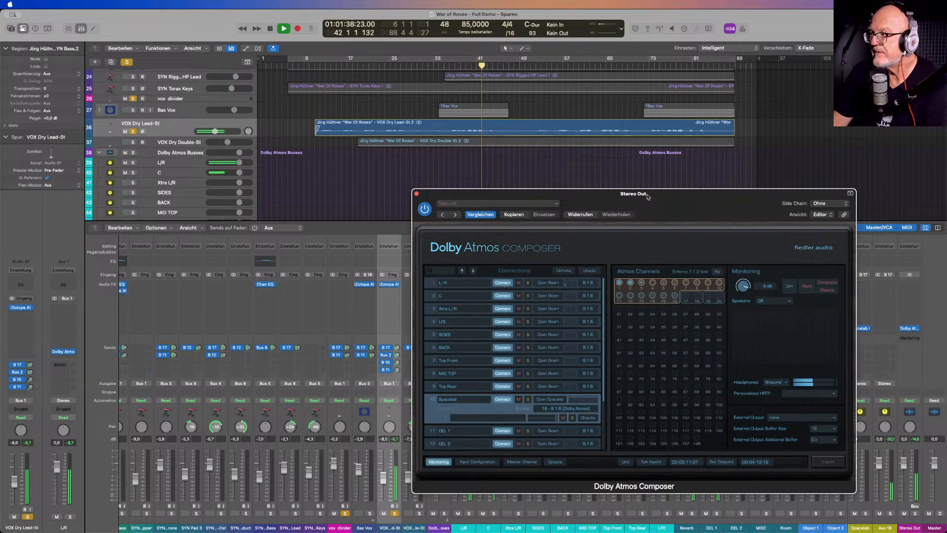
left_click_drag(647, 196, 657, 161)
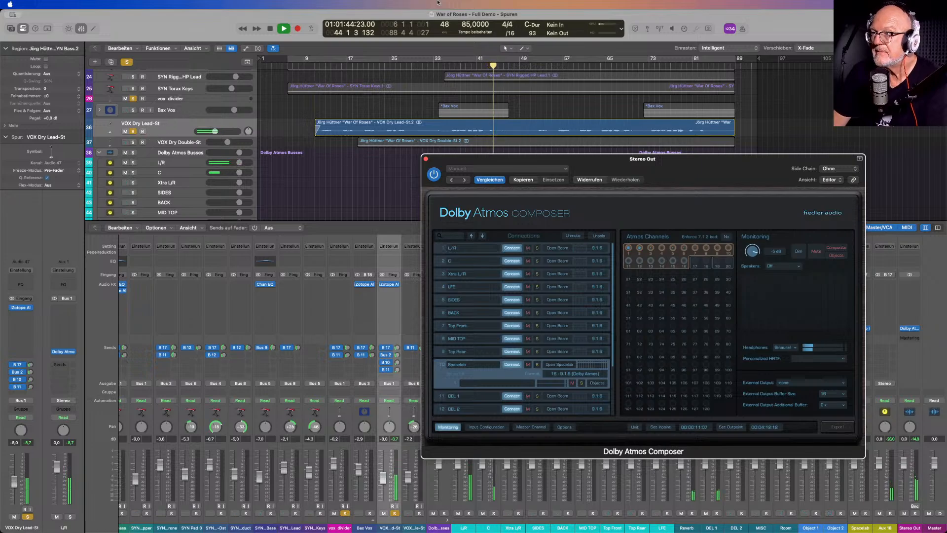
Stop playback, review the delay, room, reverb and object connections in the Composer, and close its window.
left_click(289, 13)
key("space")
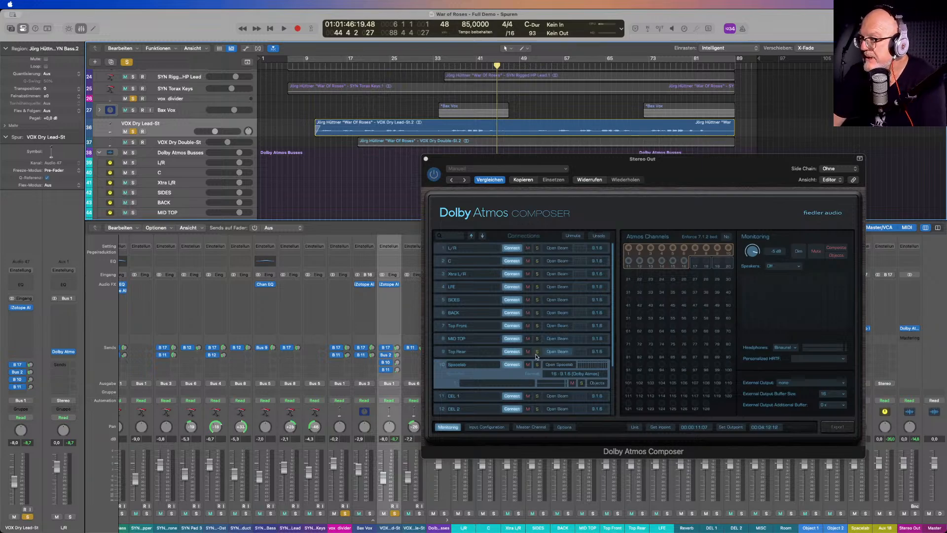
scroll(504, 360, "down", 4)
scroll(503, 361, "down", 2)
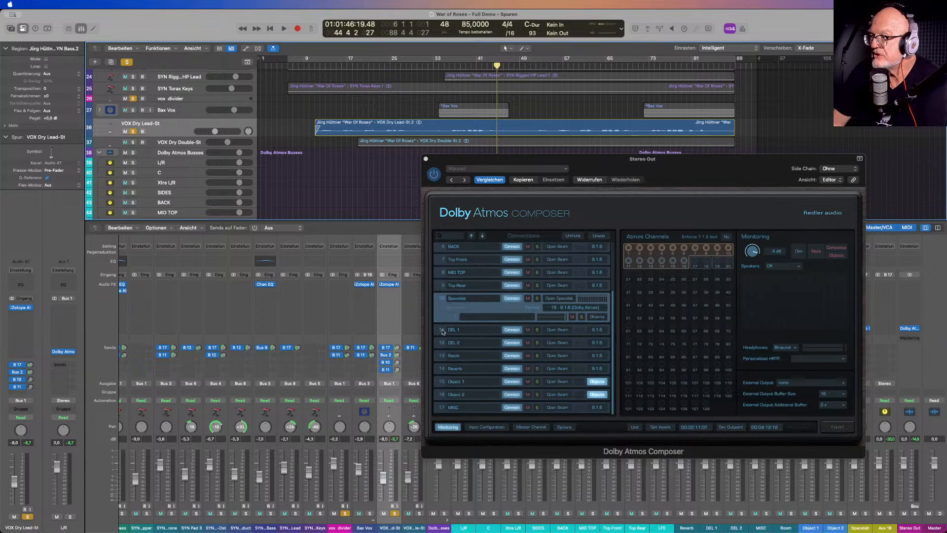
left_click(427, 160)
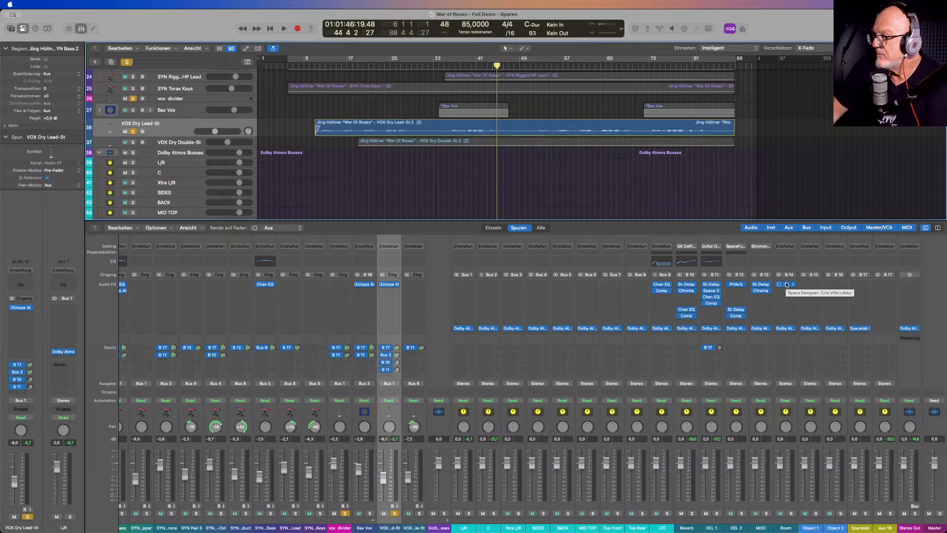
Open the PlatinumVerb and Dolby Atmos Beam plug-ins on the DEL 2 bus to inspect their settings and close both.
left_click(737, 285)
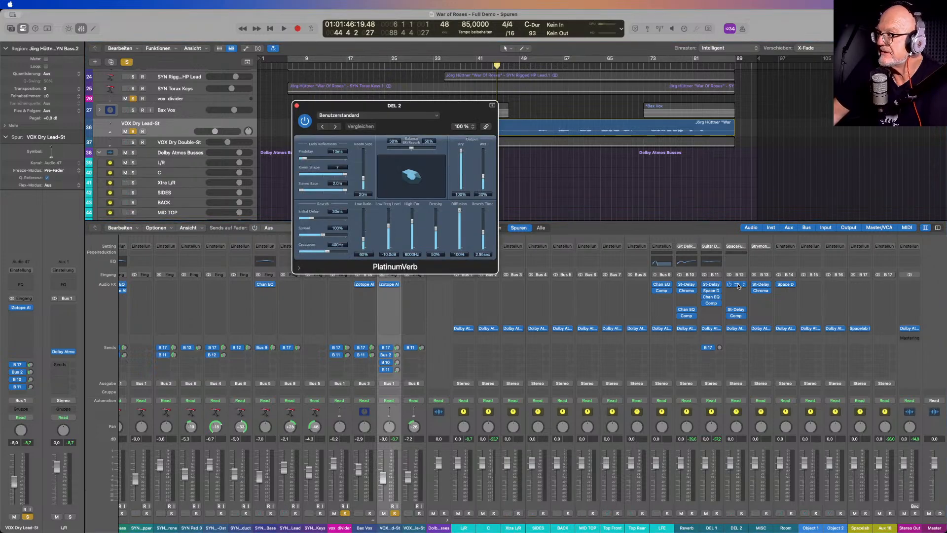
left_click(737, 328)
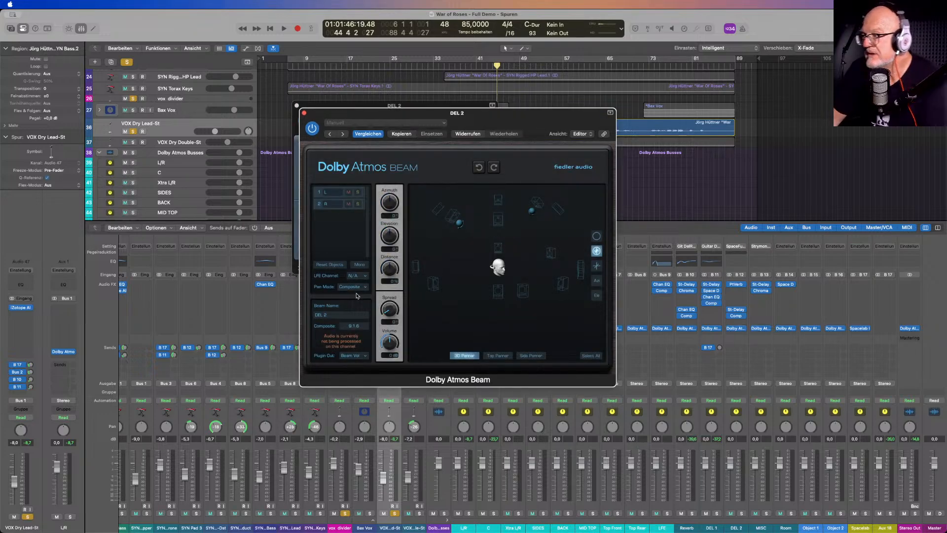
left_click(305, 113)
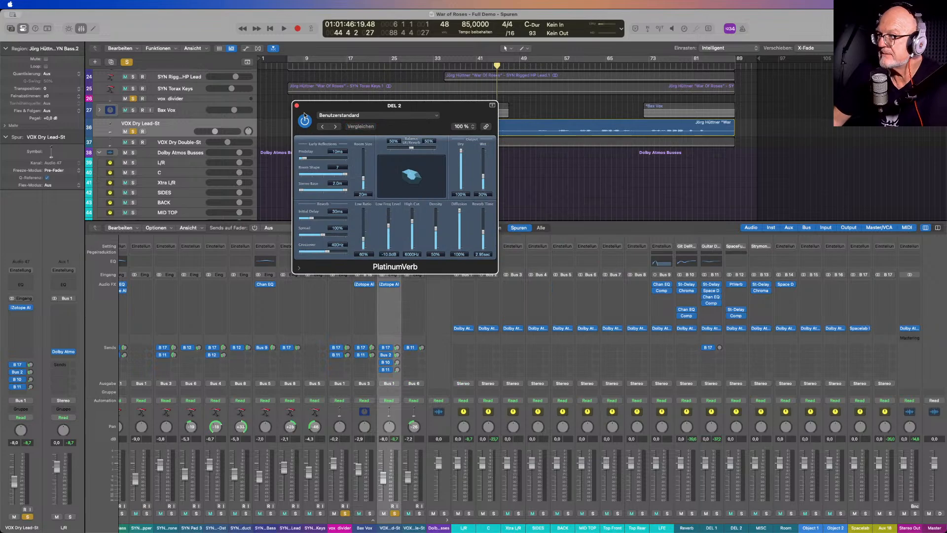
left_click(296, 106)
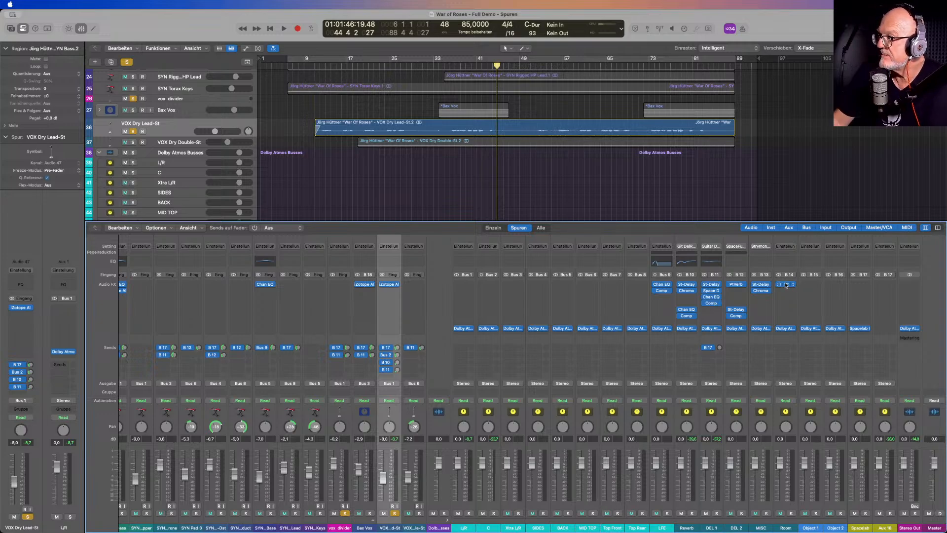
Inspect the Space Designer reverb and Dolby Atmos Beam panning on the Room bus, closing each plug-in window.
left_click(786, 285)
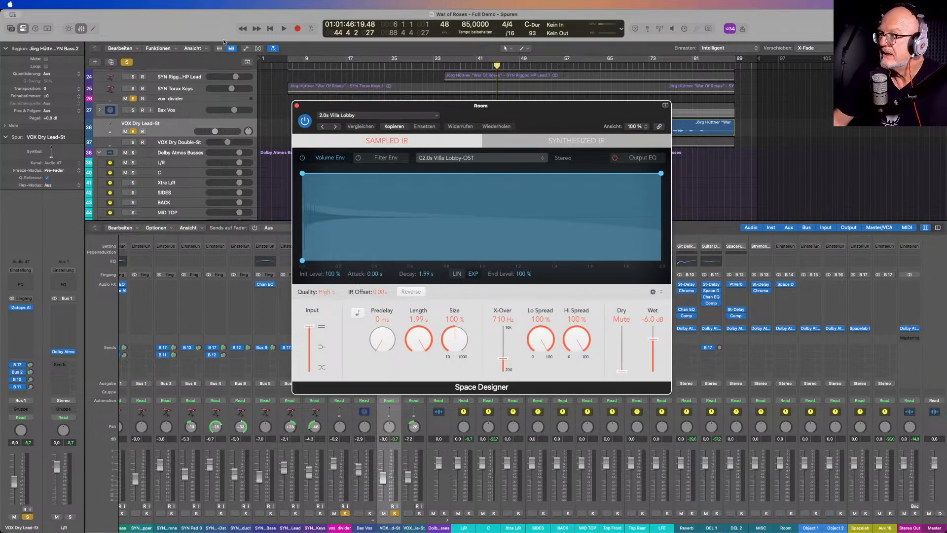
left_click(297, 106)
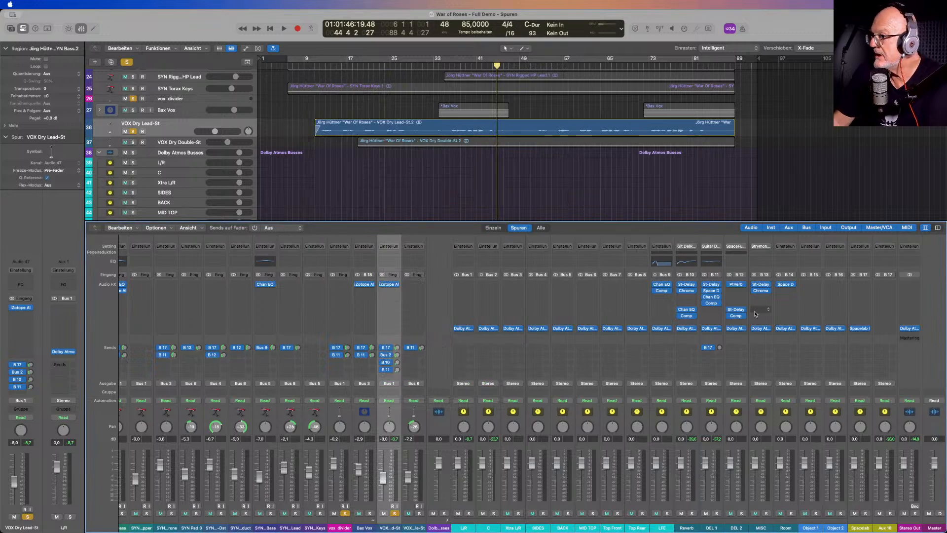
left_click(787, 330)
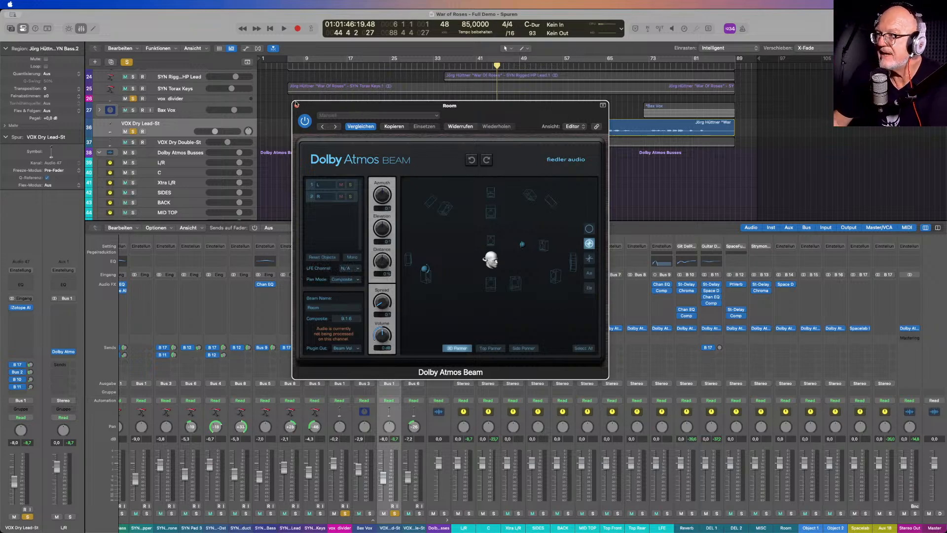
left_click(297, 106)
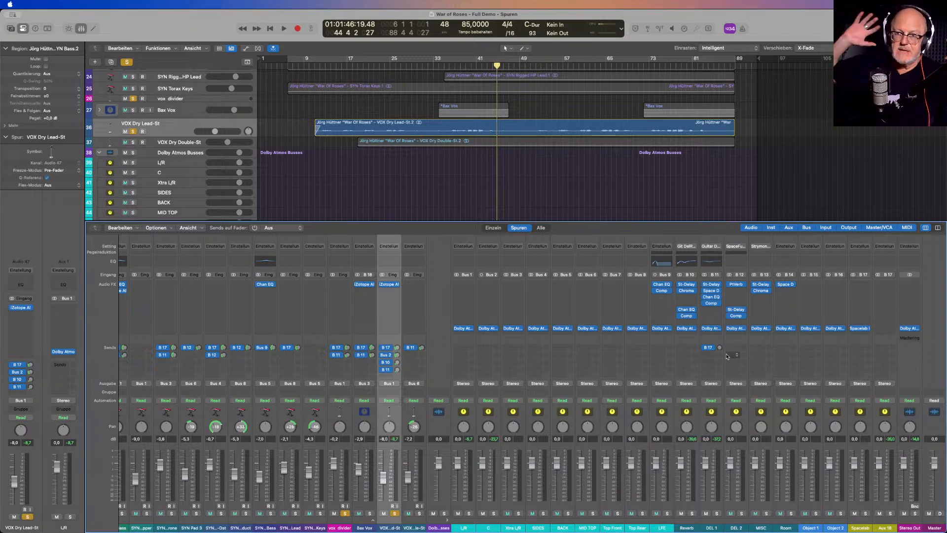
Reopen the Dolby Atmos Composer on Stereo Out and unsolo the VOX Dry Lead-St and vox divider tracks.
left_click(911, 329)
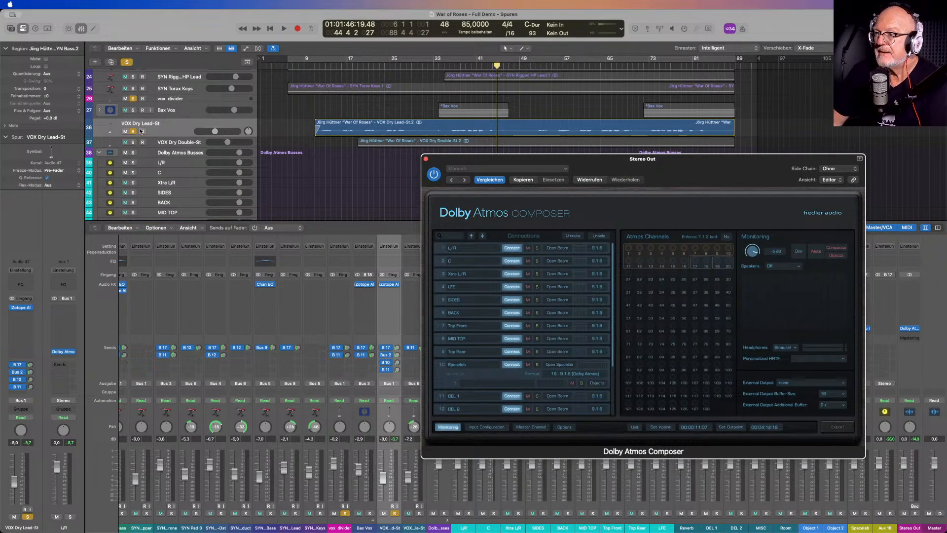
left_click(132, 132)
left_click(134, 98)
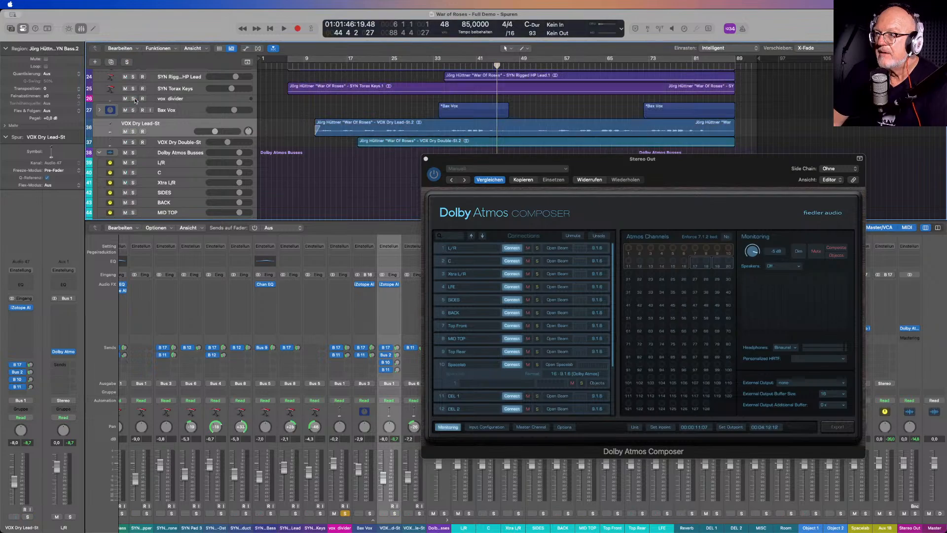
Solo the E-DRM Kick track and play the song from bar 24.
scroll(148, 106, "up", 15)
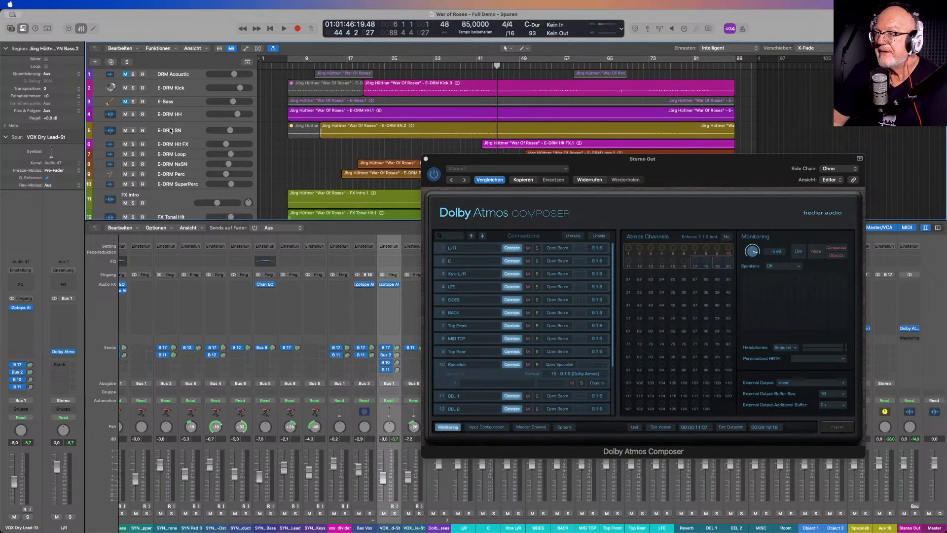
left_click(414, 66)
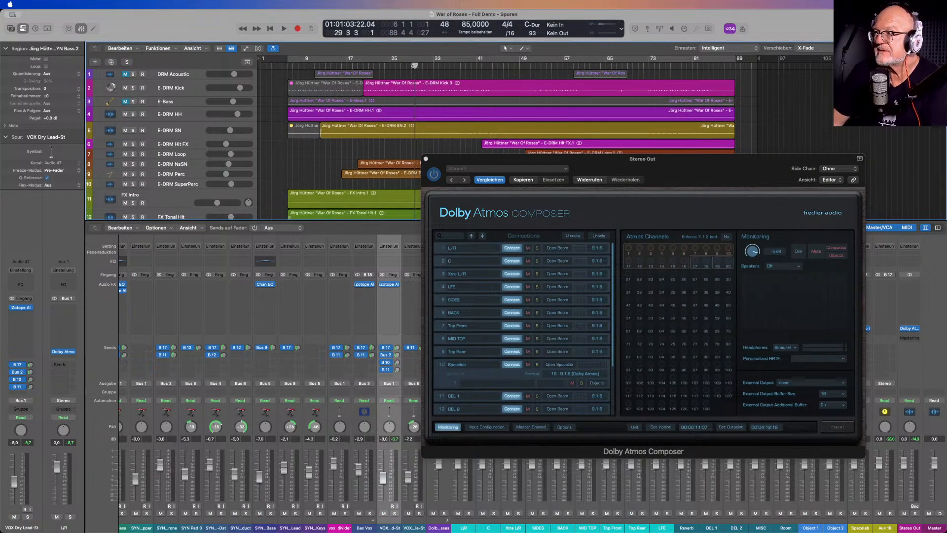
left_click(166, 165)
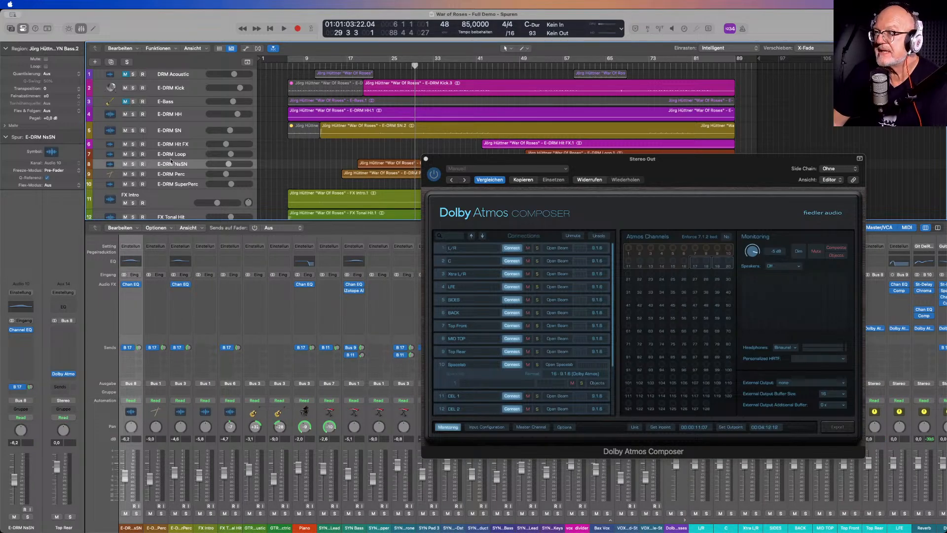
left_click(383, 65)
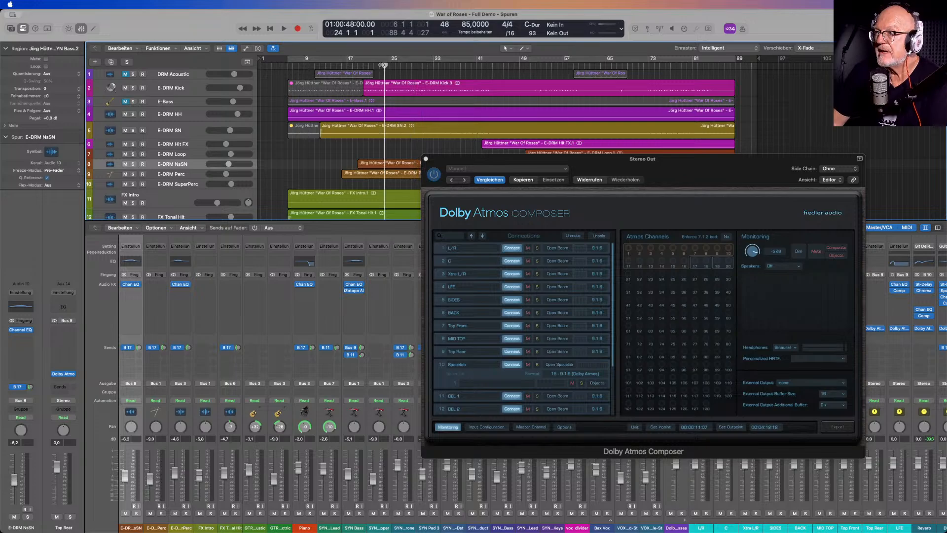
left_click(133, 88)
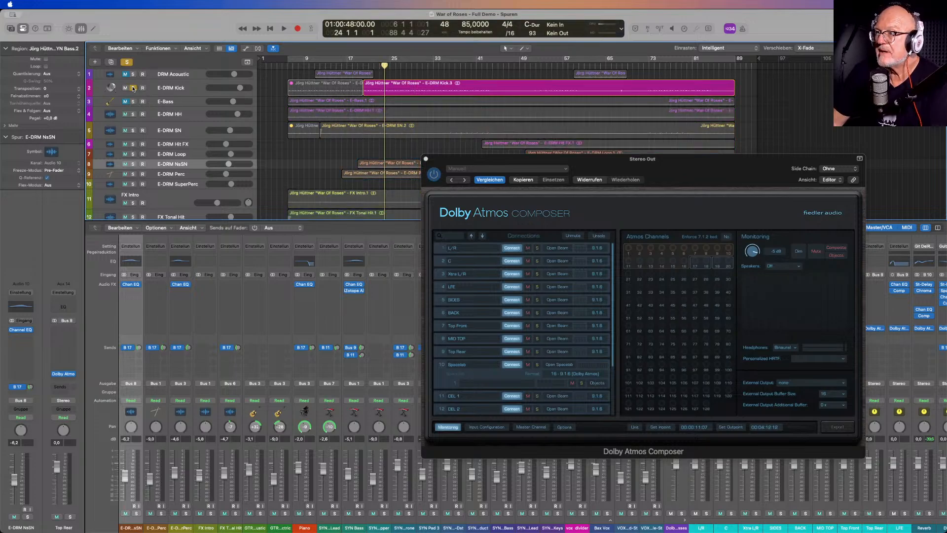
key("space")
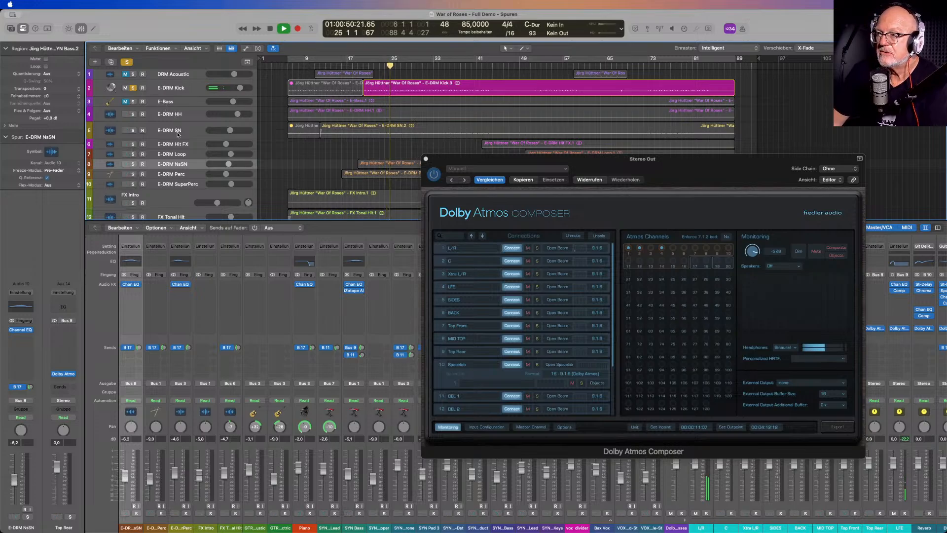
Lower the E-DRM Kick fader slightly, and unsolo the track to hear it in the full mix before stopping playback.
scroll(203, 390, "left", 7)
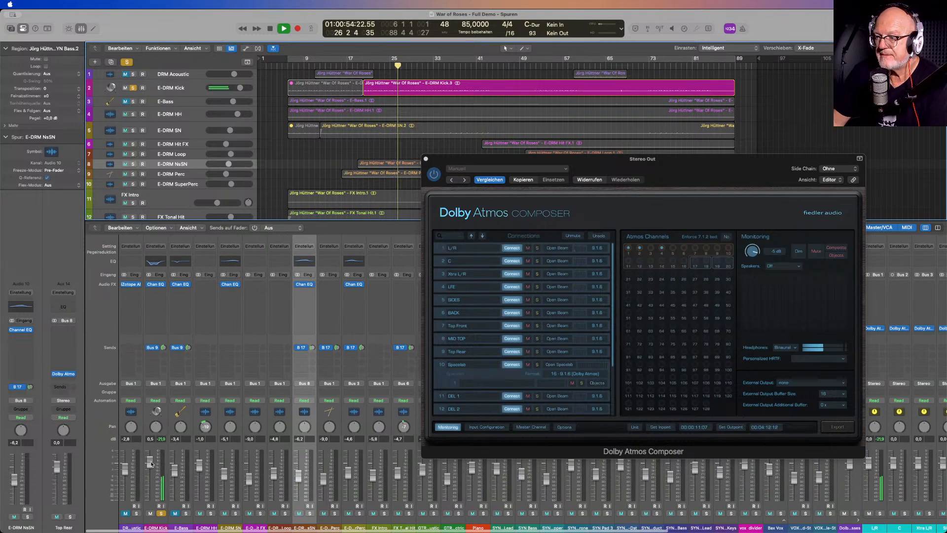
mouse_move(150, 462)
left_mouse_down()
mouse_move(149, 450)
mouse_move(152, 467)
left_mouse_up()
left_click(162, 514)
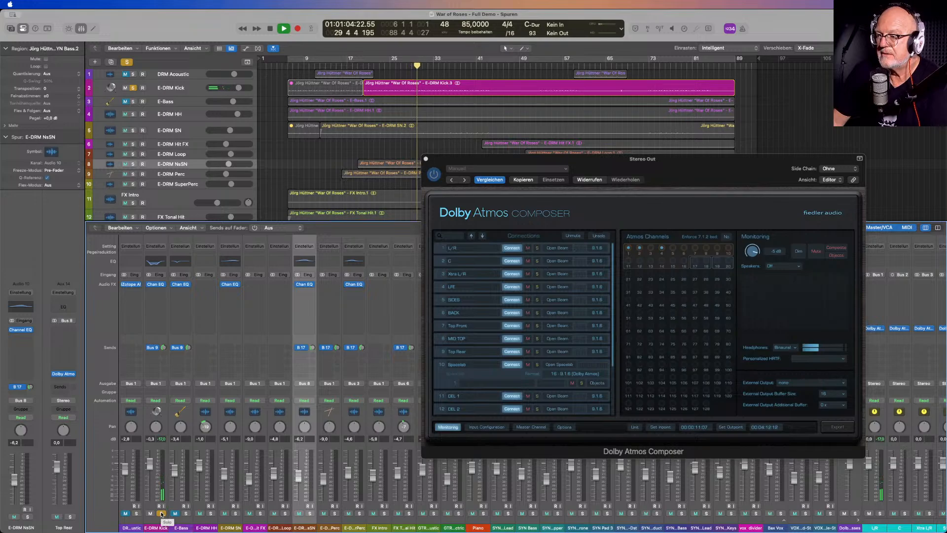
left_click(162, 514)
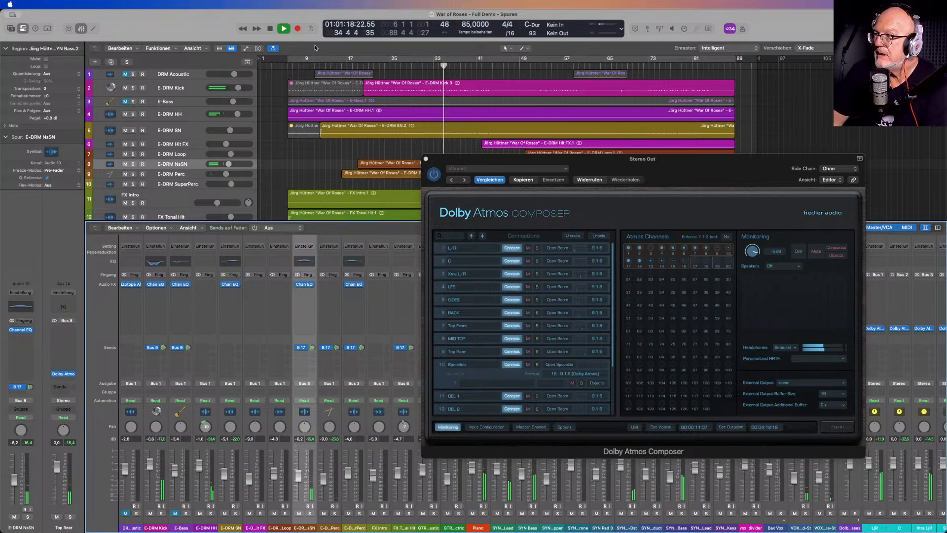
key("space")
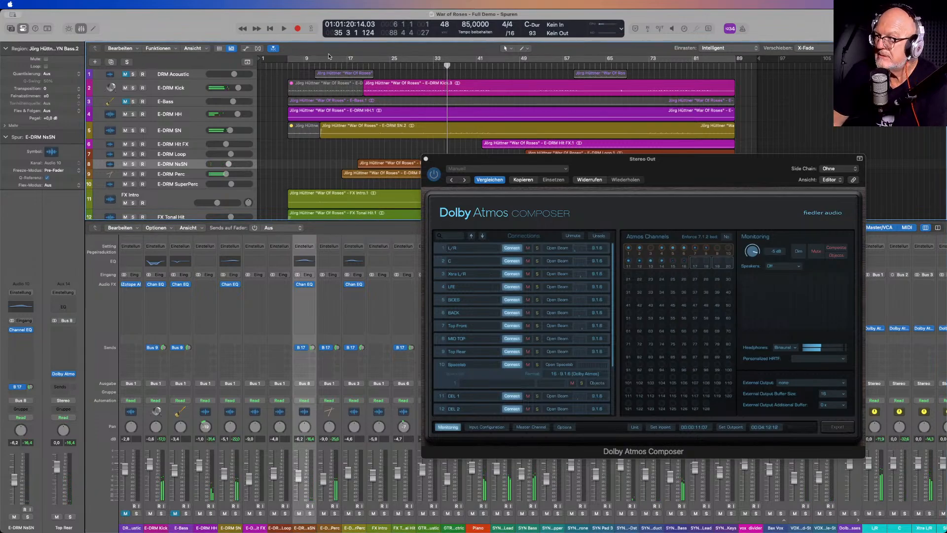
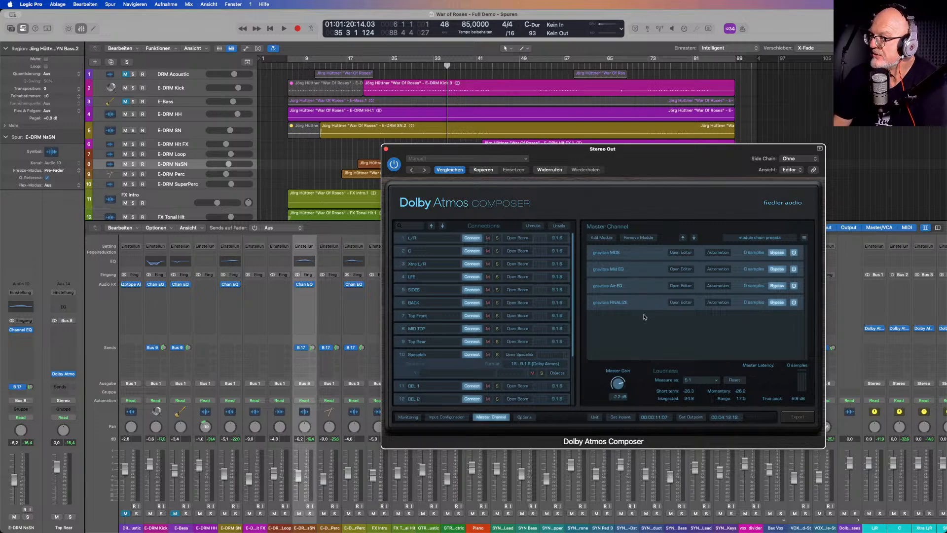
Open the gravitas MDS editor from the Composer's master channel and place both windows side by side.
left_click(679, 252)
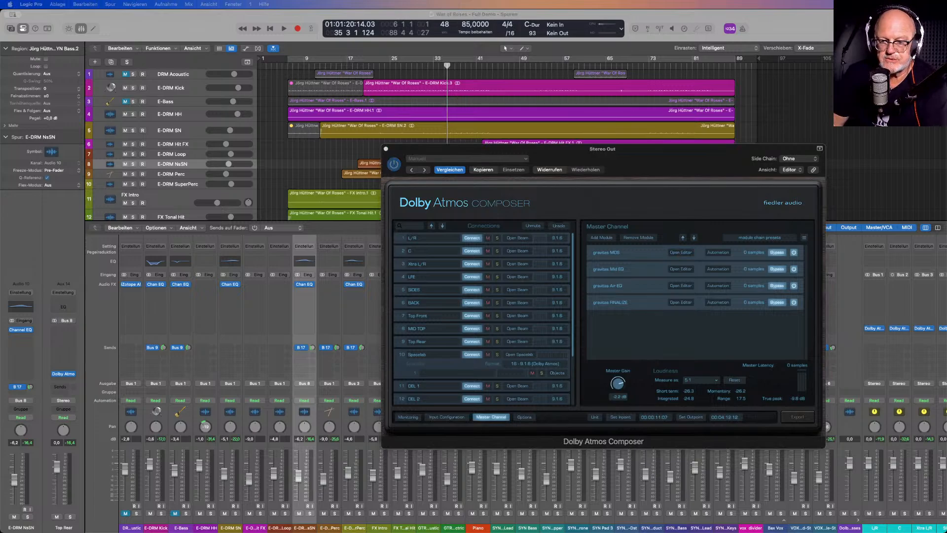
left_click_drag(334, 154, 303, 70)
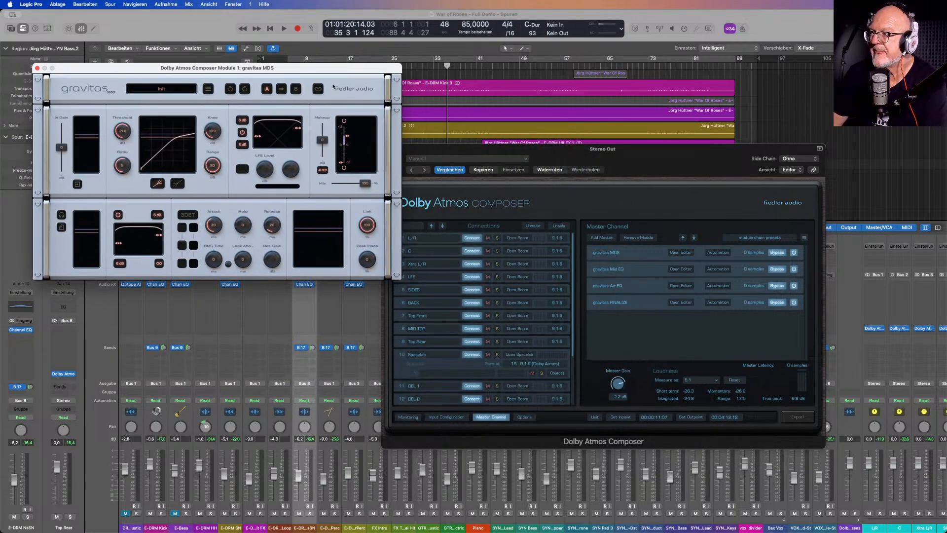
left_click_drag(655, 150, 692, 150)
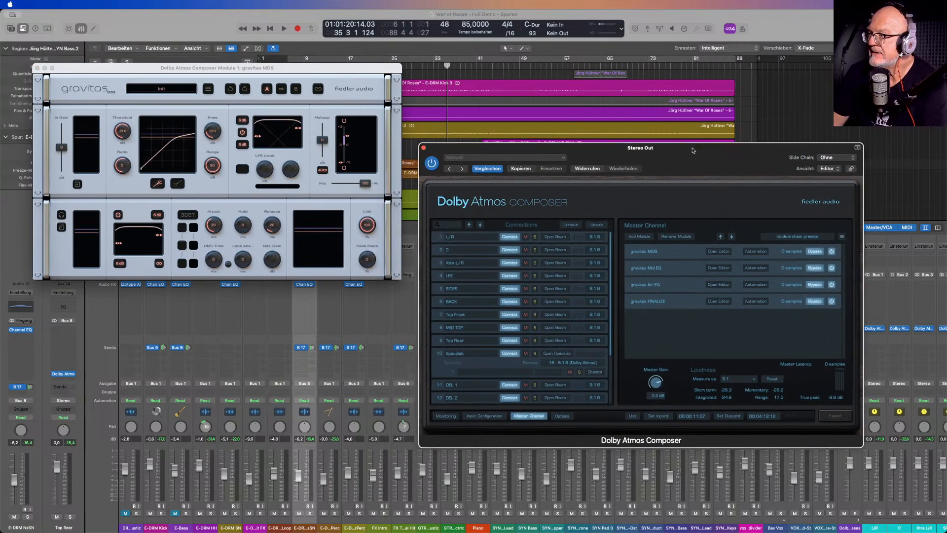
Play short passages from bar 37 while watching the gravitas MDS meters and compression display.
left_click(459, 66)
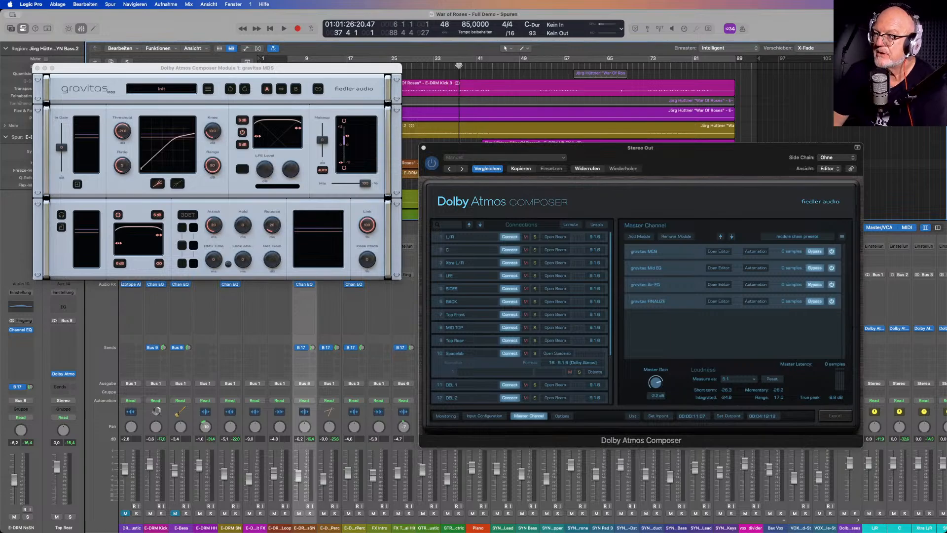
key("space")
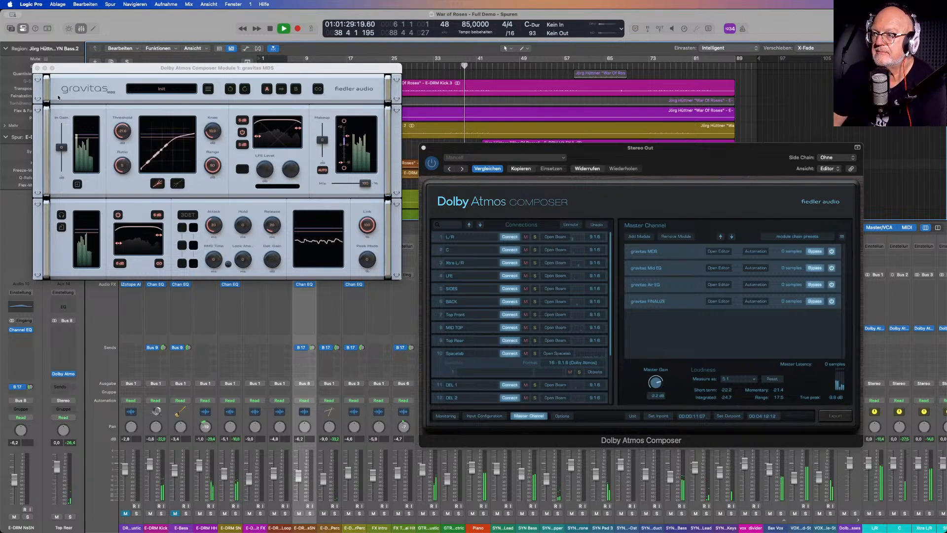
key("space")
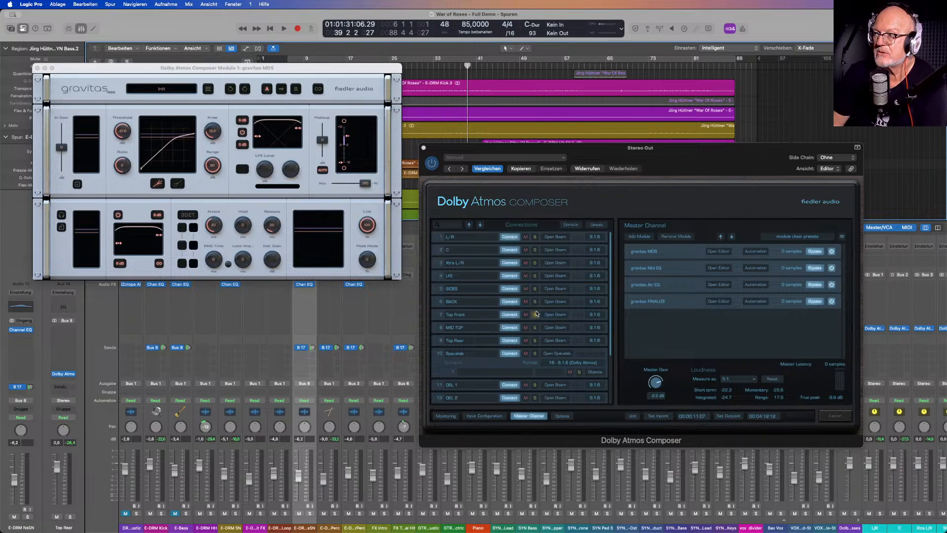
key("space")
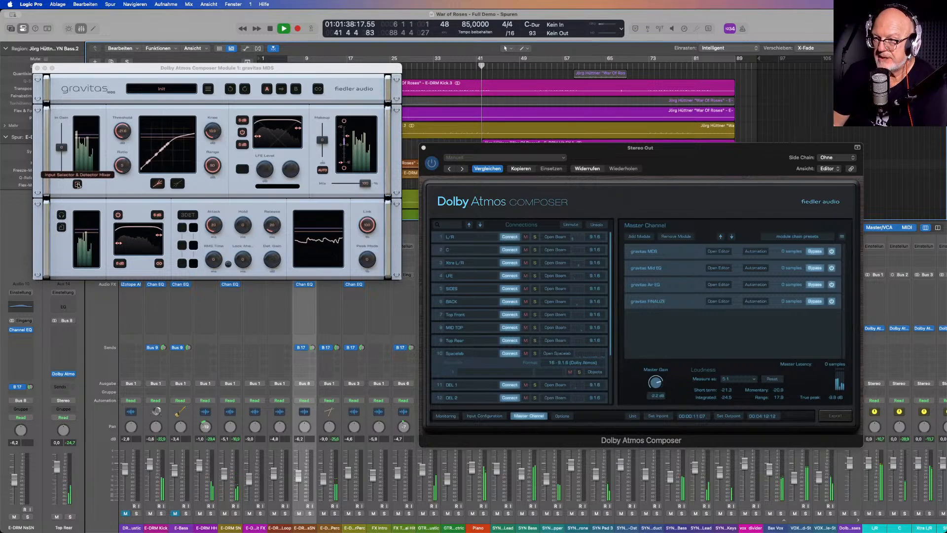
key("space")
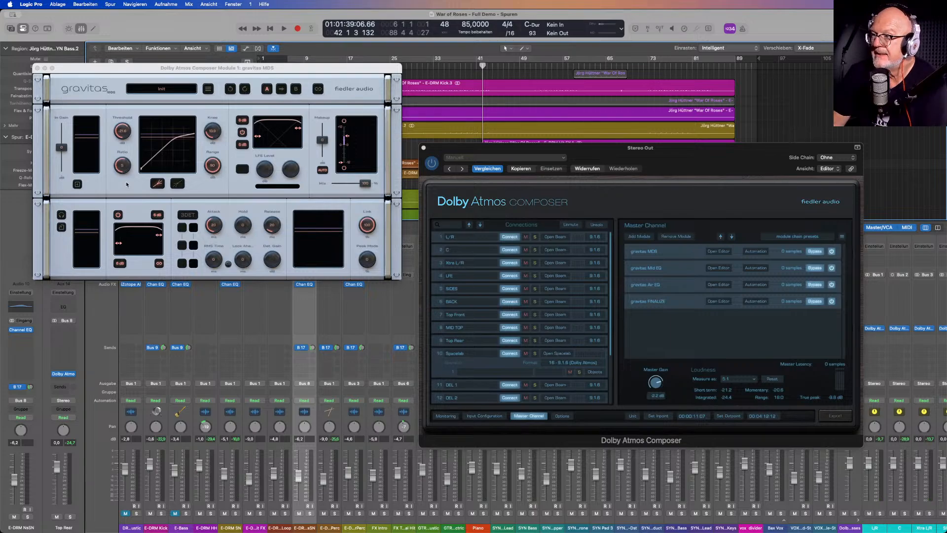
Reposition the Composer window and restart playback from bar 35 with the gravitas MDS editor in view.
left_click(448, 65)
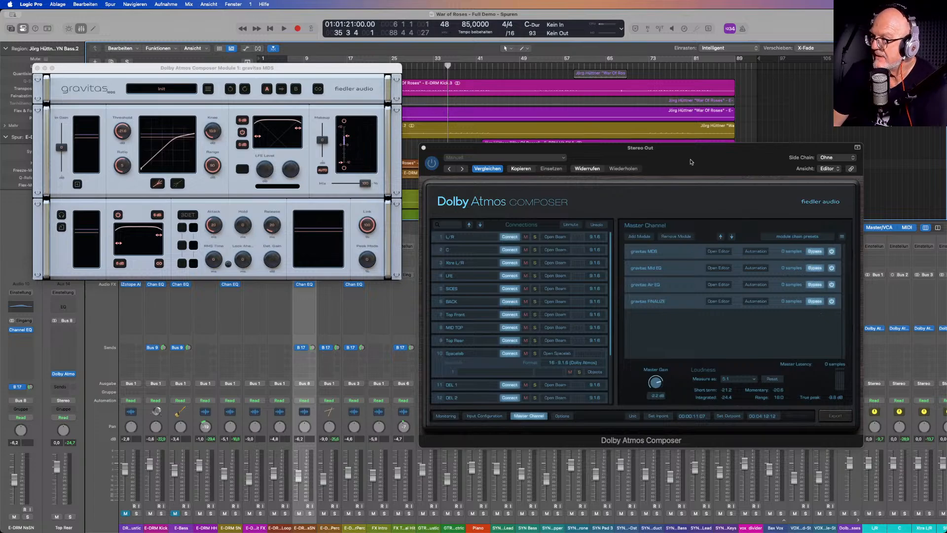
left_click_drag(690, 155, 677, 148)
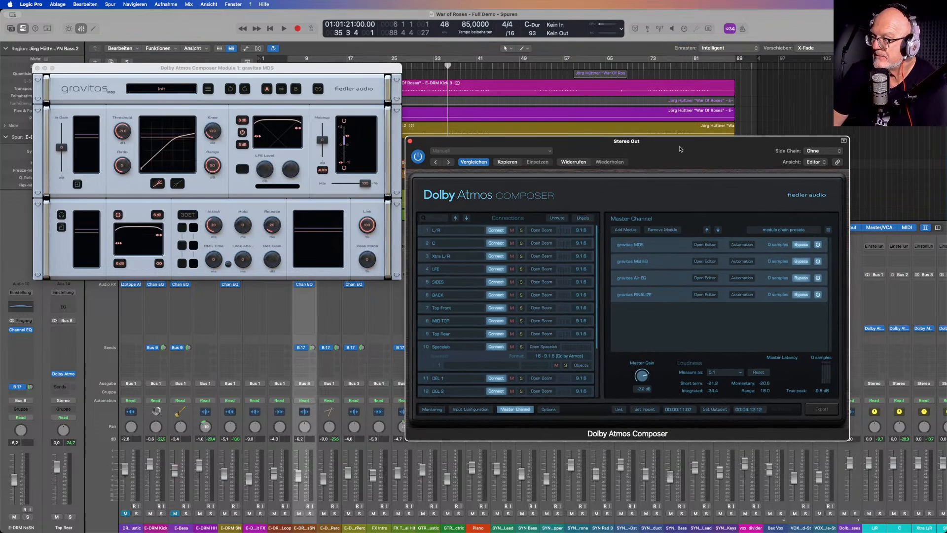
key("space")
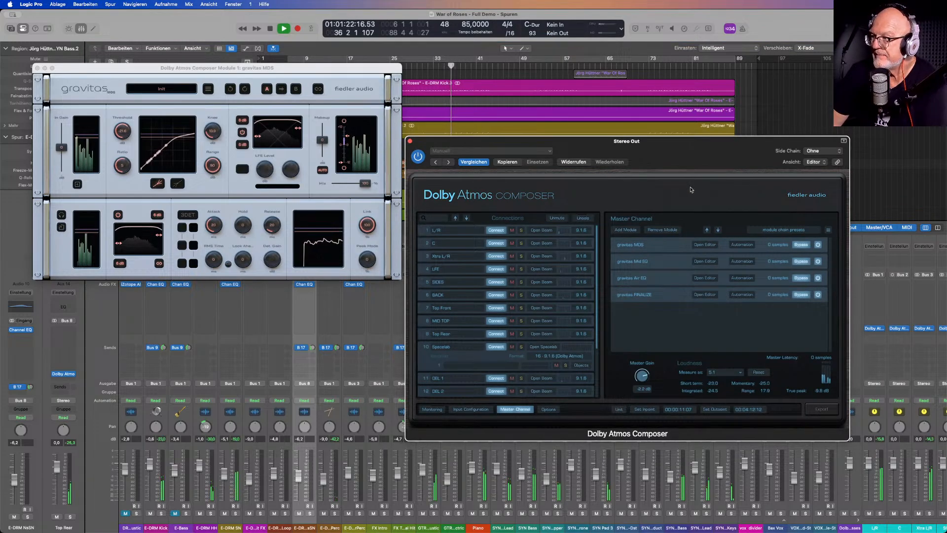
Take gravitas MDS and Mid EQ out of bypass during playback, and place the opened Mid EQ editor below the MDS window.
left_click(802, 245)
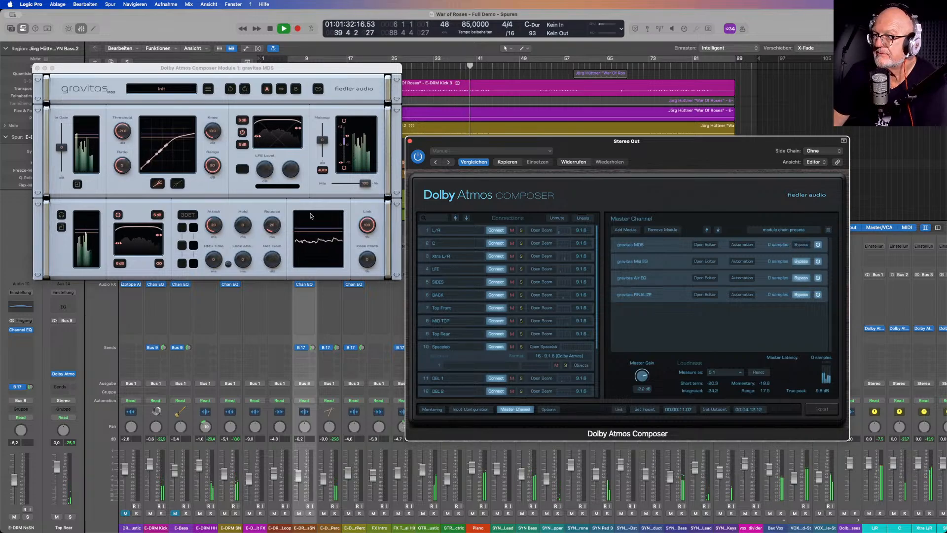
left_click(801, 261)
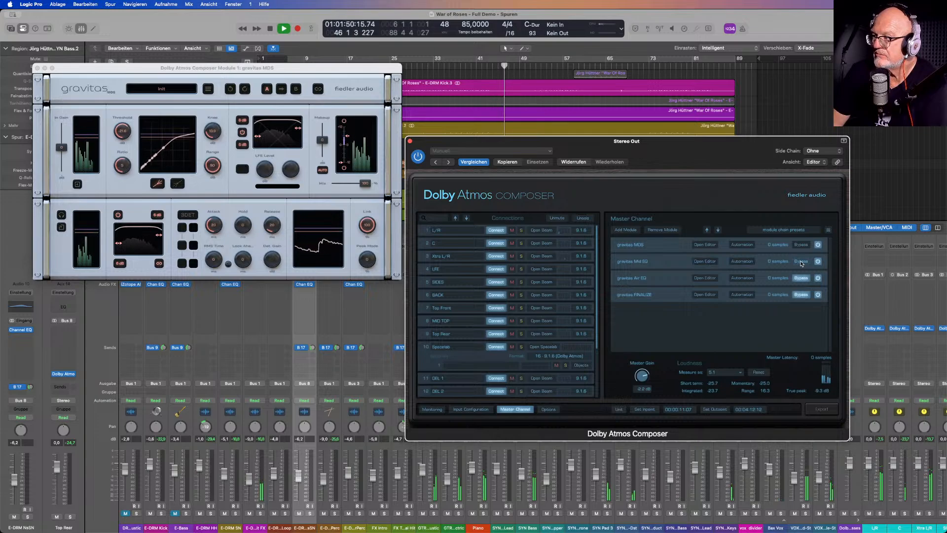
left_click(706, 261)
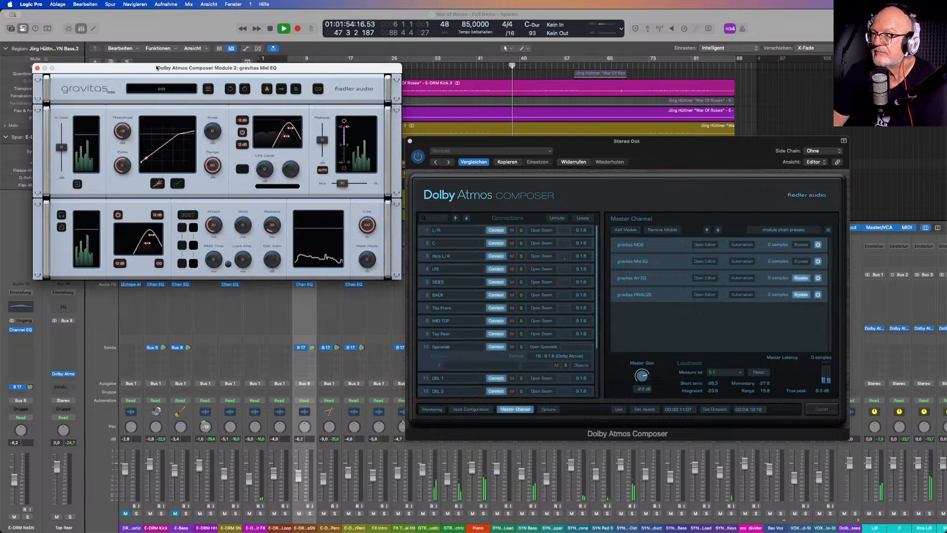
left_click_drag(157, 68, 195, 188)
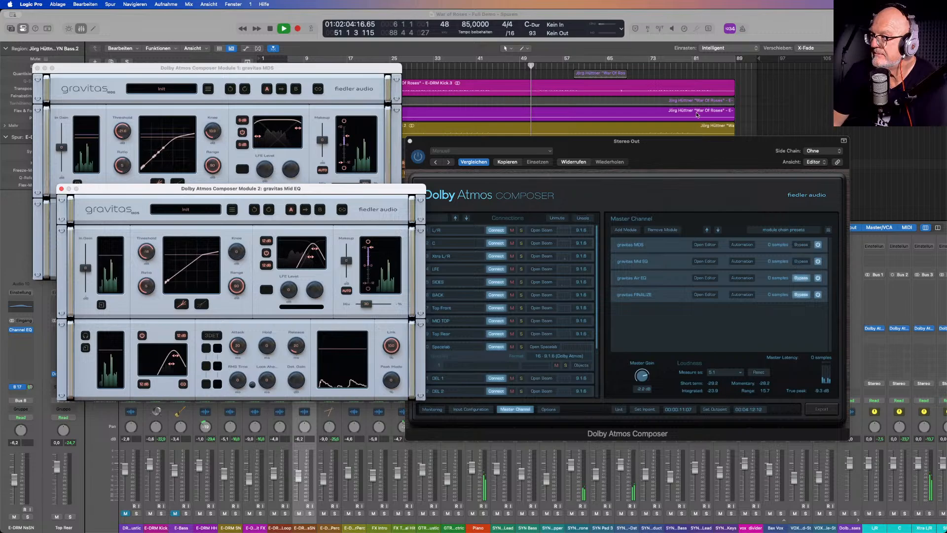
Toggle the gravitas Air EQ bypass, leaving the module active, and place its opened editor below the Mid EQ window.
left_click(804, 279)
left_click(803, 279)
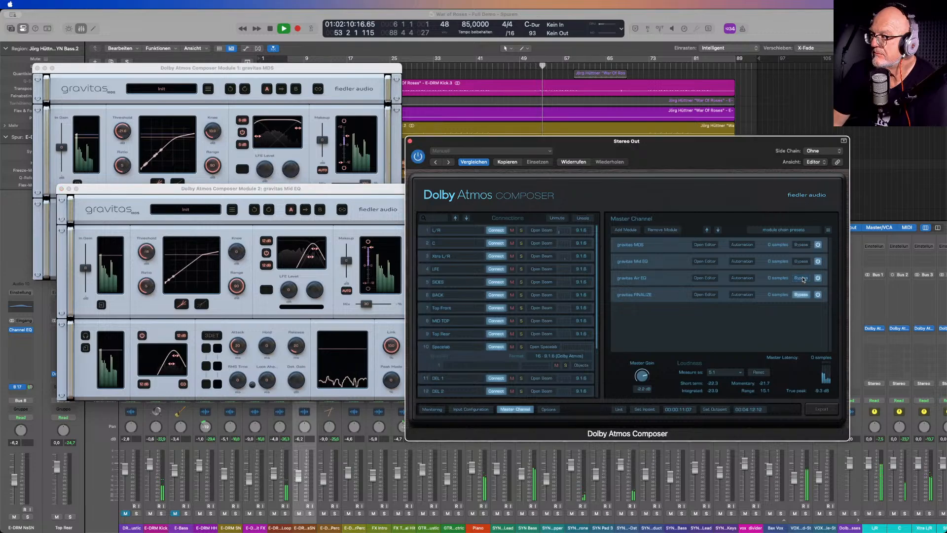
left_click(713, 280)
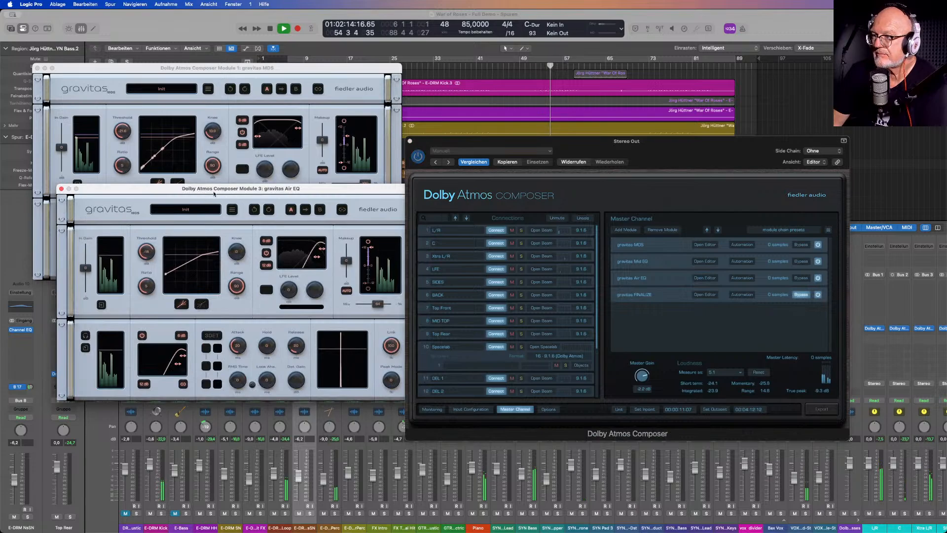
left_click_drag(181, 192, 181, 290)
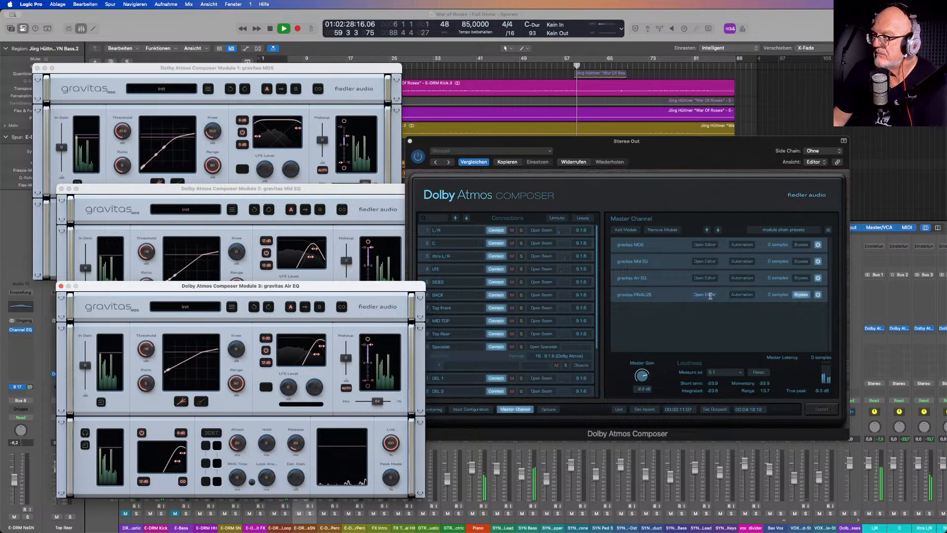
Open the gravitas FINALIZE editor, move its window clear of the Air EQ editor, and take the module out of bypass.
left_click(705, 295)
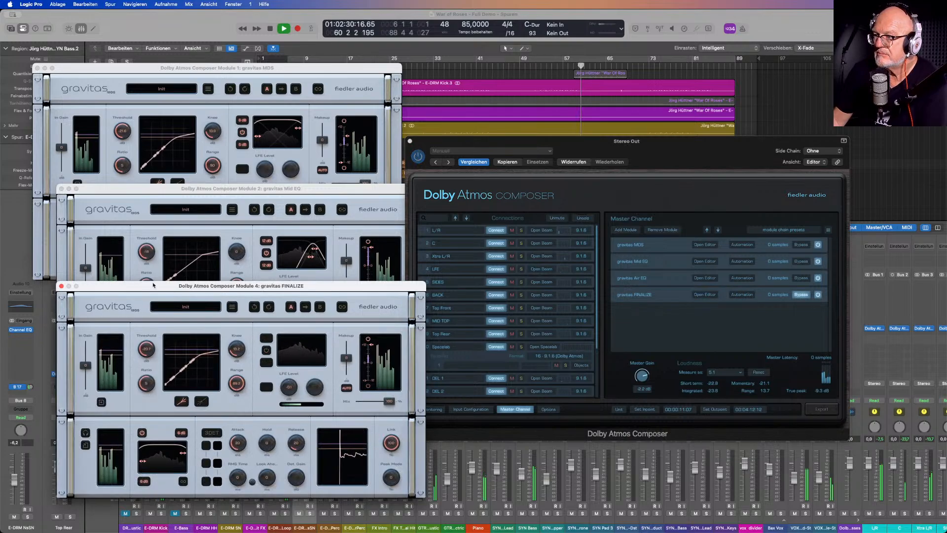
left_click_drag(153, 288, 200, 139)
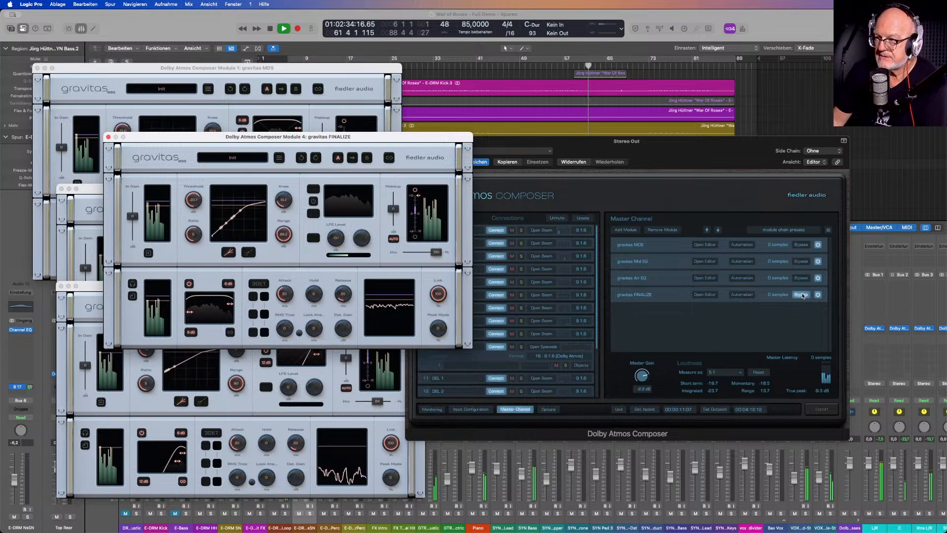
left_click(802, 295)
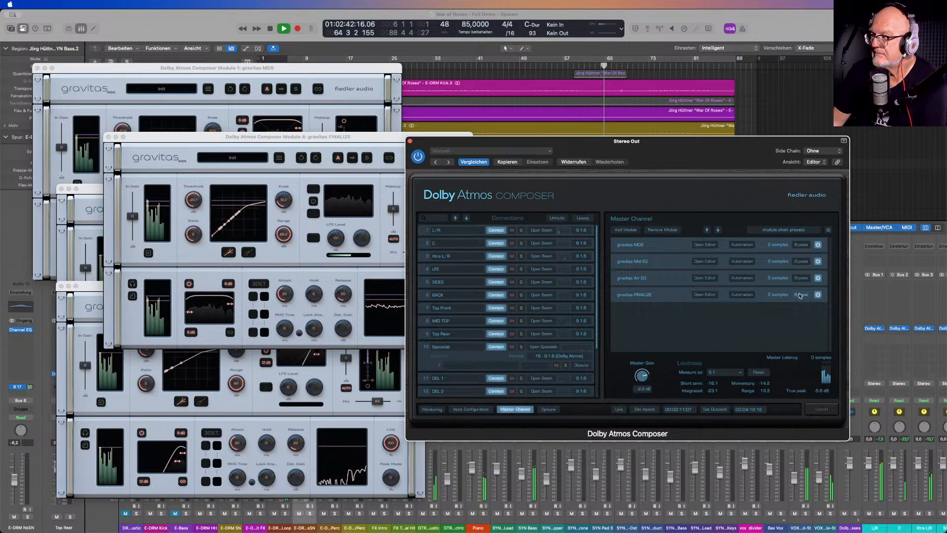
Bypass all four gravitas modules on the master channel to compare the unprocessed mix, and stop playback.
left_click(800, 294)
left_click(800, 277)
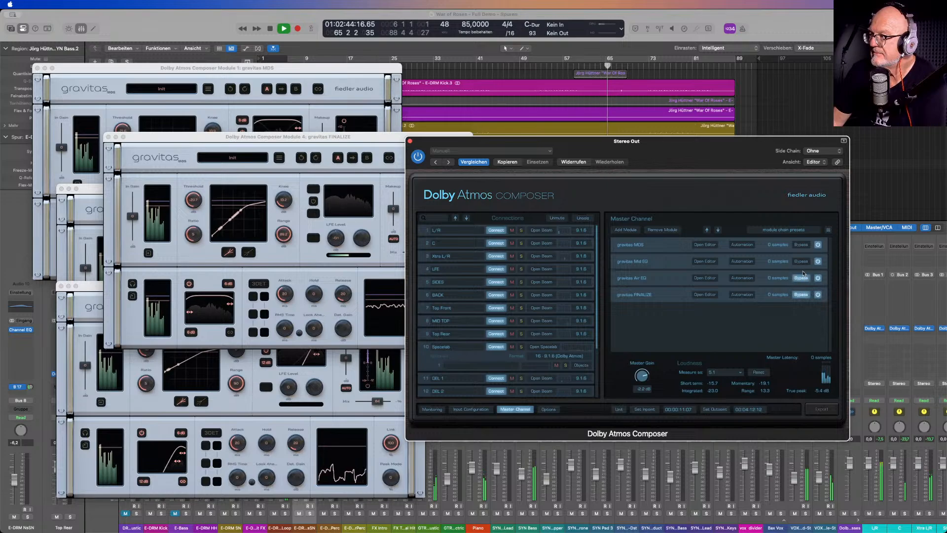
left_click(800, 260)
left_click(801, 244)
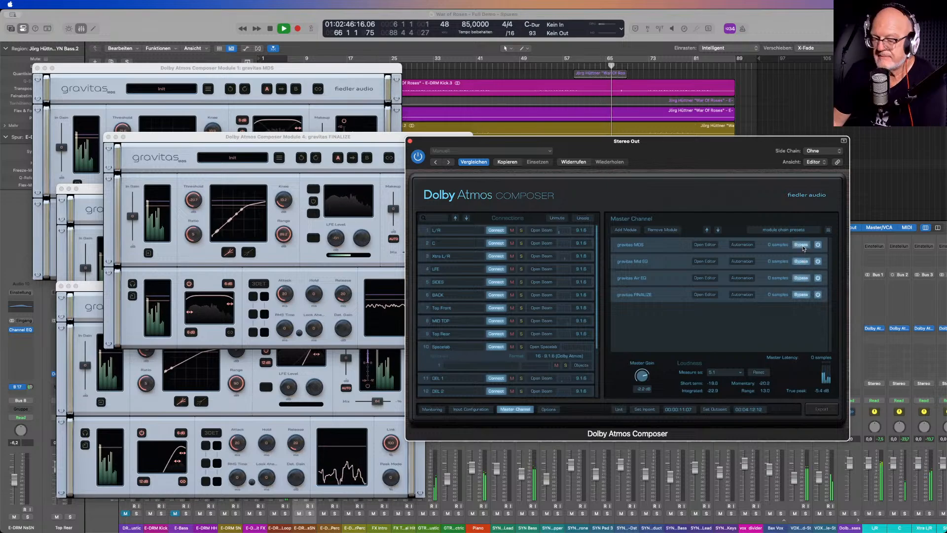
key("space")
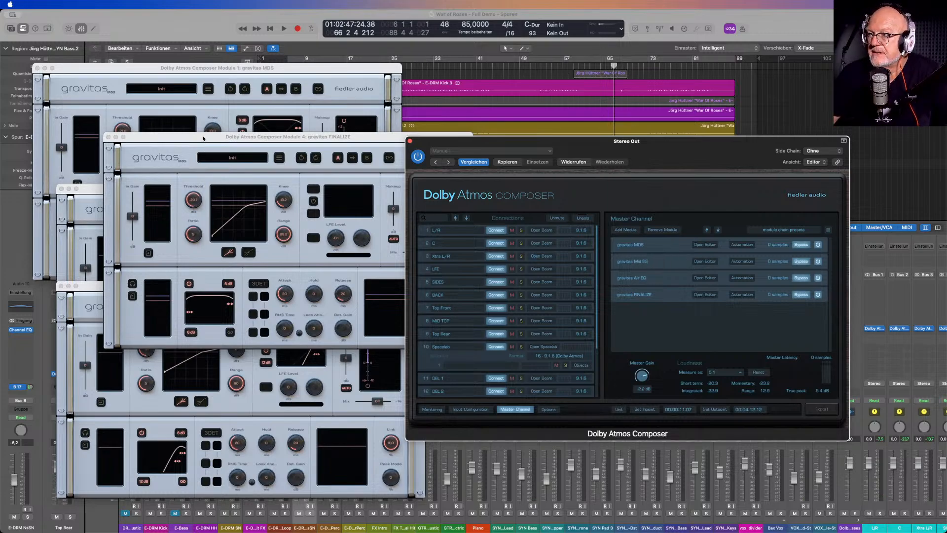
Close the gravitas Air EQ editor and cascade the MDS, Mid EQ and FINALIZE windows so the master channel list stays accessible.
left_click_drag(203, 138, 445, 320)
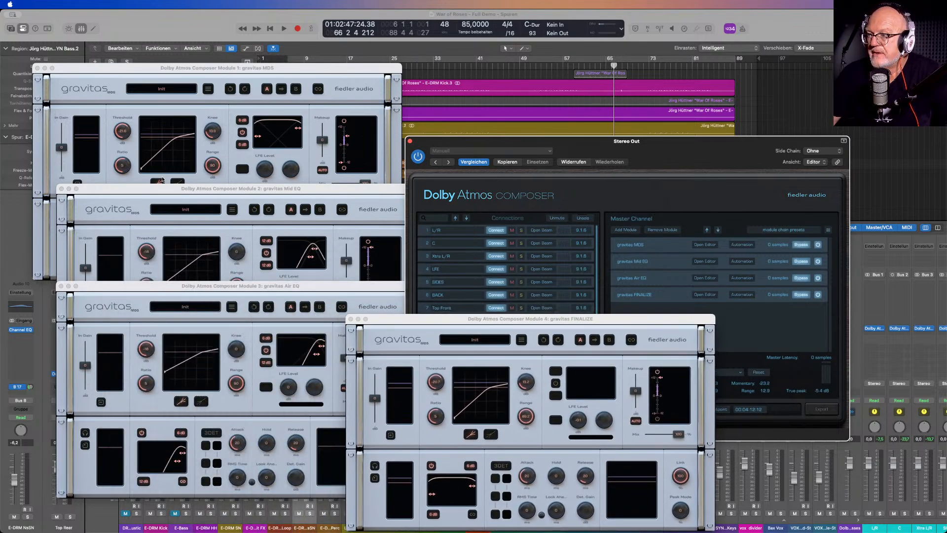
left_click_drag(161, 189, 178, 95)
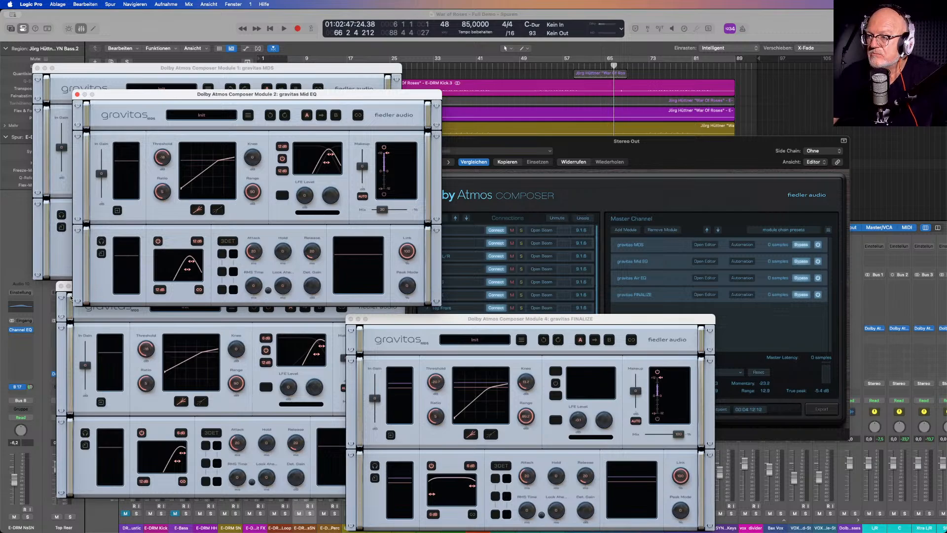
left_click(84, 318)
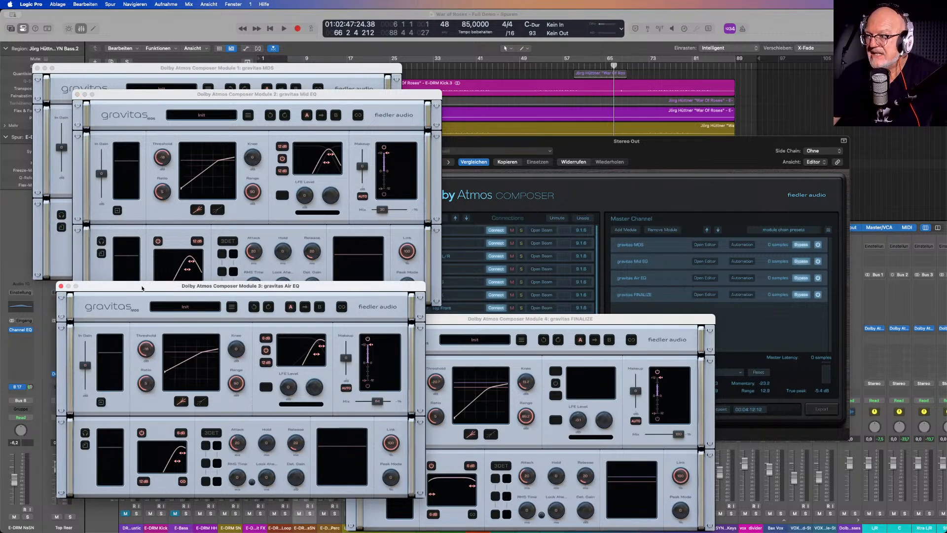
left_click_drag(141, 290, 117, 203)
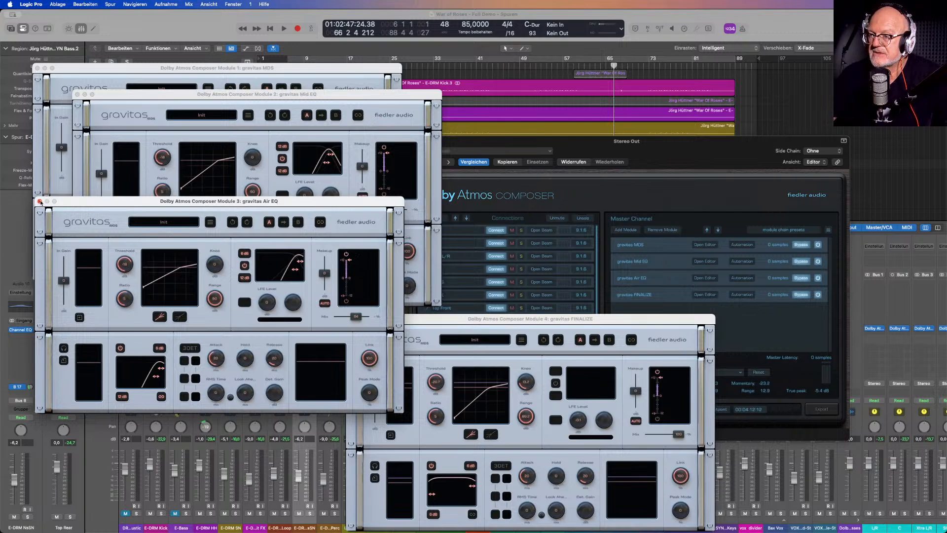
left_click(40, 202)
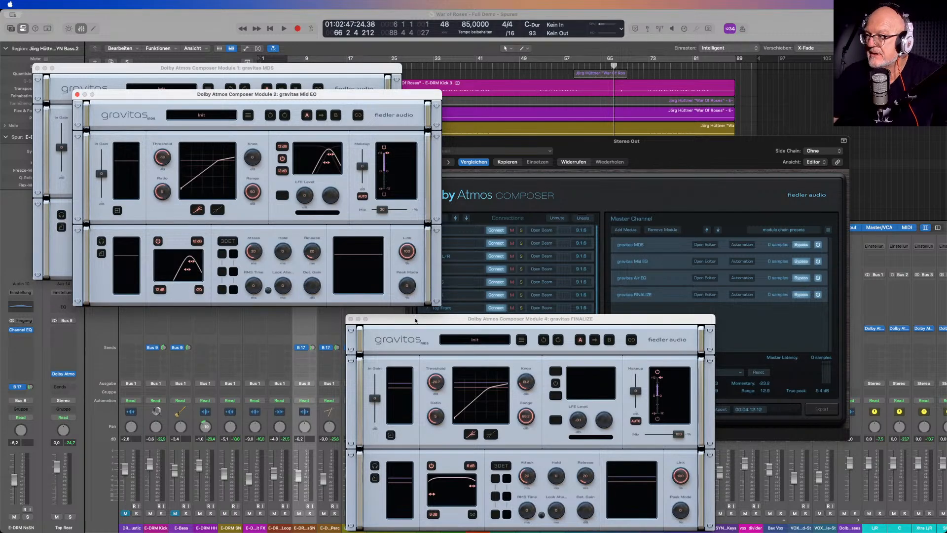
left_click_drag(414, 320, 255, 227)
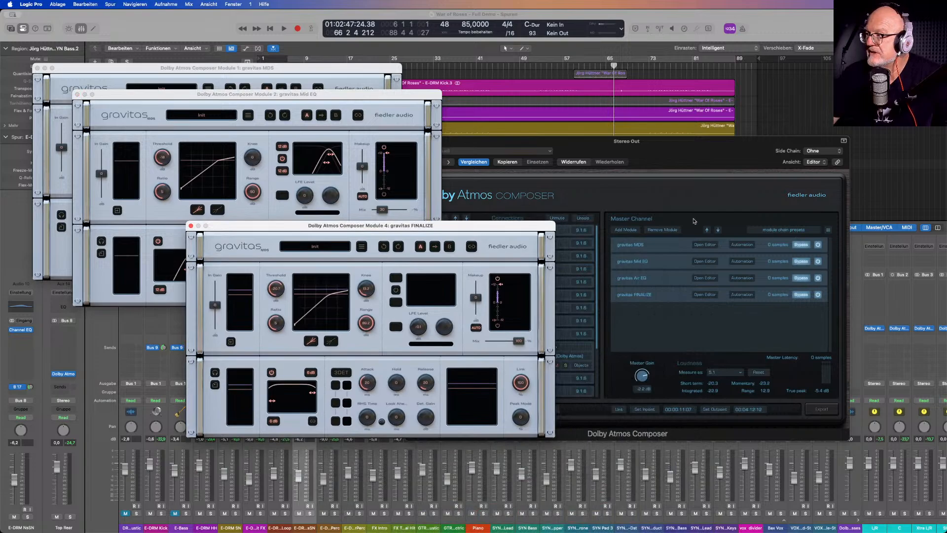
Play the bypassed mix from bar 51, and move playback back to just before bar 33.
left_click(529, 65)
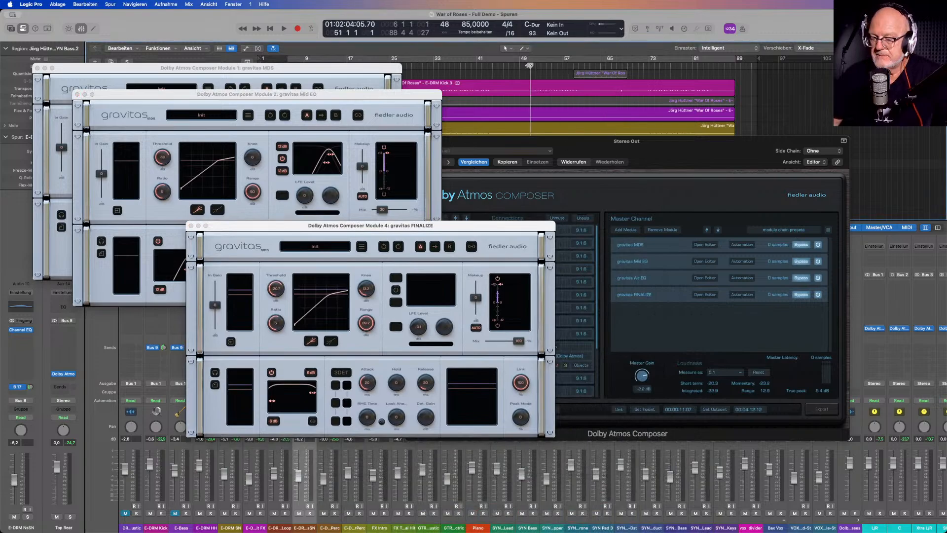
key("space")
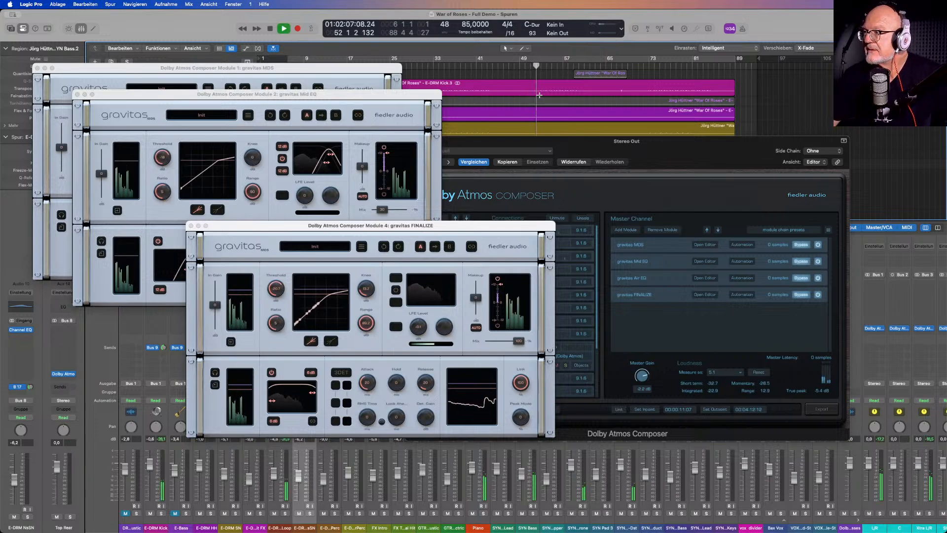
left_click(431, 66)
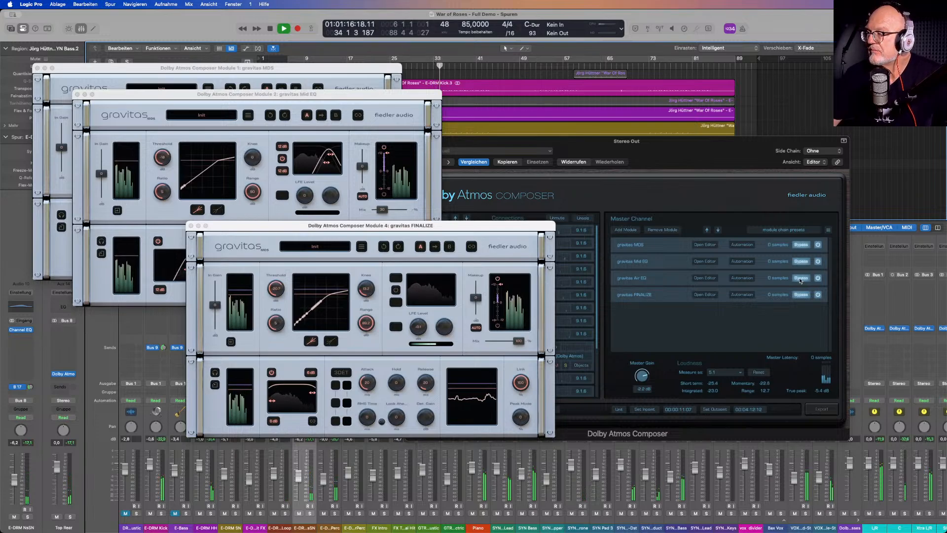
Activate gravitas MDS and Mid EQ one after the other during playback, and switch Air EQ on and back to bypass for comparison.
left_click(802, 245)
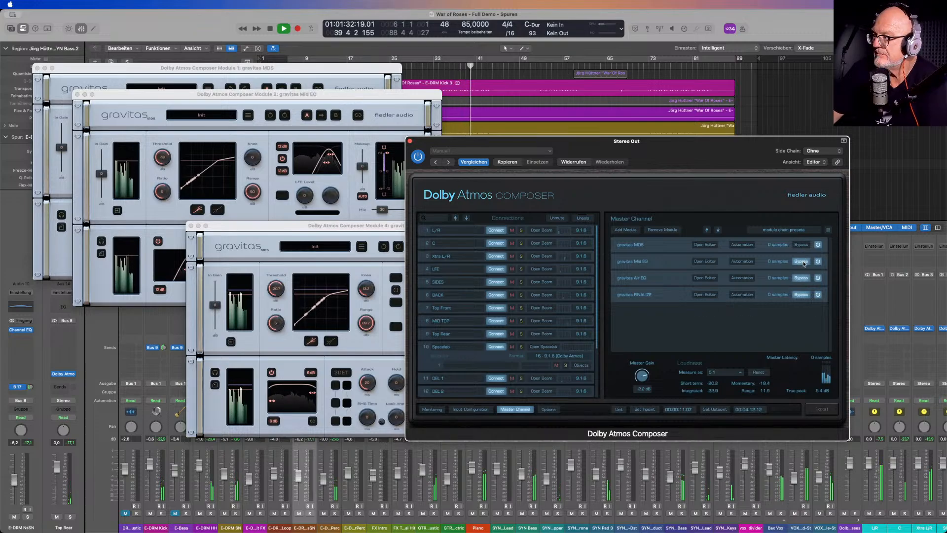
left_click(803, 261)
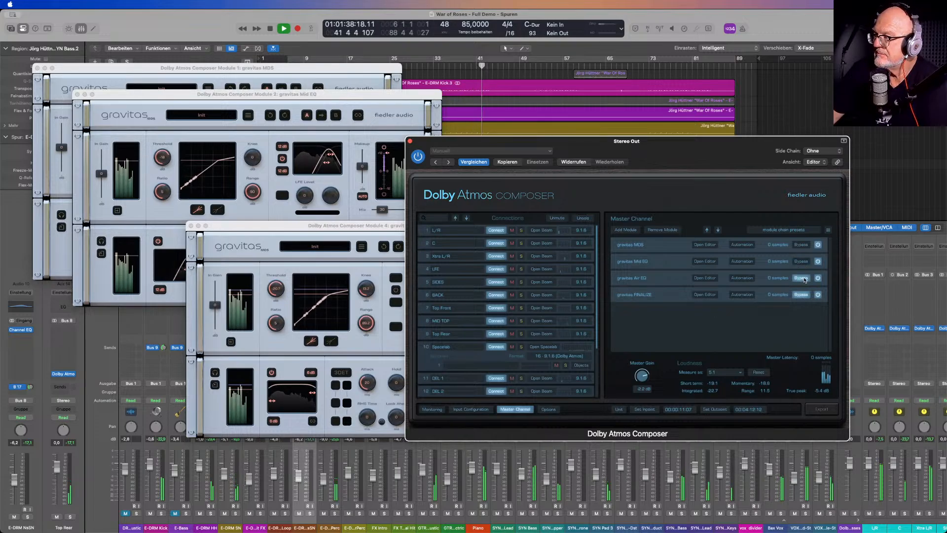
left_click(804, 279)
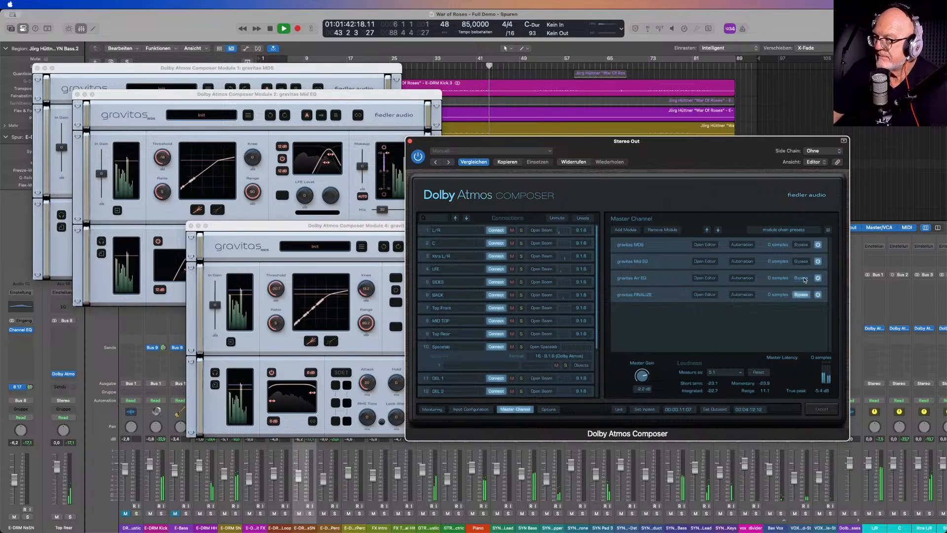
left_click(804, 278)
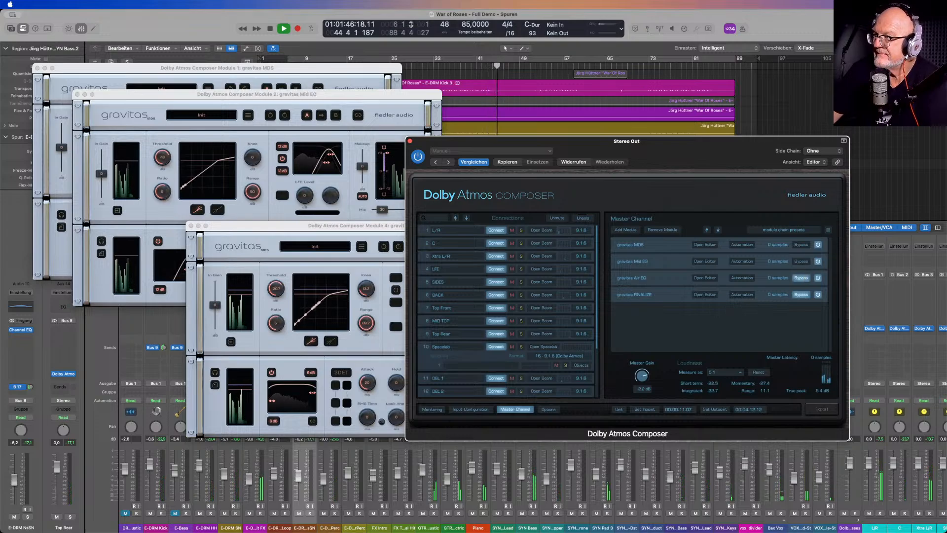
Replay from around bar 35 and take gravitas Air EQ and FINALIZE out of bypass to hear the full mastering chain.
left_click(445, 64)
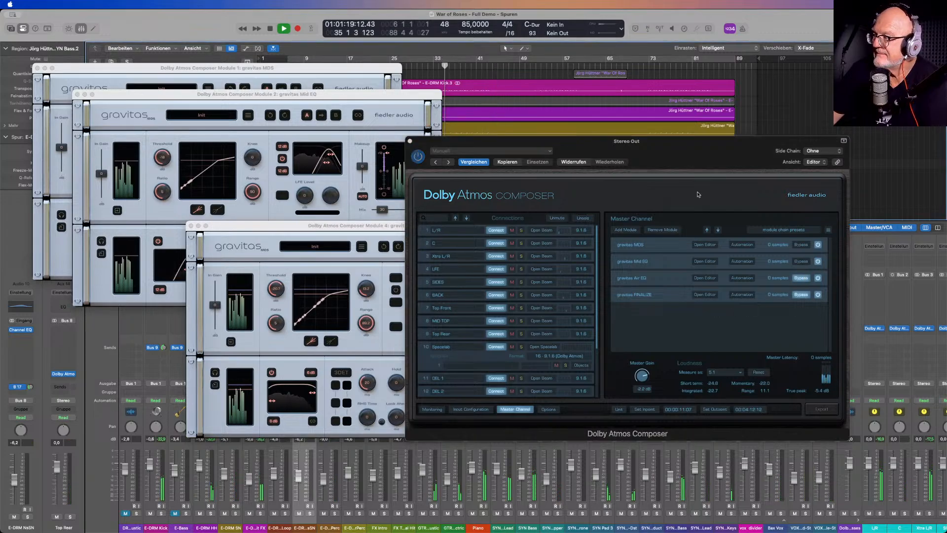
left_click(801, 279)
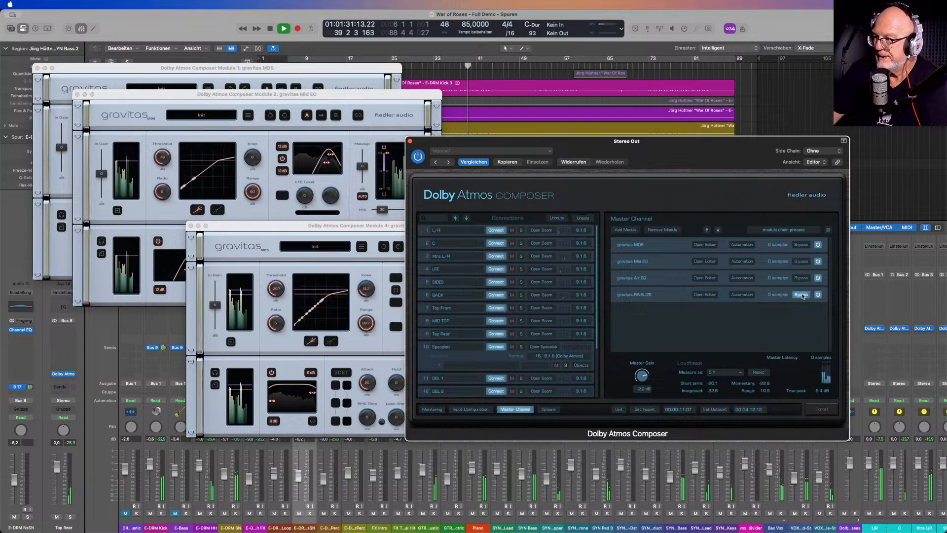
left_click(801, 295)
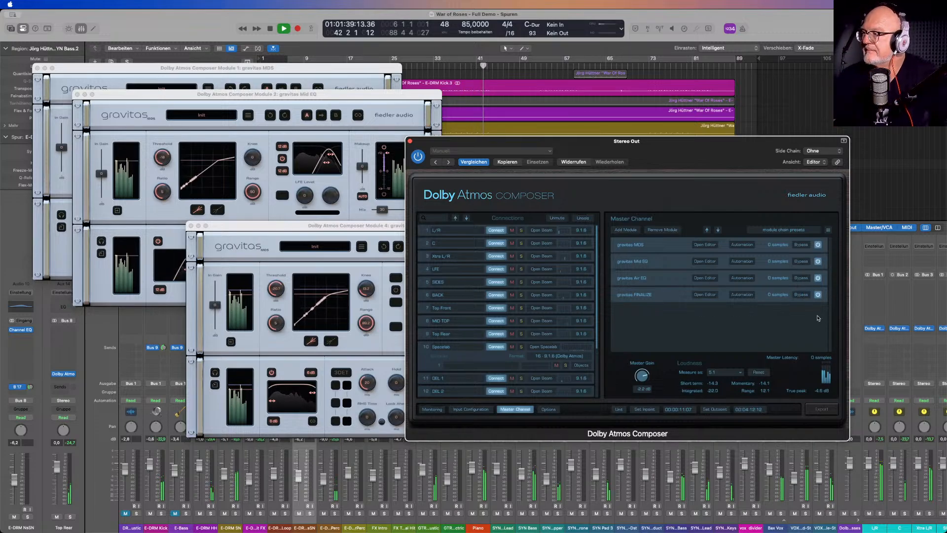
Bypass the MDS, Mid EQ, Air EQ and FINALIZE modules, move the Composer window upward, and stop playback.
left_click(802, 245)
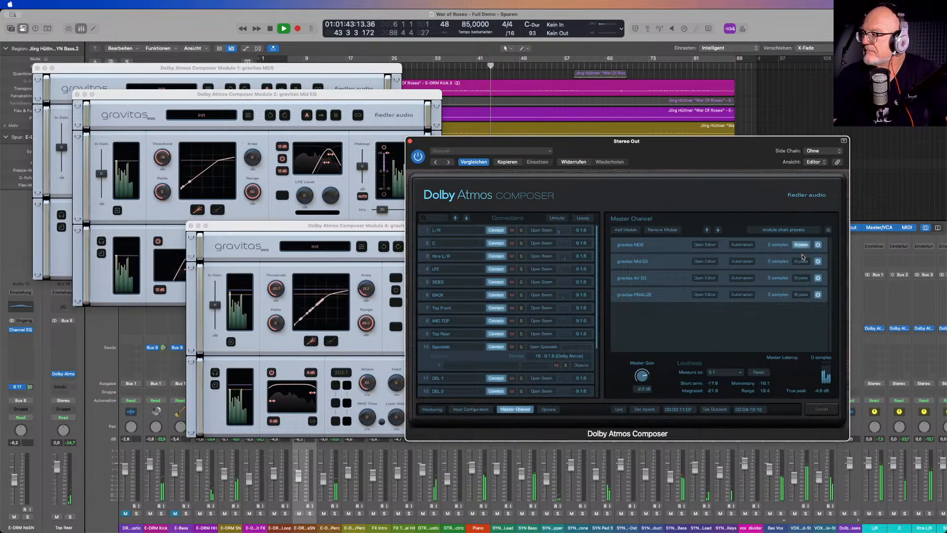
left_click(801, 262)
left_click(801, 277)
left_click(801, 295)
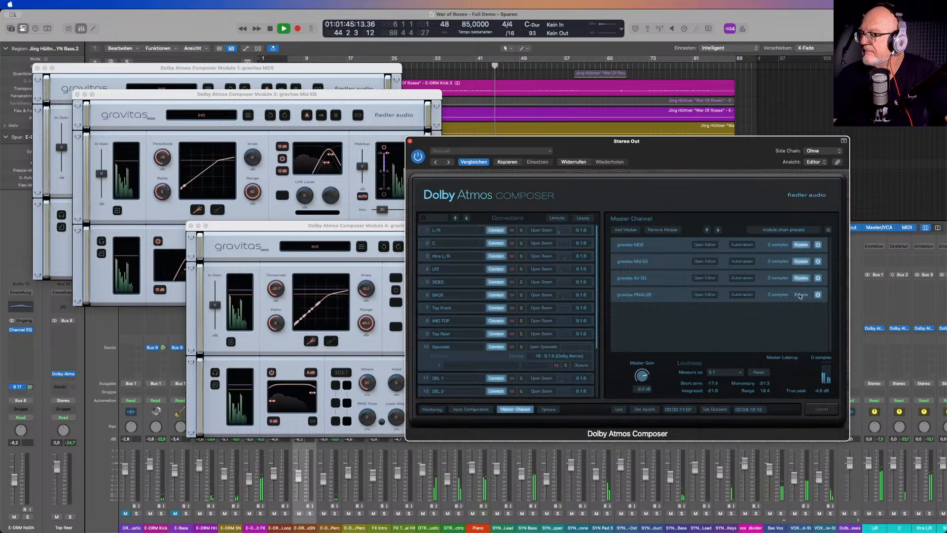
left_click_drag(683, 151, 709, 113)
key("space")
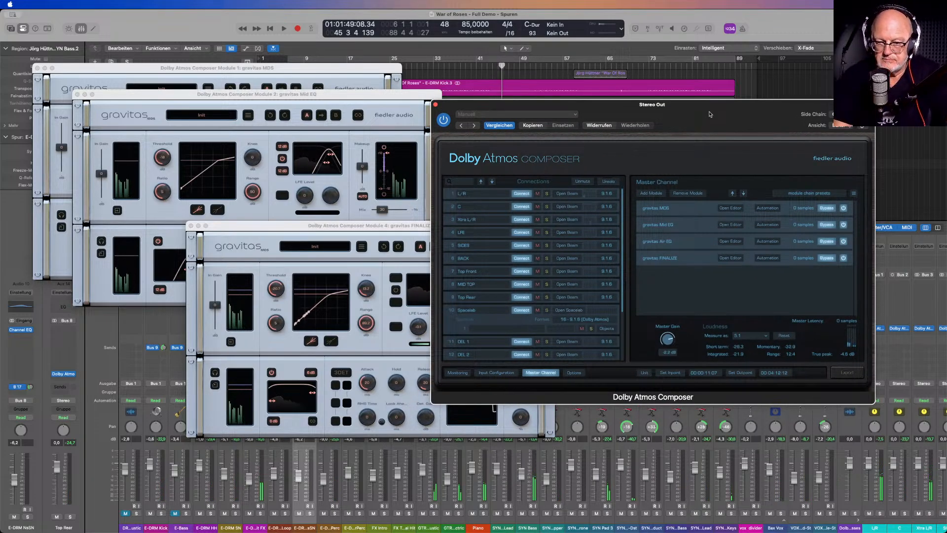
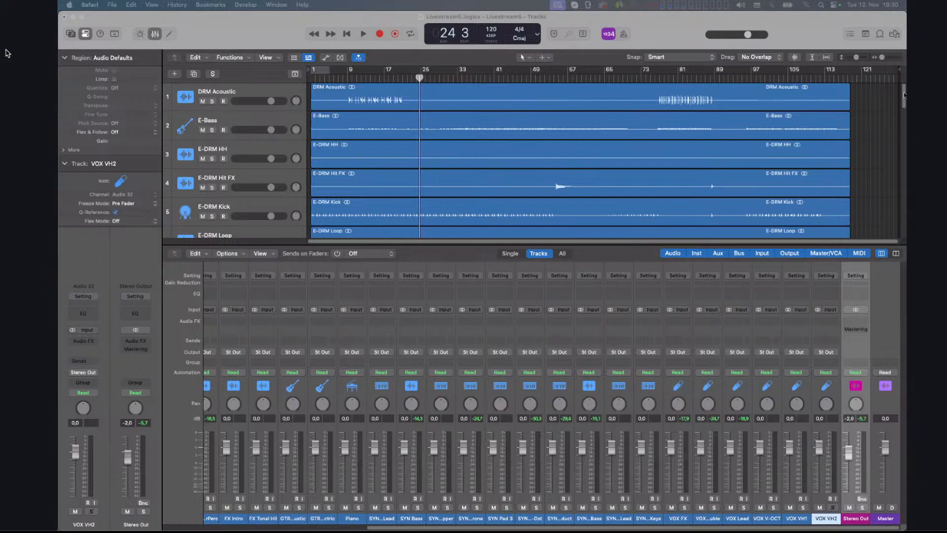
Bring the Livestream5 project into focus and play its stereo mix from bar 24.
left_click_drag(905, 93, 892, 68)
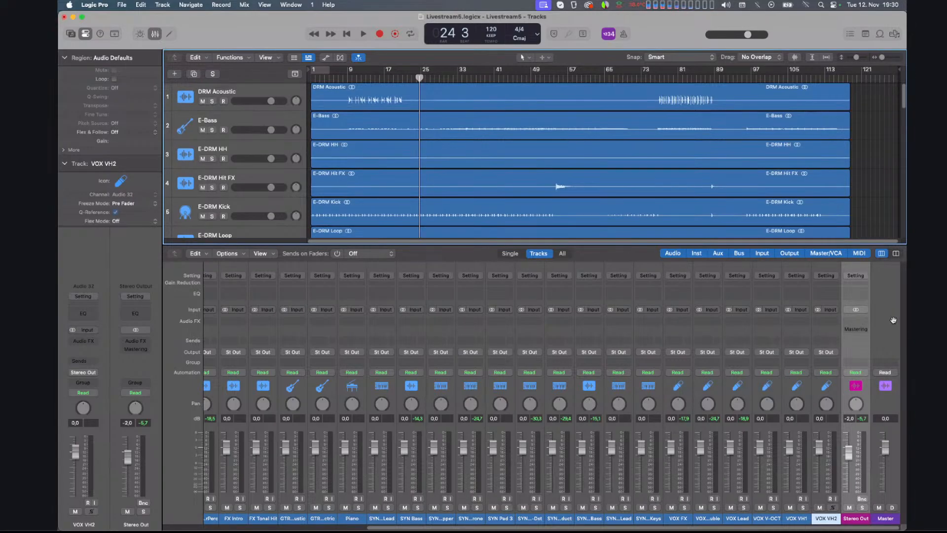
key("space")
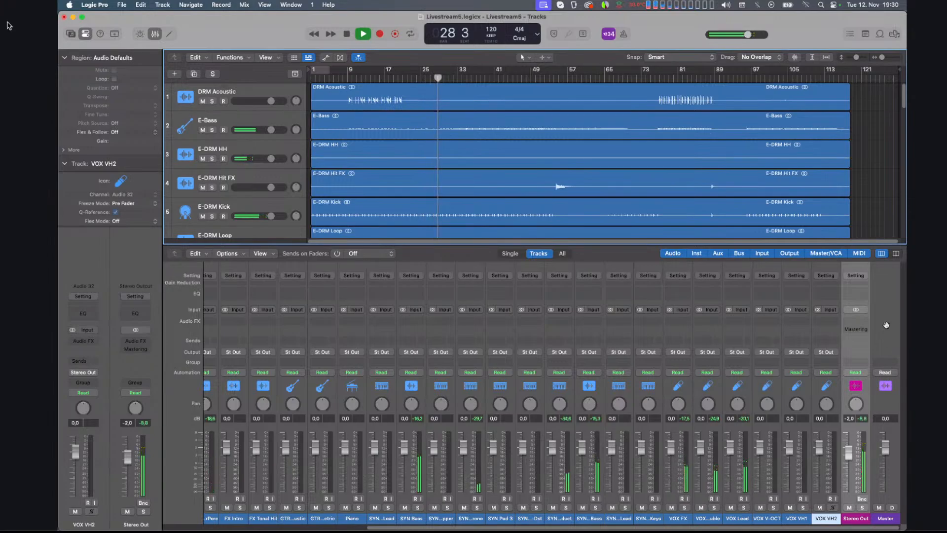
Stop playback and set the project's Surround Format to 7.1.4 in the audio settings, leaving Spatial Audio set to Off.
key("space")
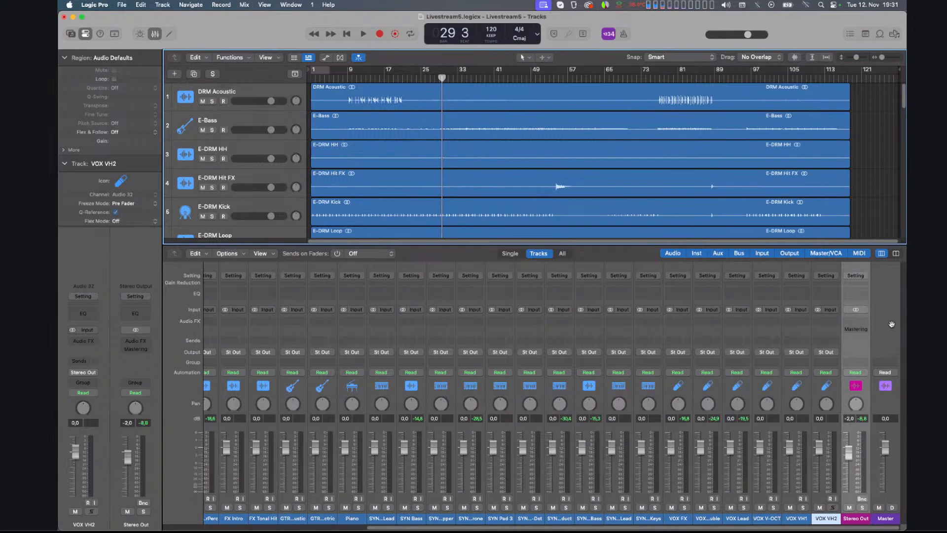
left_click(121, 6)
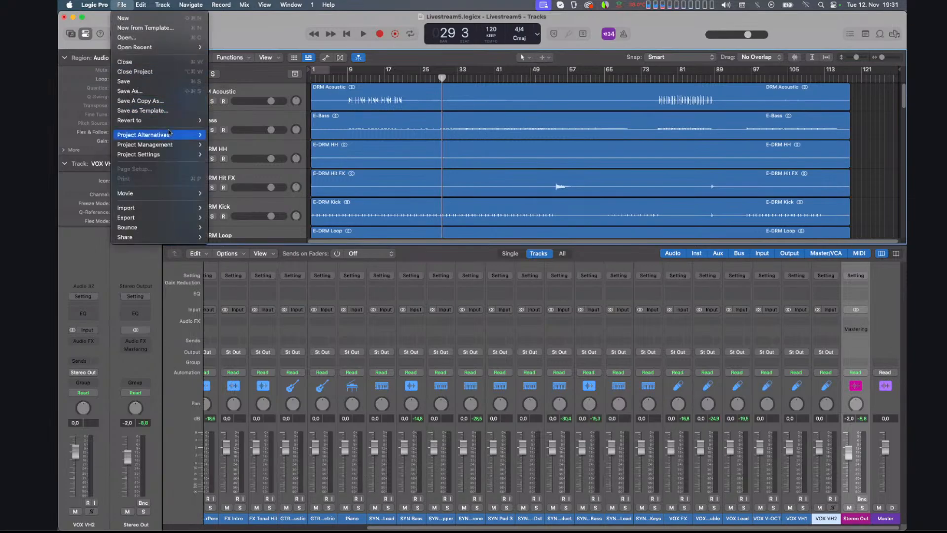
mouse_move(175, 154)
left_click(220, 164)
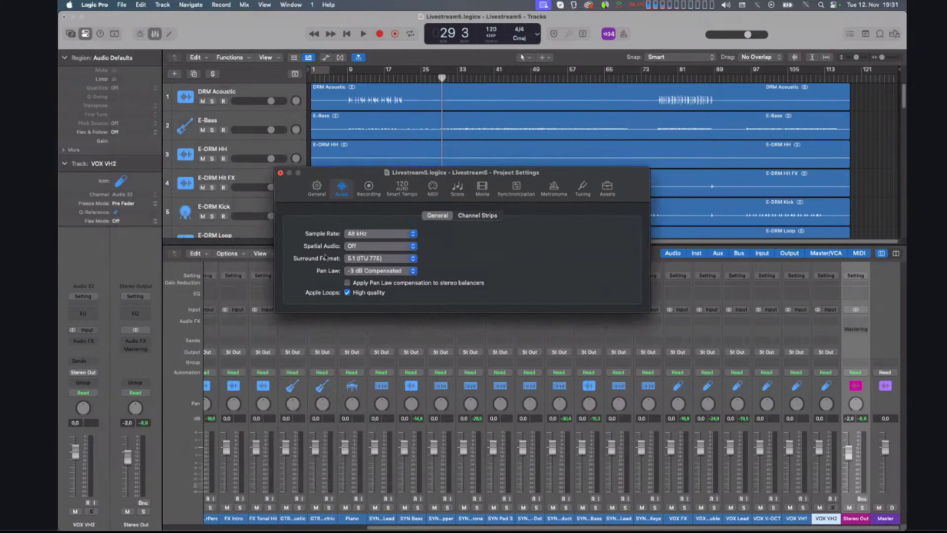
left_click(402, 259)
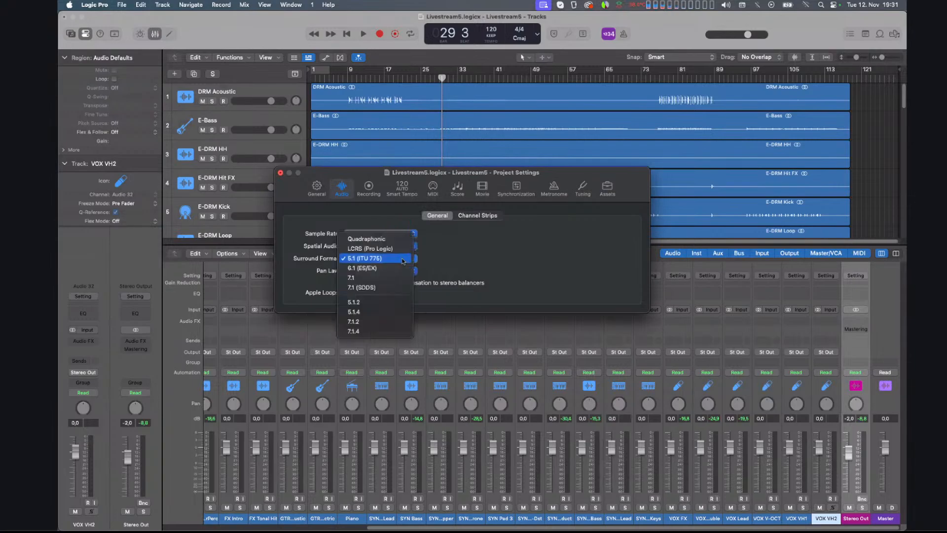
left_click(383, 331)
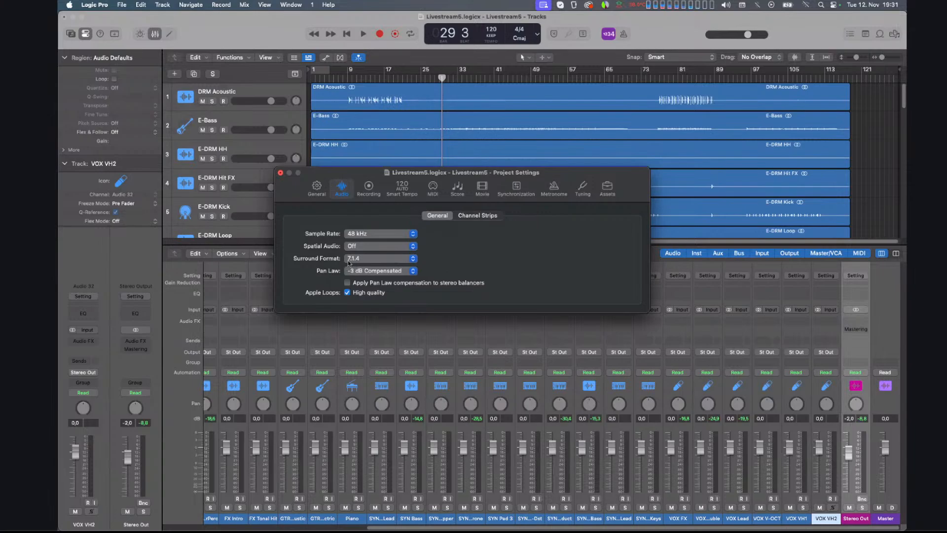
left_click(362, 248)
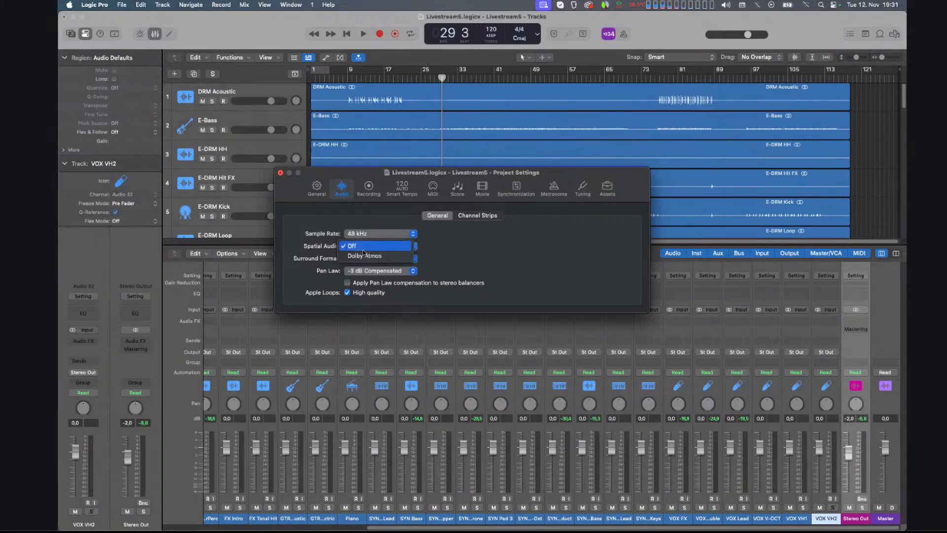
left_click(462, 253)
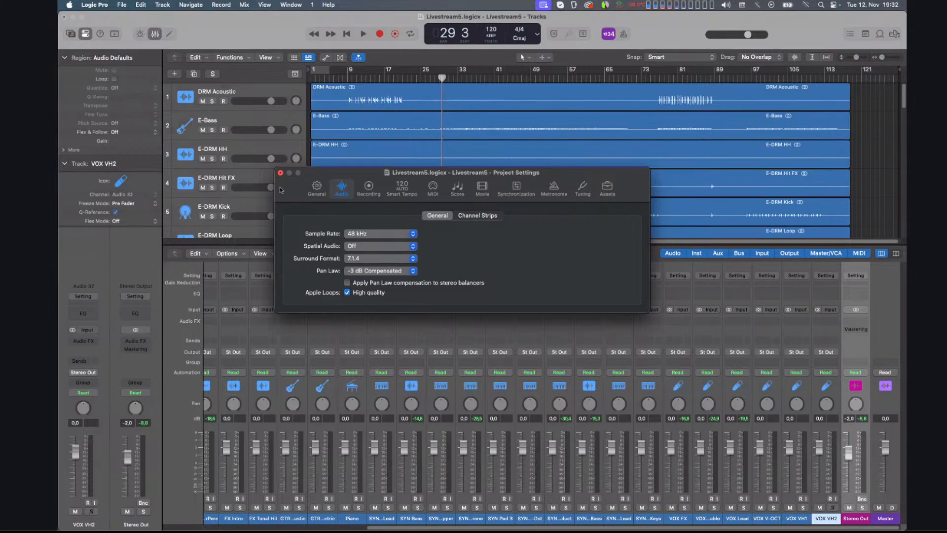
left_click(280, 173)
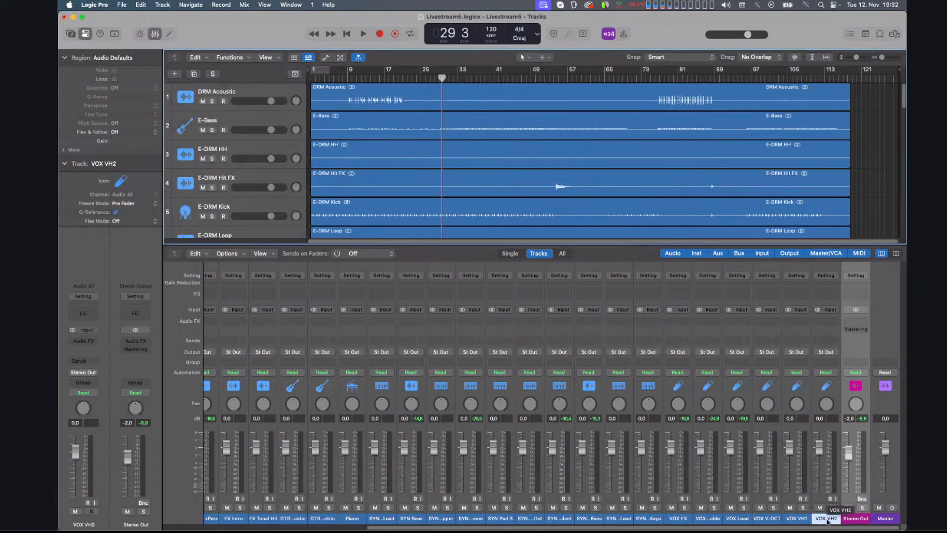
Select all 31 tracks from VOX VH2 back to DRM Acoustic and route their outputs to Surround.
left_click(827, 519)
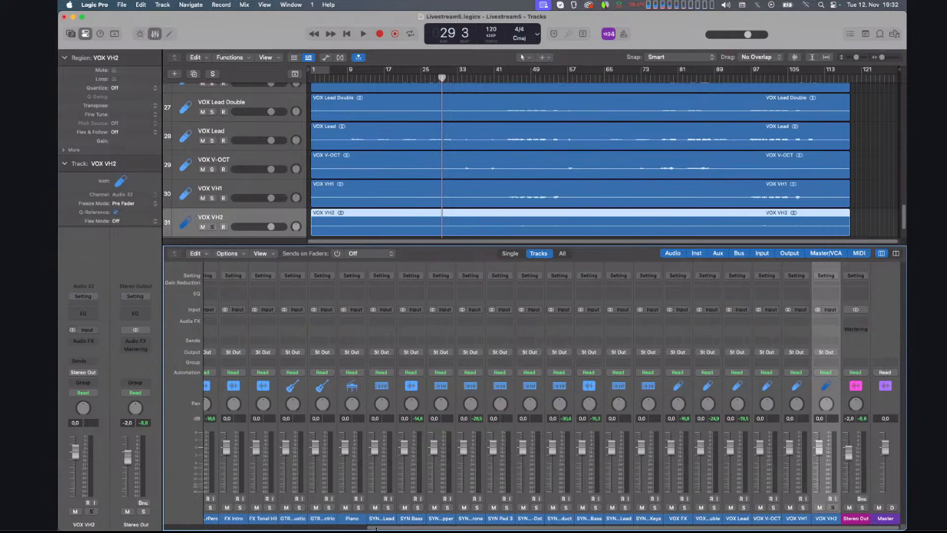
left_click_drag(376, 528, 118, 529)
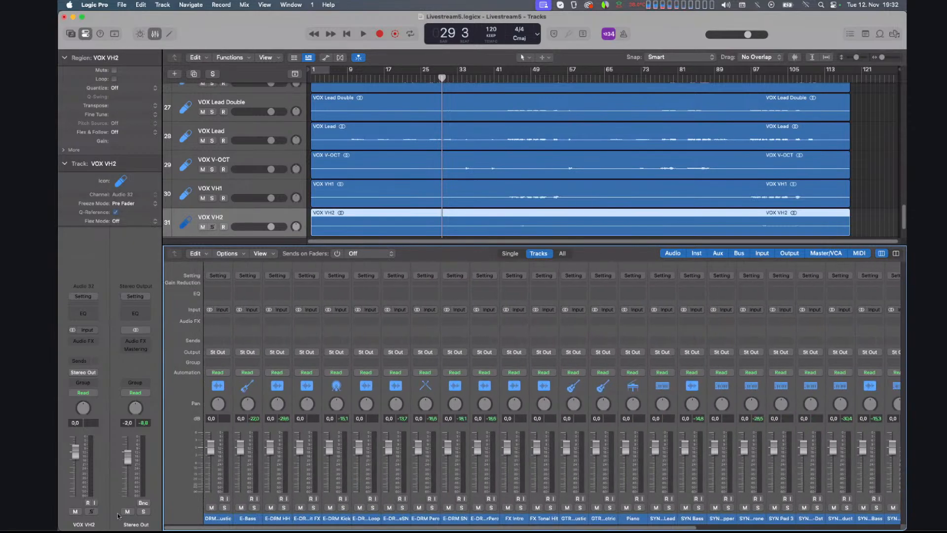
key("super+a")
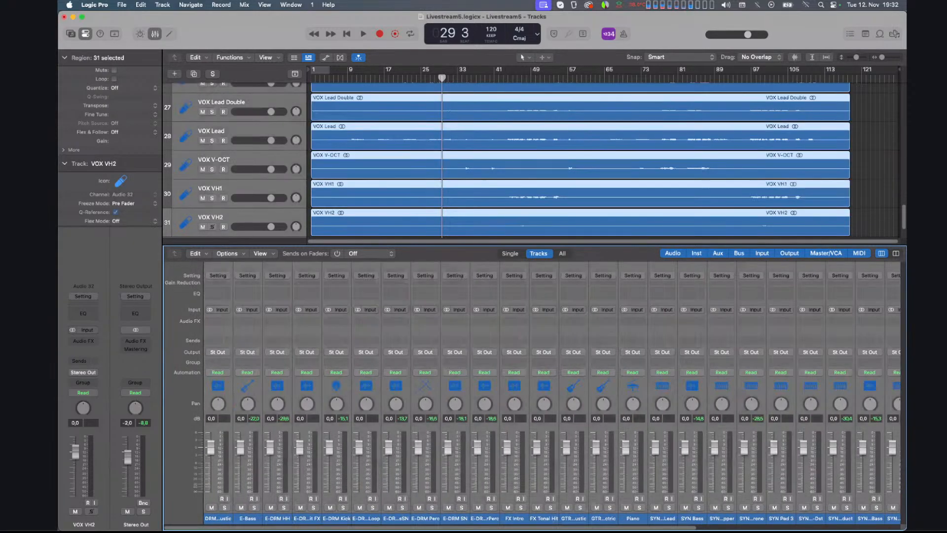
left_click(217, 352)
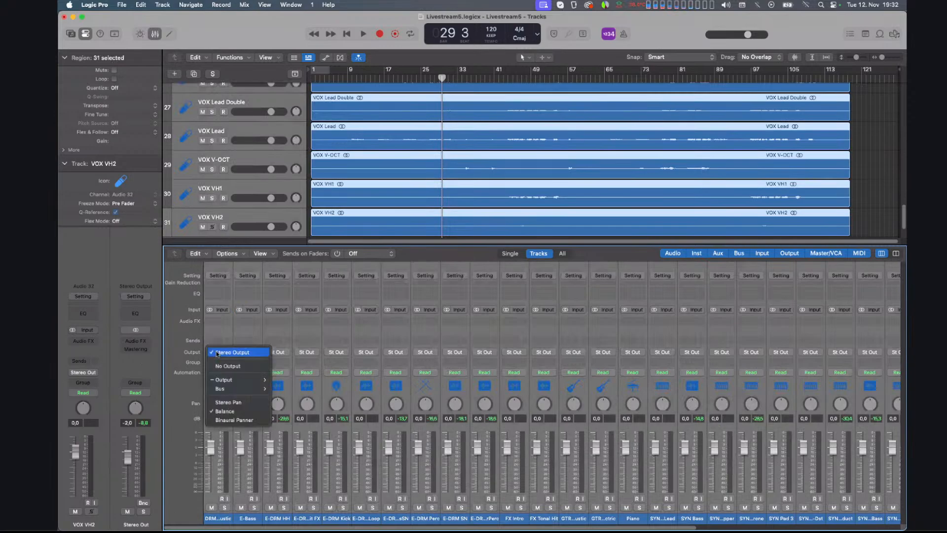
mouse_move(237, 381)
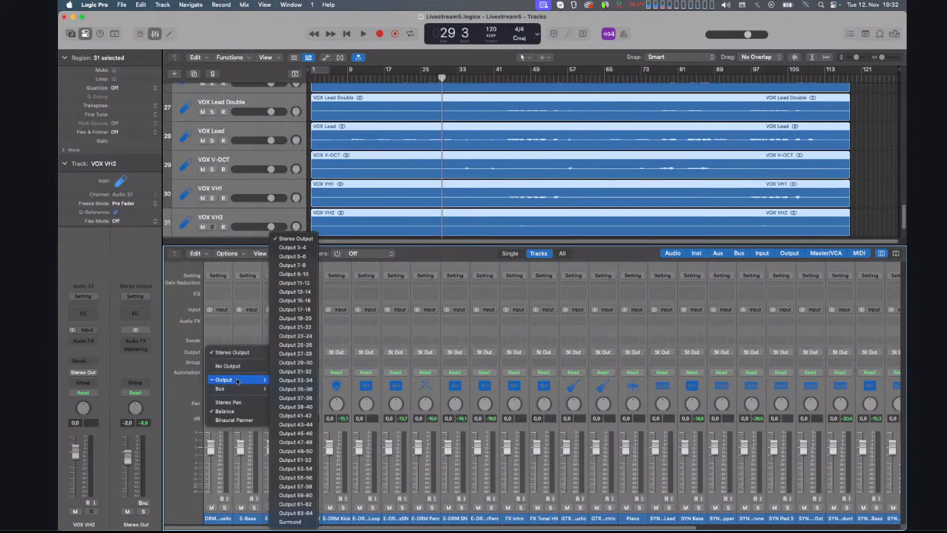
left_click(291, 528)
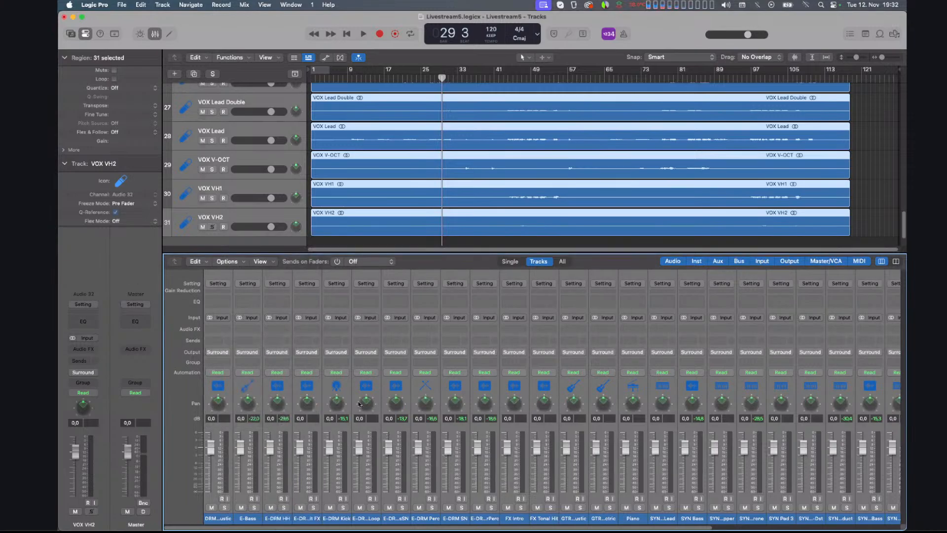
Insert the Dolby Atmos Beam plug-in on all selected track channels at once.
scroll(442, 522, "right", 10)
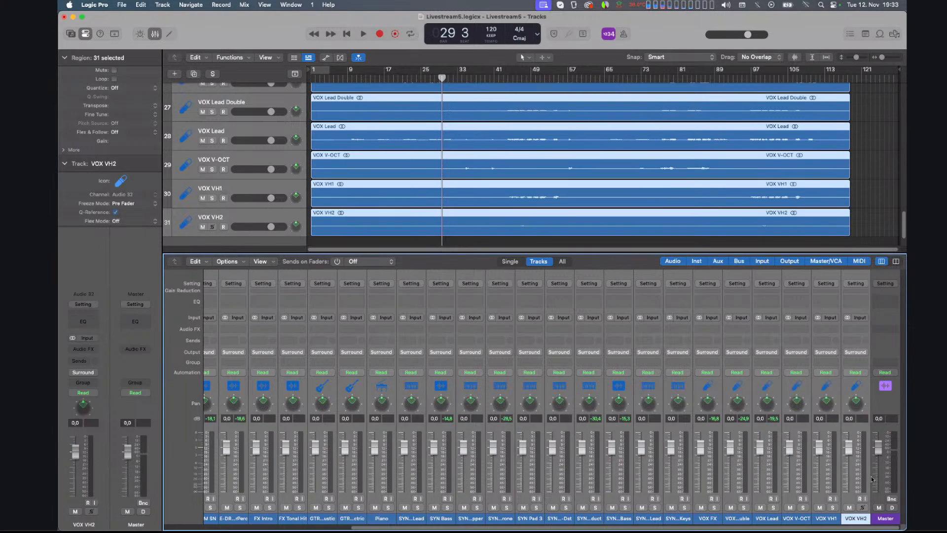
left_click(854, 329)
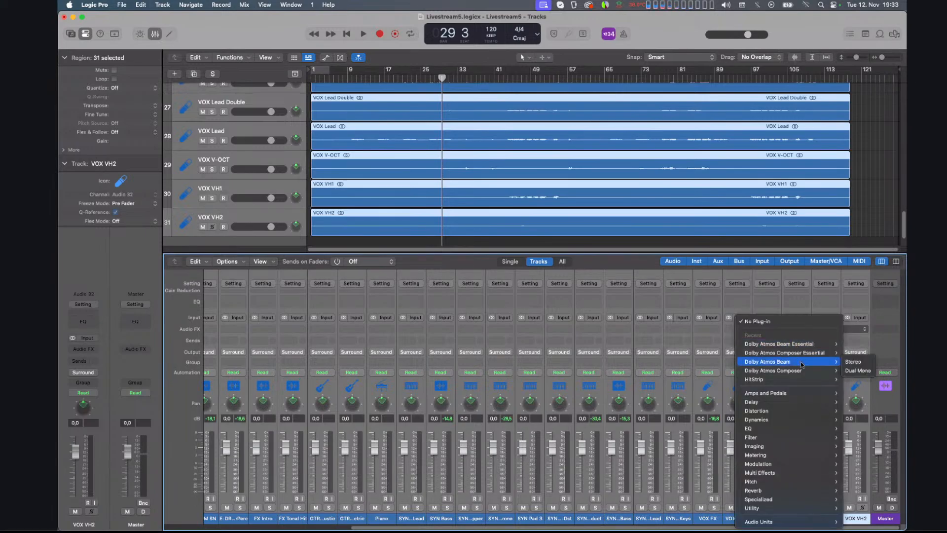
left_click(824, 362)
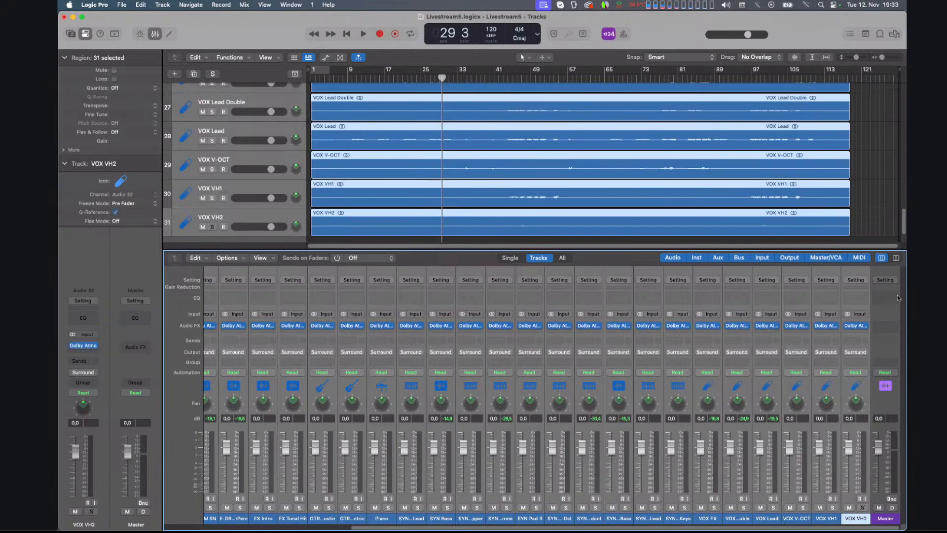
Insert the Dolby Atmos Composer plug-in on the Master channel and look through its list of connected tracks.
left_click(879, 327)
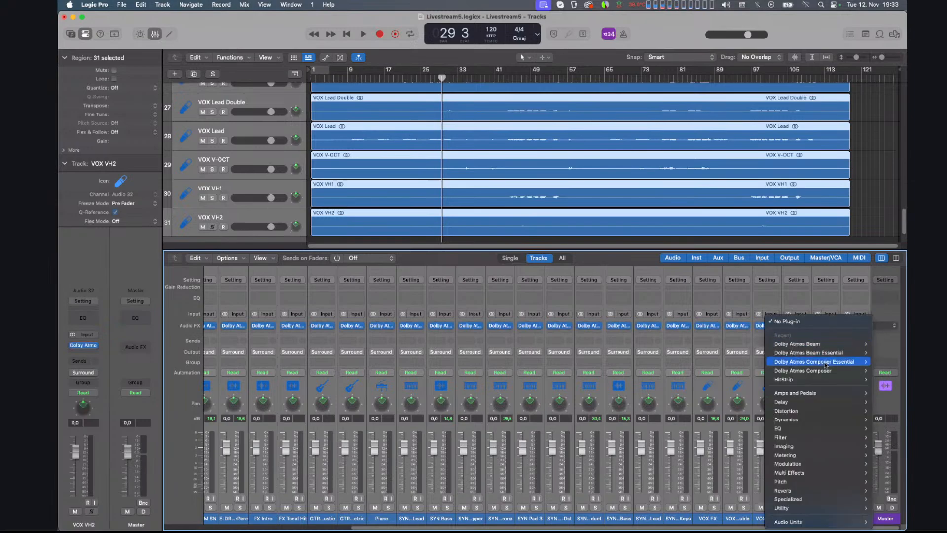
left_click(838, 370)
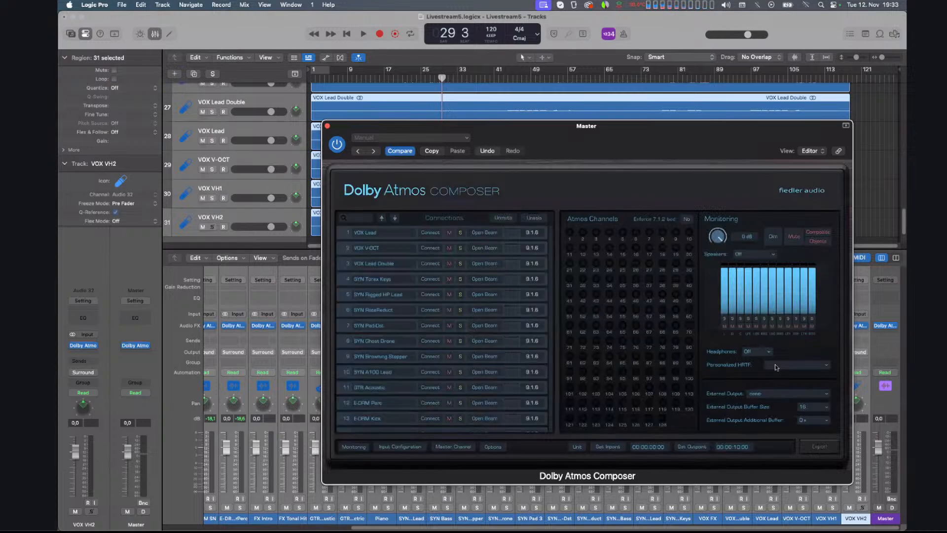
scroll(394, 249, "down", 5)
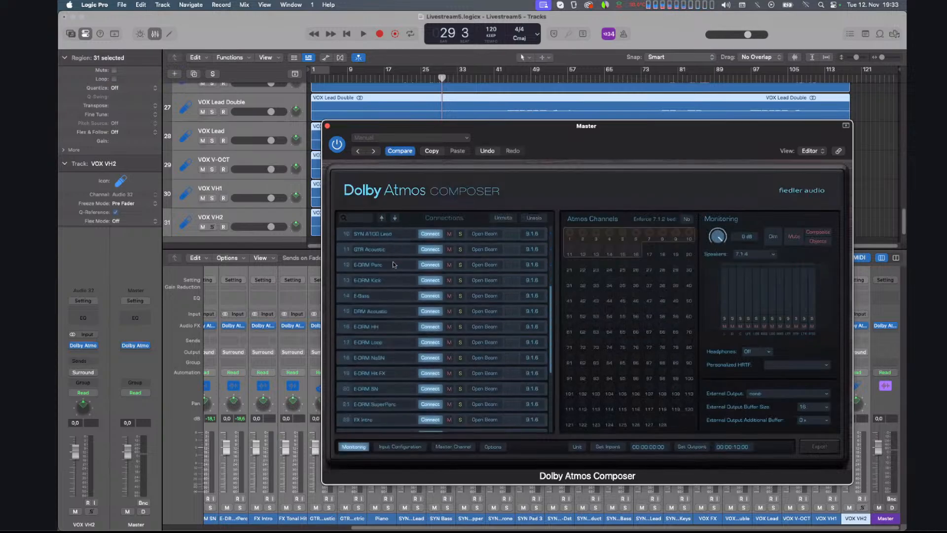
scroll(387, 276, "up", 3)
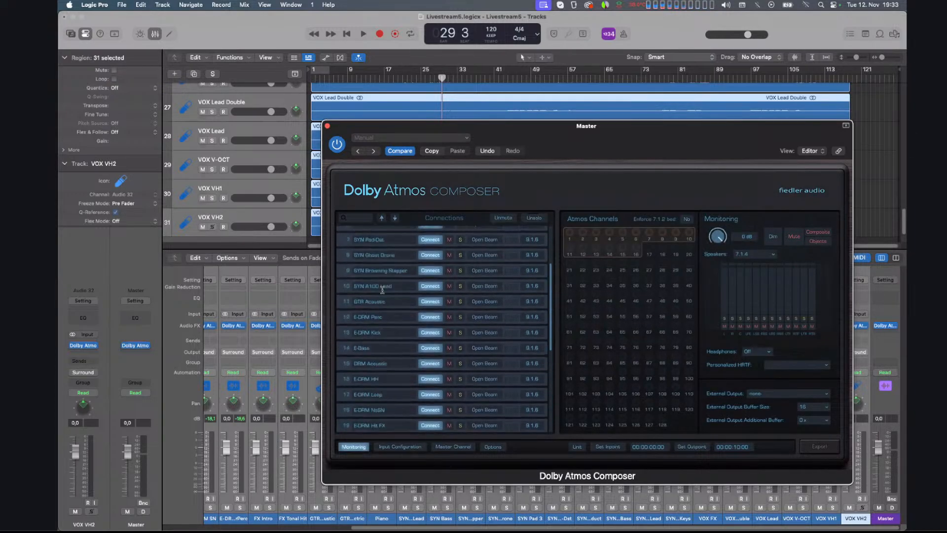
scroll(382, 290, "up", 3)
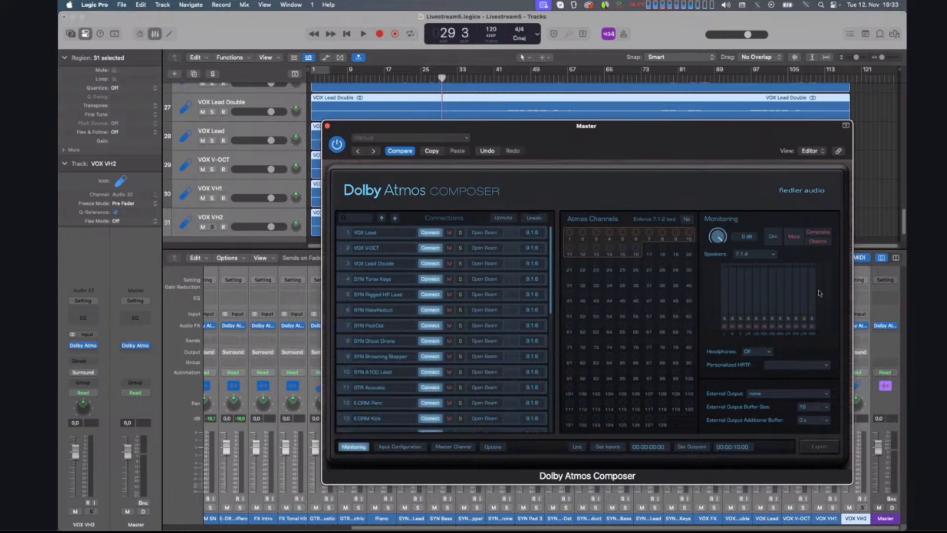
Review Composer's speaker formats, keeping 7.1.4, and the available external output devices without choosing one.
left_click(756, 254)
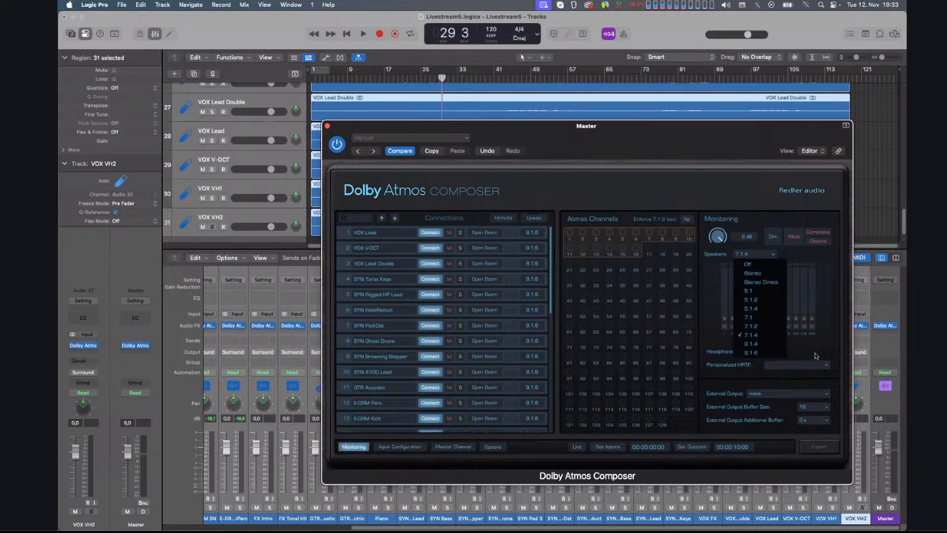
left_click(758, 335)
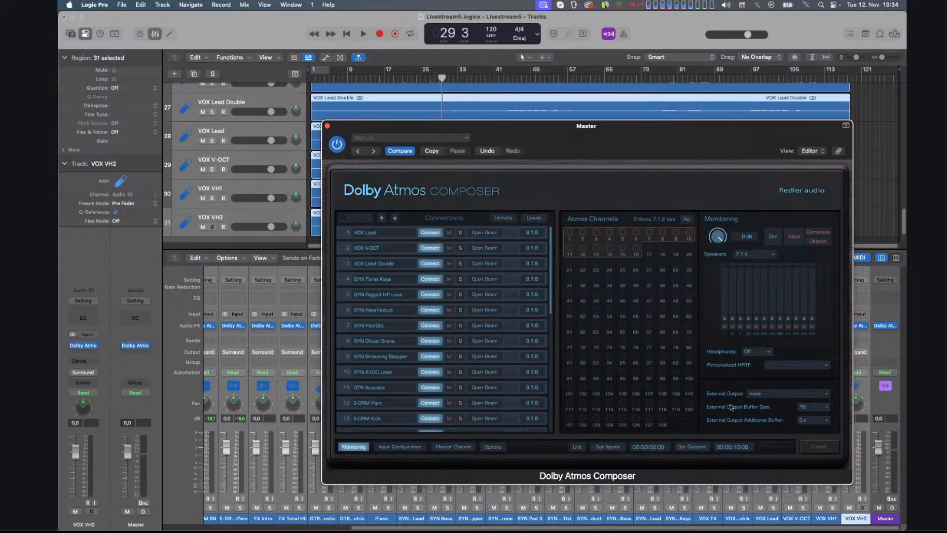
left_click(766, 394)
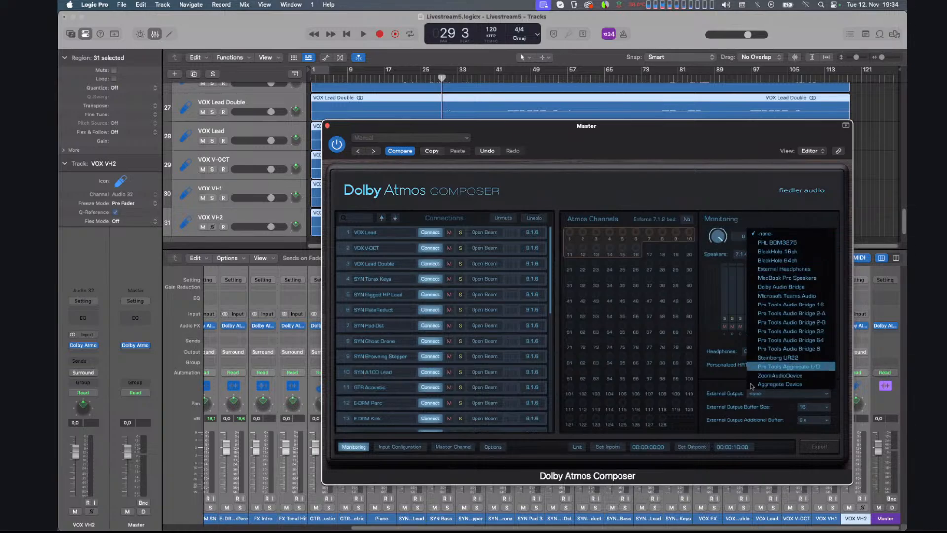
left_click(731, 374)
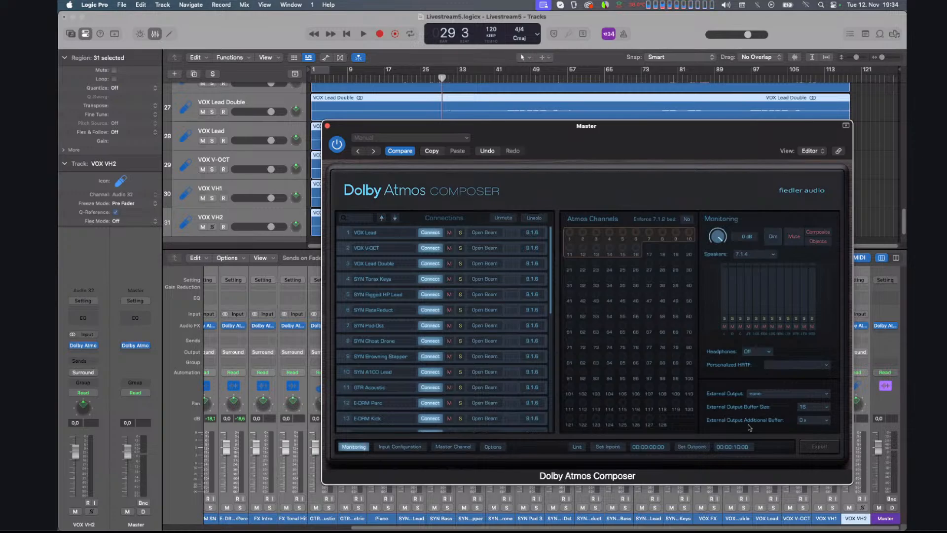
Set Composer's monitoring speakers to 9.1.6 and review the external output devices, such as Dolby Audio Bridge.
left_click(750, 257)
left_click(745, 353)
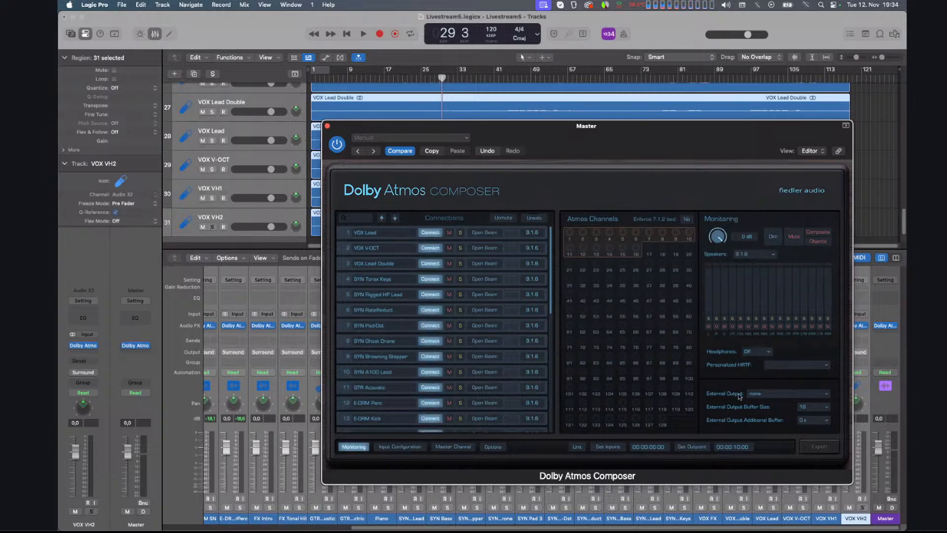
left_click(783, 393)
left_click(781, 405)
left_click(783, 395)
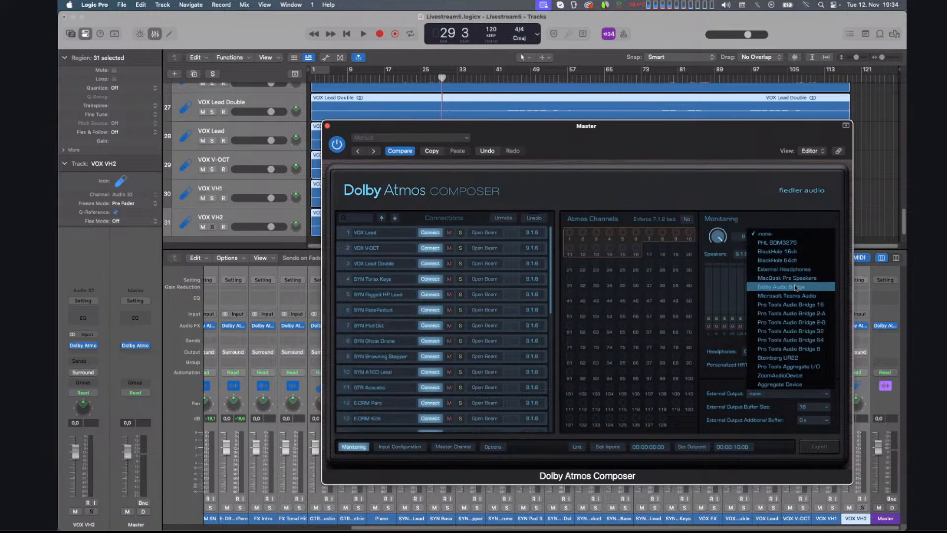
left_click(724, 389)
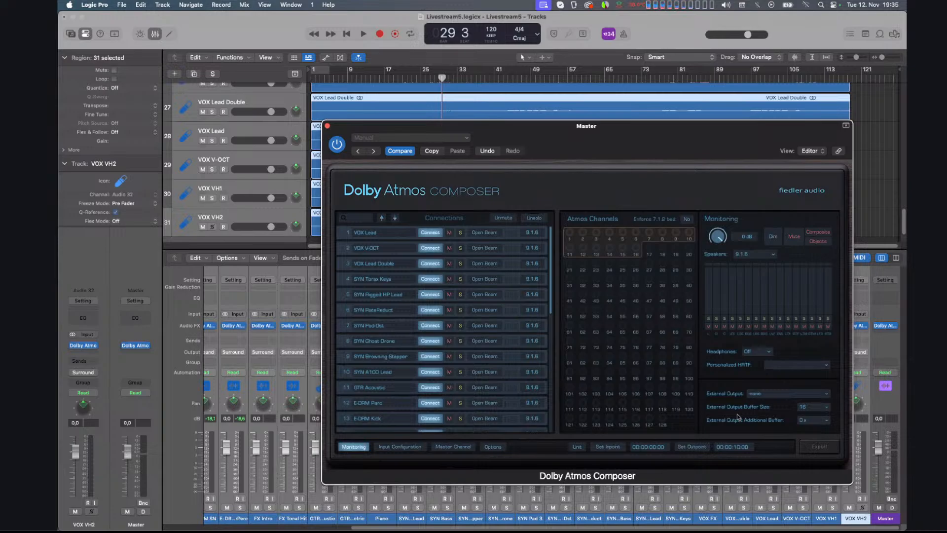
Return Composer's monitoring speakers to 7.1.4, and try the Stereo Direct format.
left_click(752, 255)
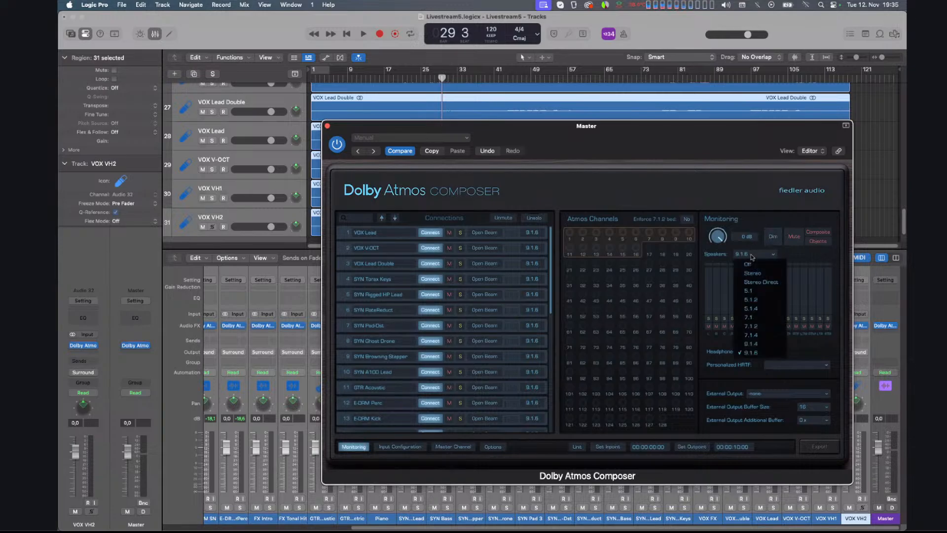
left_click(751, 335)
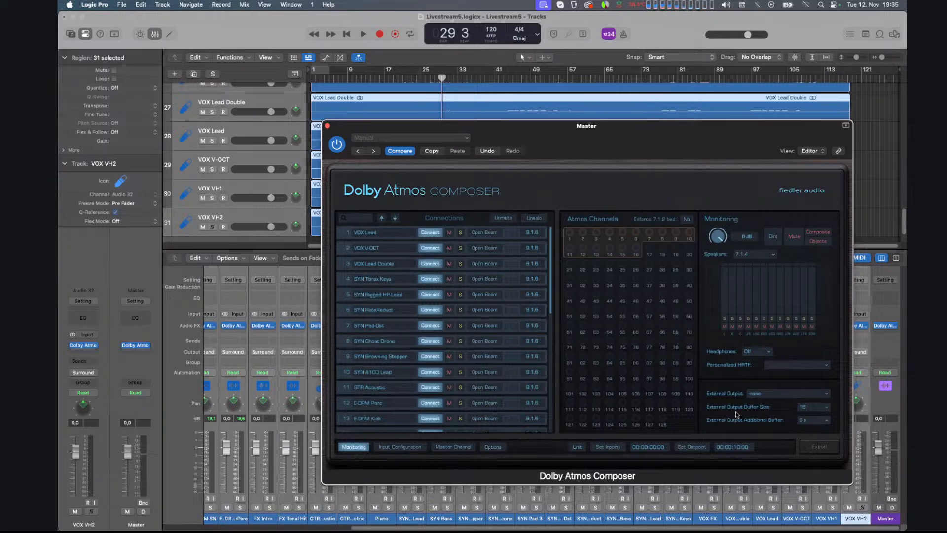
left_click(770, 256)
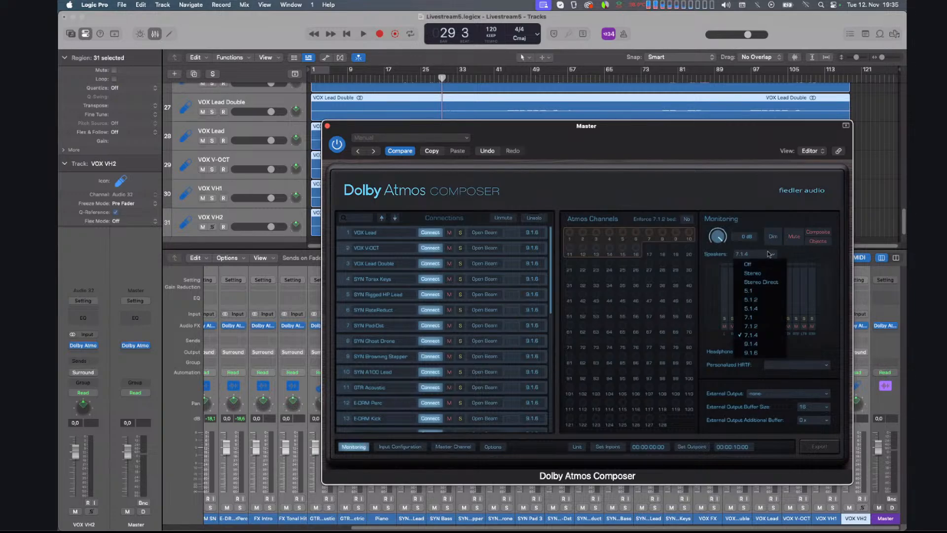
left_click(771, 285)
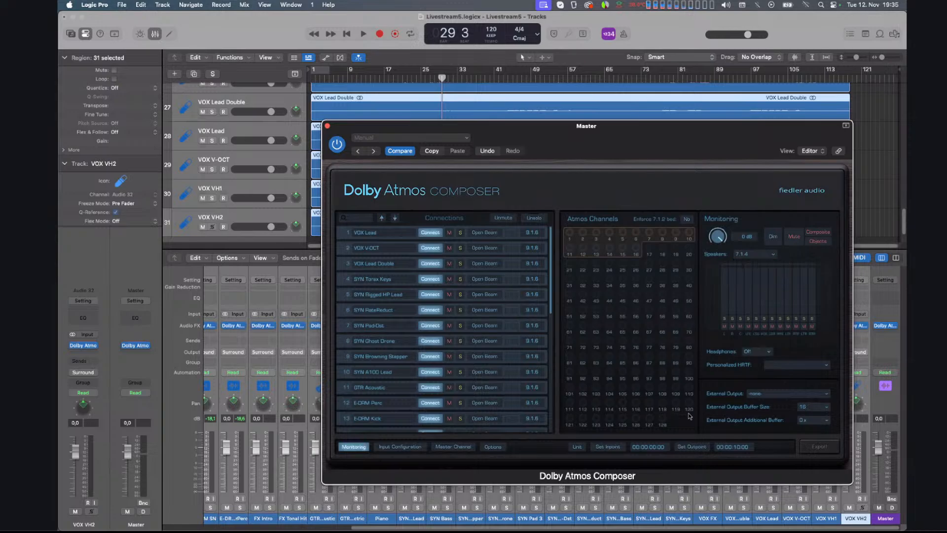
left_click(771, 255)
left_click(797, 253)
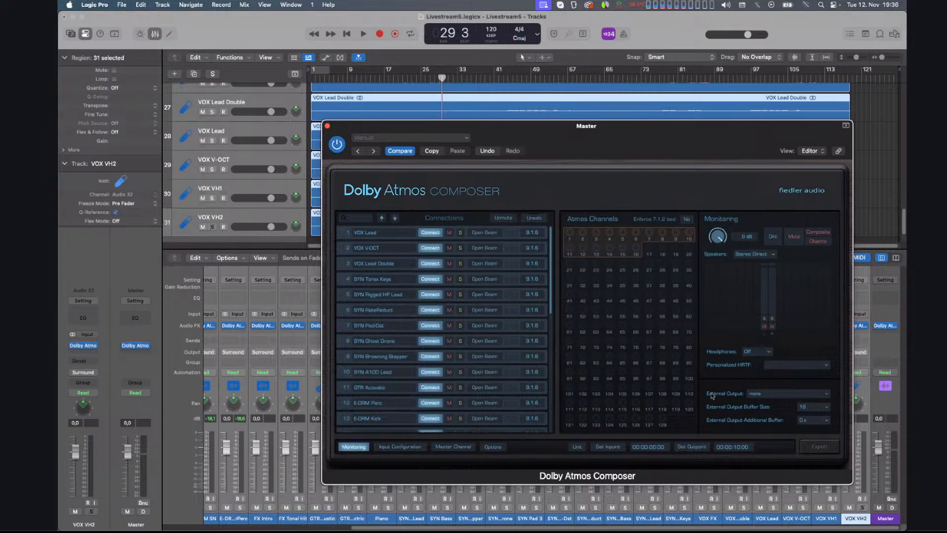
Set Composer's monitoring speakers to Stereo and look through the connected tracks down to VOX VH2.
left_click(768, 255)
left_click(770, 275)
scroll(552, 268, "down", 2)
scroll(553, 267, "down", 10)
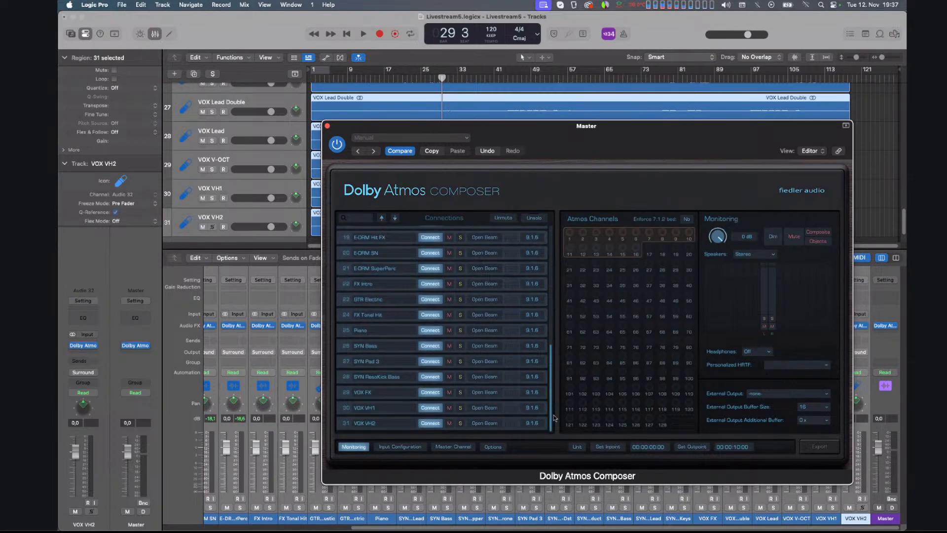
Look through Composer's list of connected tracks from VOX Lead downward and return to its beginning.
scroll(554, 417, "up", 10)
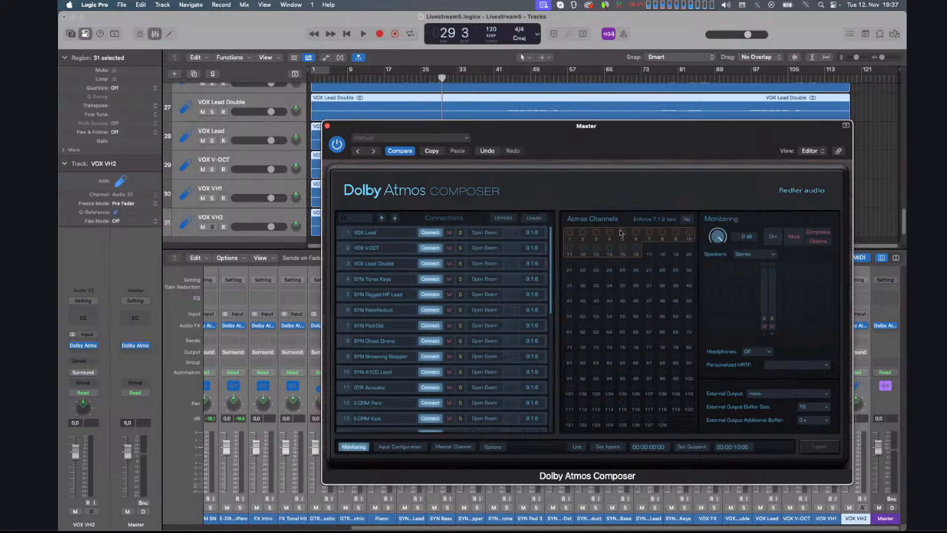
mouse_move(551, 236)
left_mouse_down()
mouse_move(551, 276)
mouse_move(551, 232)
left_mouse_up()
scroll(550, 298, "down", 5)
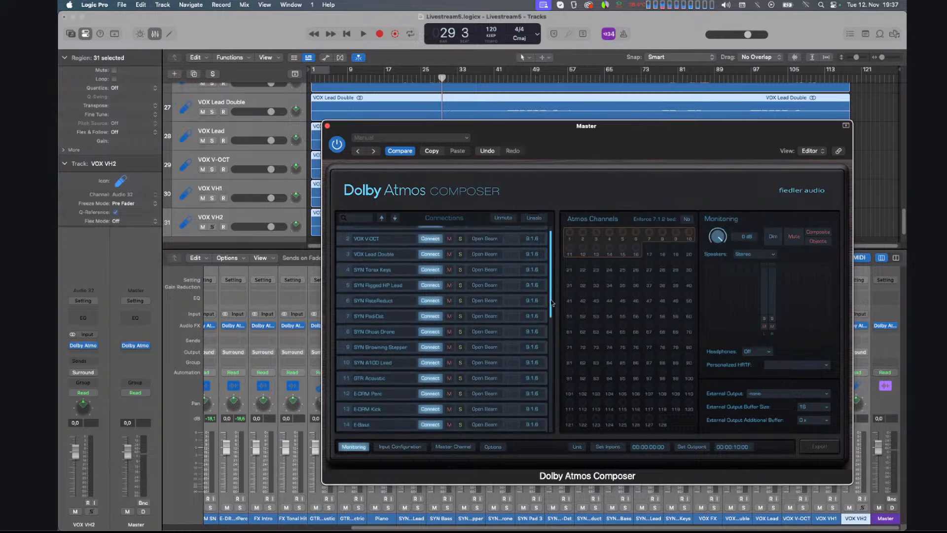
scroll(552, 294, "up", 5)
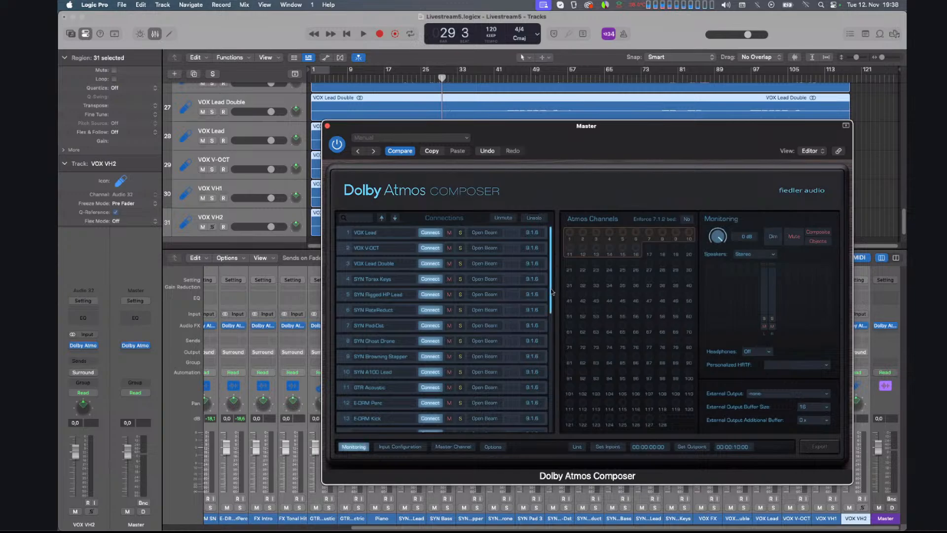
mouse_move(552, 296)
left_mouse_down()
mouse_move(552, 419)
mouse_move(559, 291)
left_mouse_up()
left_click_drag(552, 277, 551, 255)
Deselect the regions in the arrangement and move the Composer window clear of the track headers.
left_click_drag(626, 127, 415, 95)
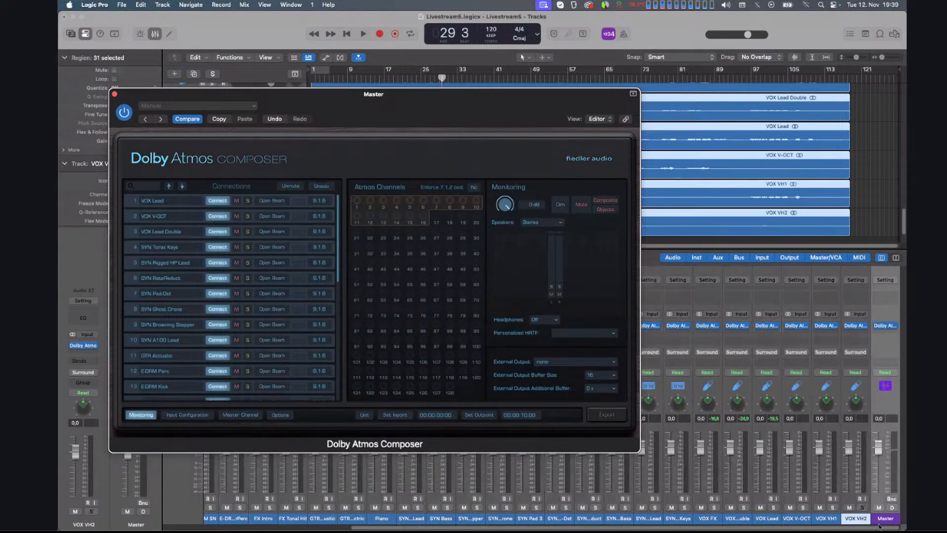
left_click(871, 169)
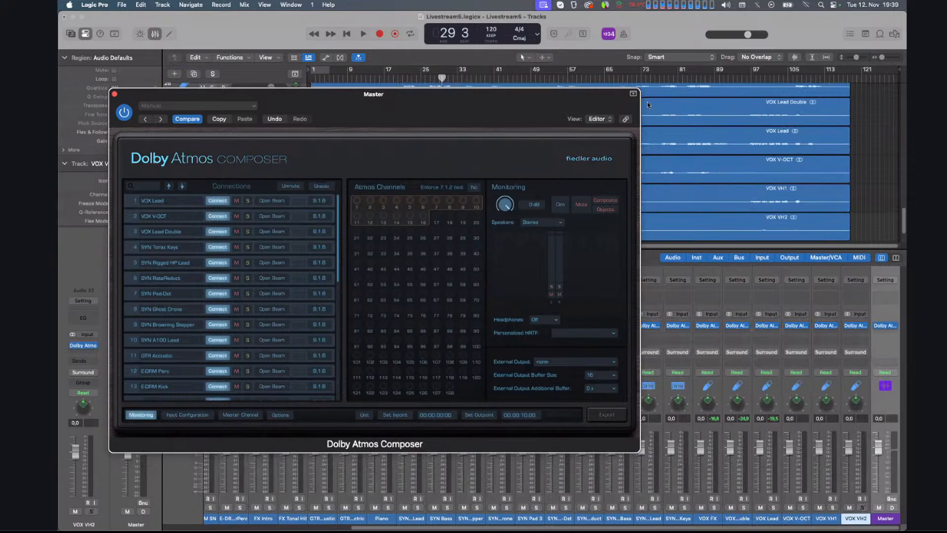
left_click_drag(647, 102, 646, 69)
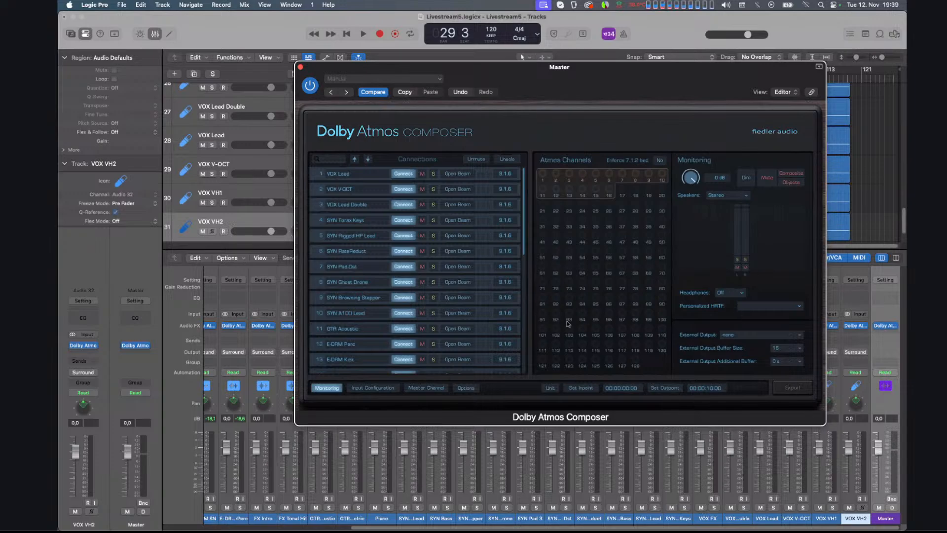
Create a new auxiliary channel strip in the Mixer with its output set to Surround and its input to Bus 1.
left_click(227, 257)
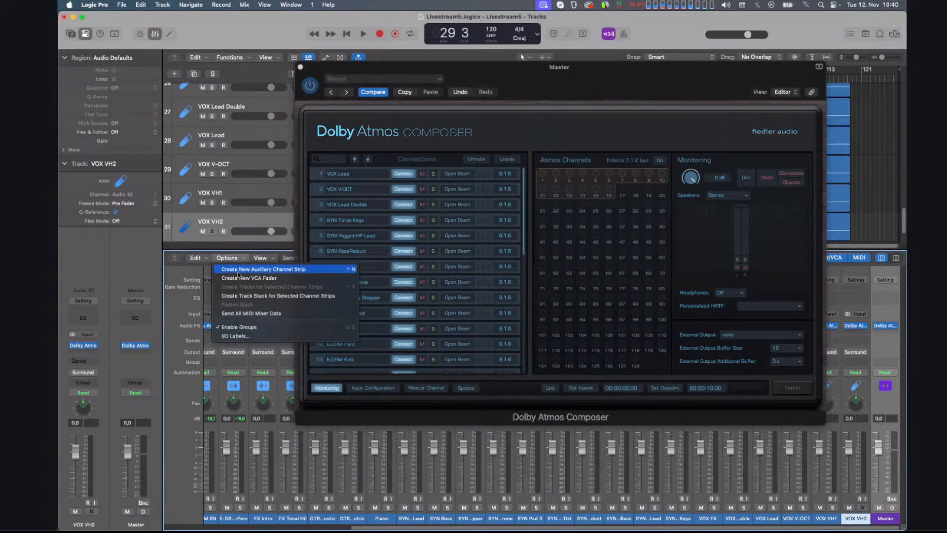
left_click(239, 270)
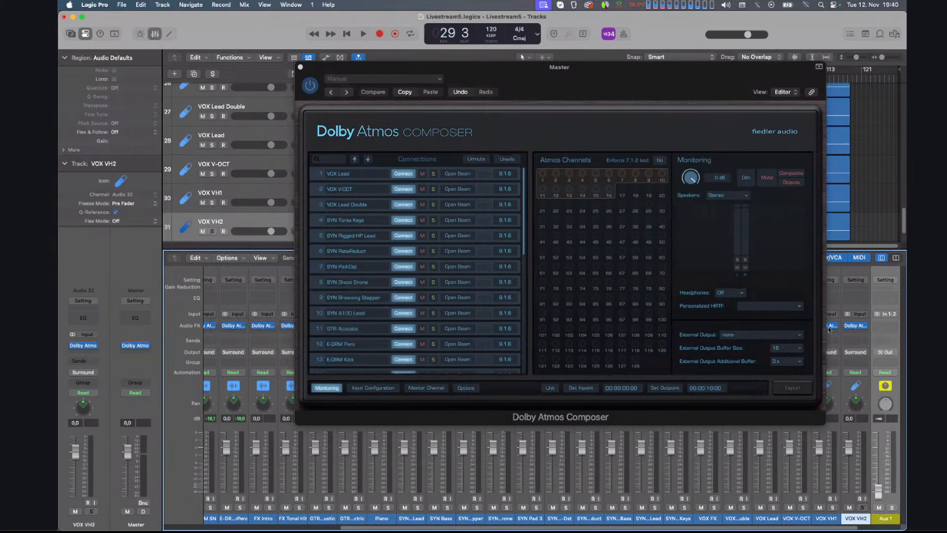
left_click(888, 353)
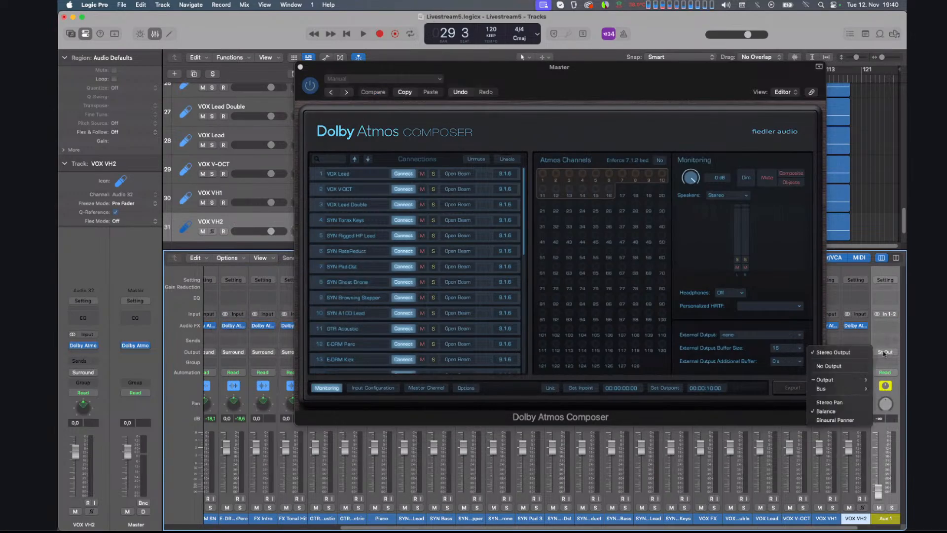
mouse_move(841, 380)
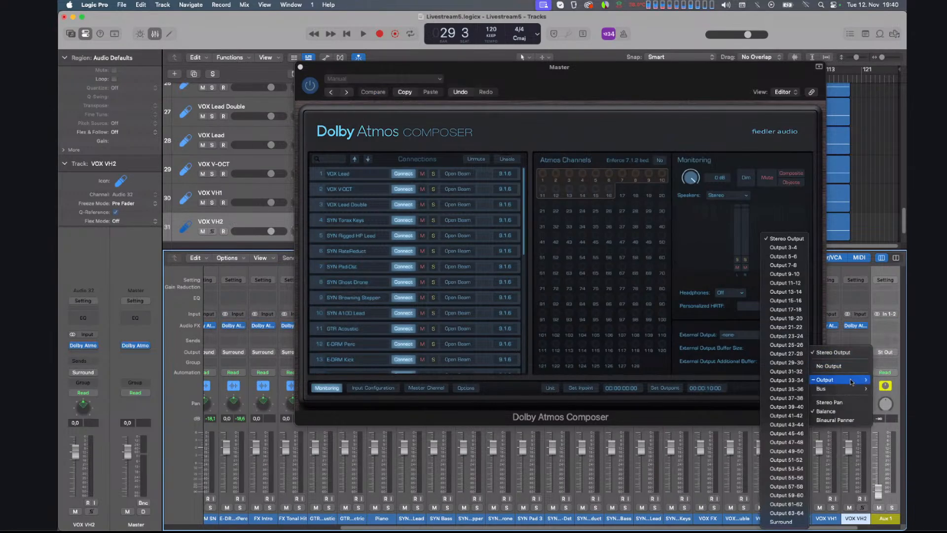
left_click(801, 522)
left_click(887, 313)
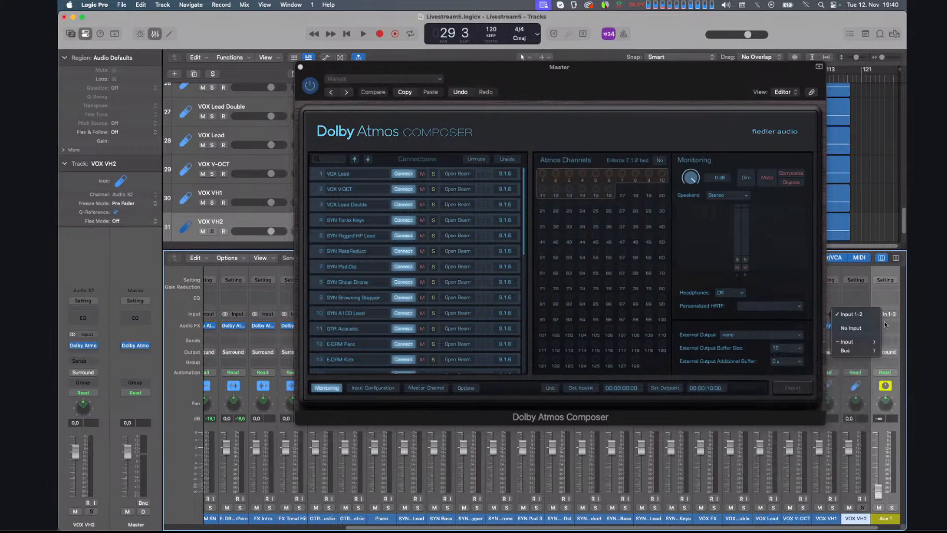
mouse_move(849, 353)
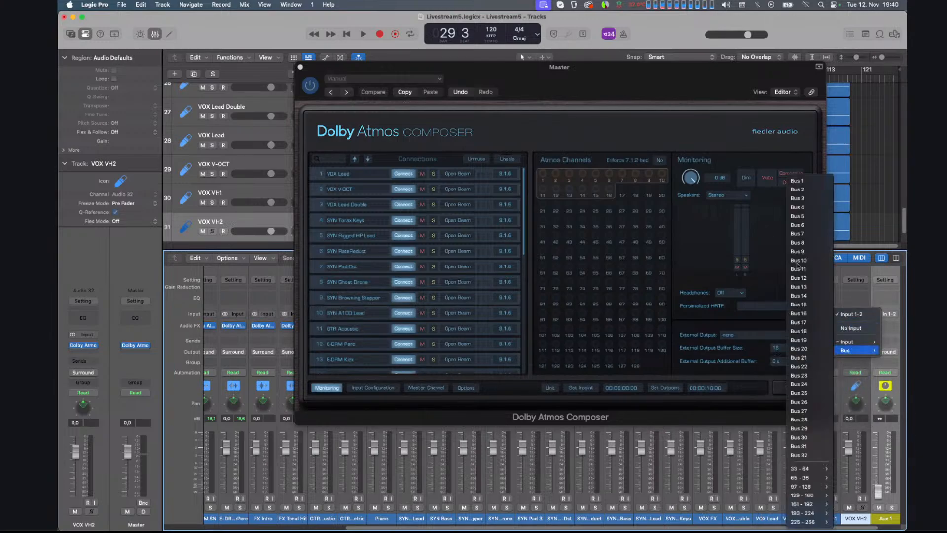
left_click(797, 180)
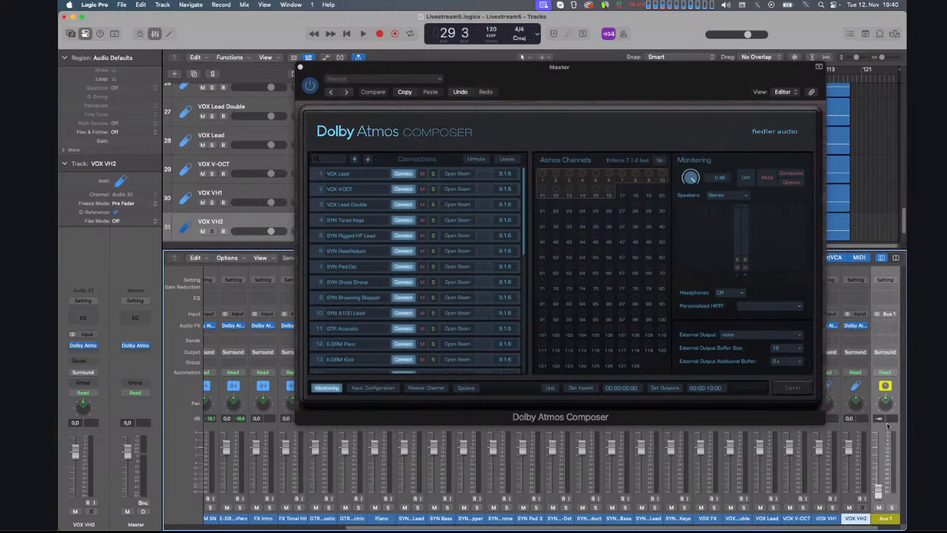
Insert the Dolby Atmos Beam plug-in on the Aux 1 channel strip.
left_click(877, 316)
left_click(879, 350)
left_click(877, 326)
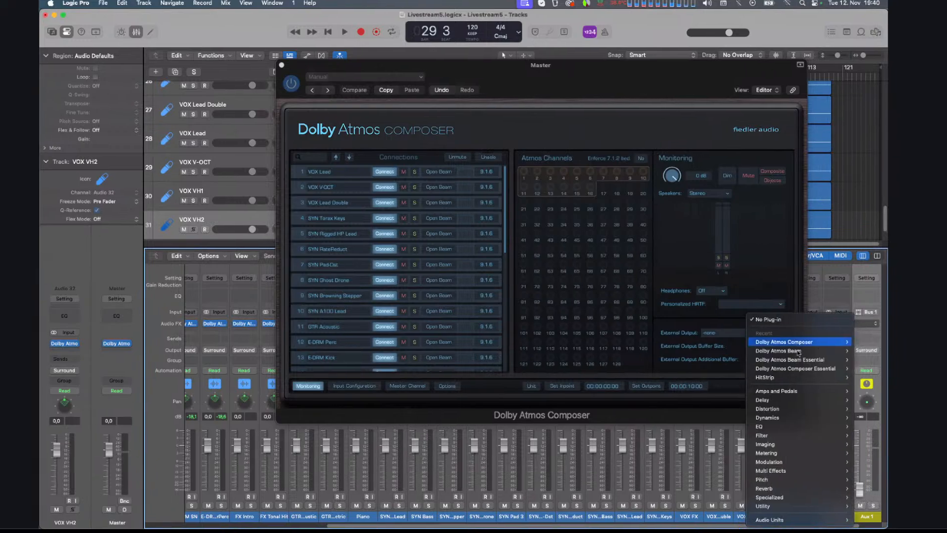
mouse_move(817, 353)
left_click(721, 353)
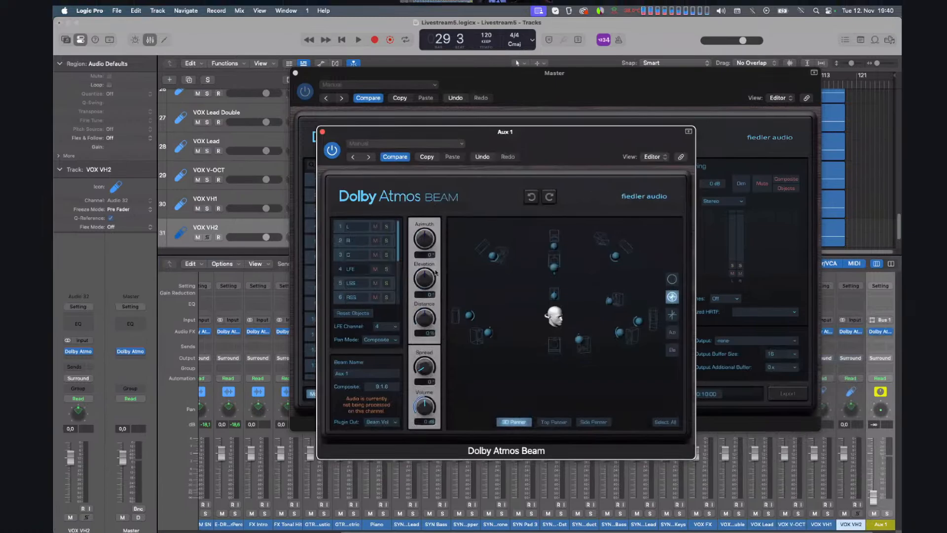
Try rotating all the selected Beam objects together around the listener in Aux 1's 3D panner, and undo the rotation.
left_click_drag(521, 303, 391, 282)
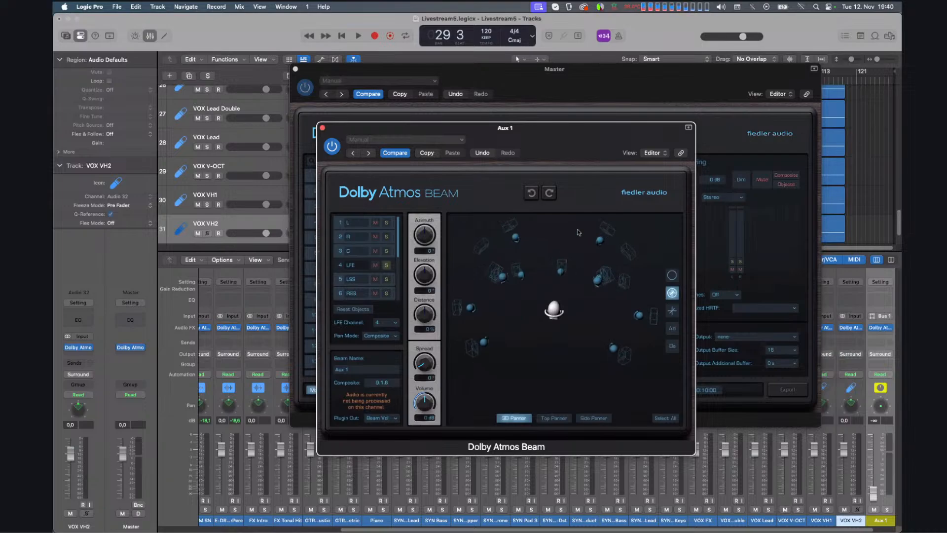
left_click_drag(572, 343, 555, 356)
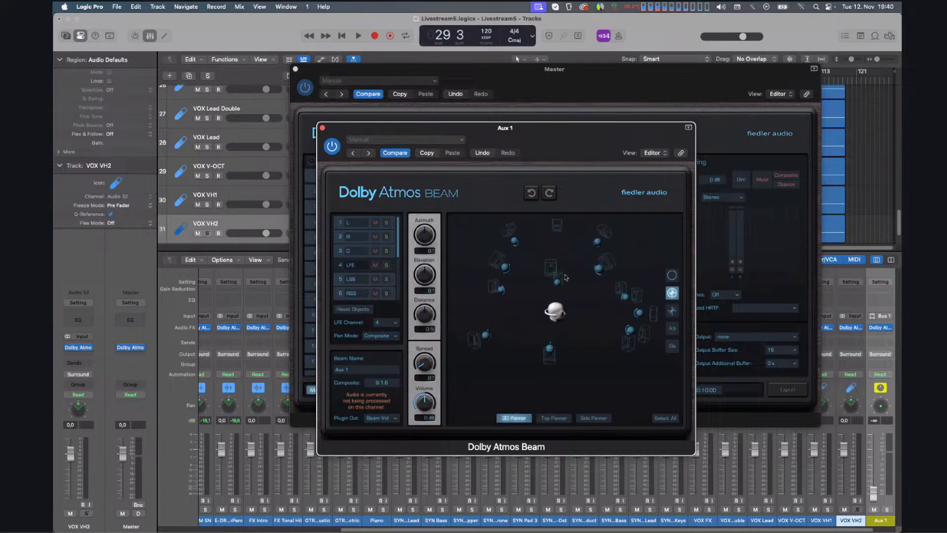
left_click_drag(463, 223, 653, 367)
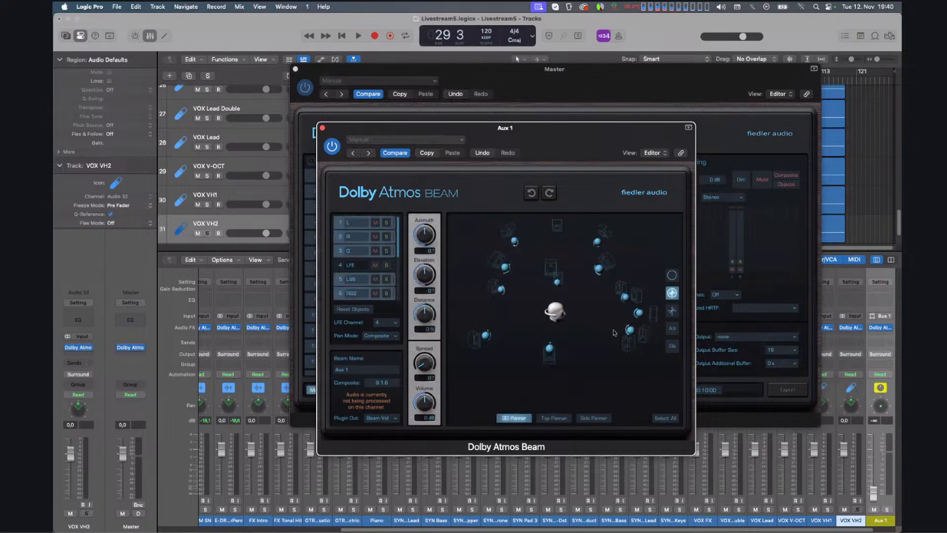
left_click(672, 275)
left_click_drag(551, 350, 675, 369)
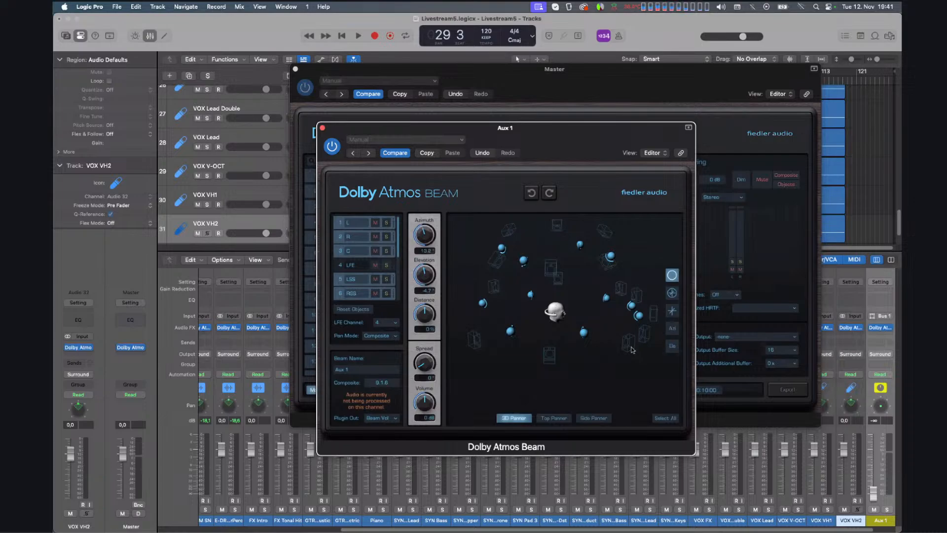
left_click(530, 192)
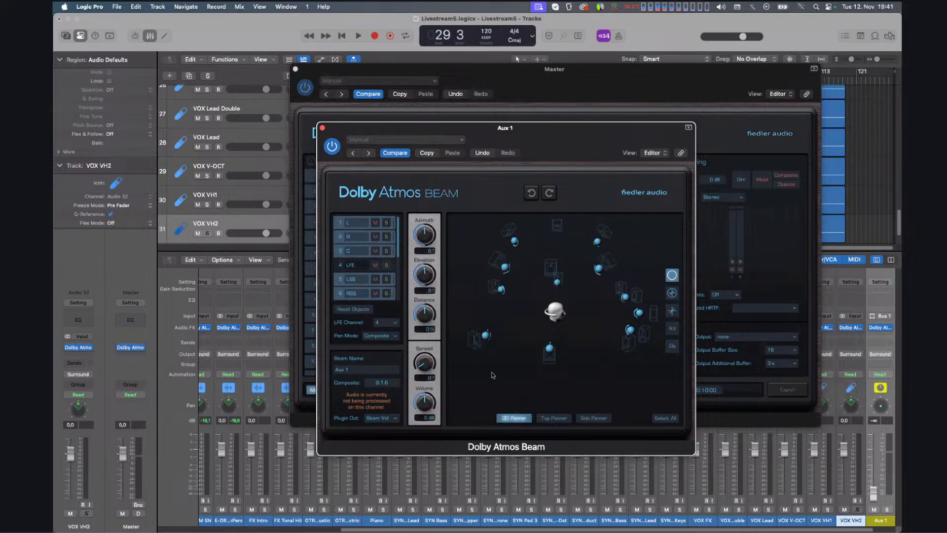
left_click_drag(560, 369, 538, 368)
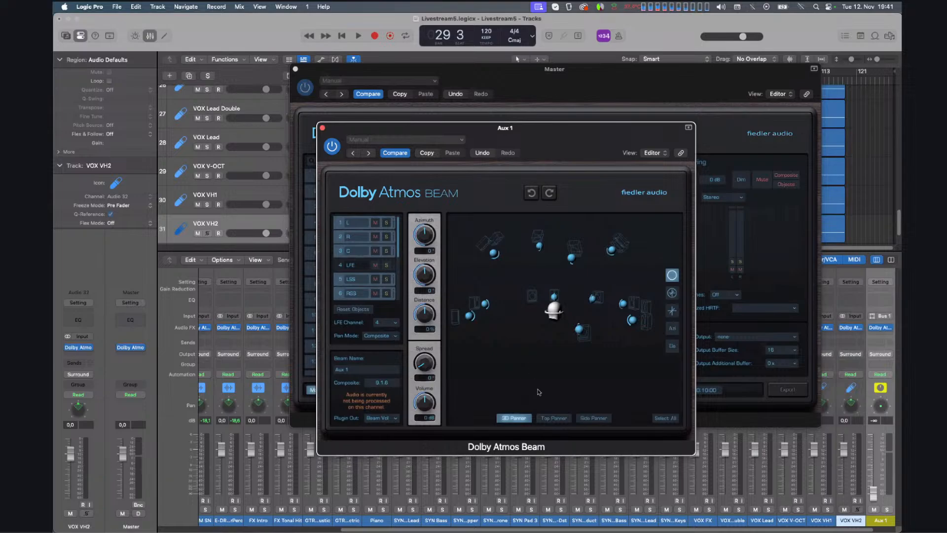
Try shifting the pan position in Aux 1's Surround Balancer, return it to the center and close the balancer.
double_click(884, 409)
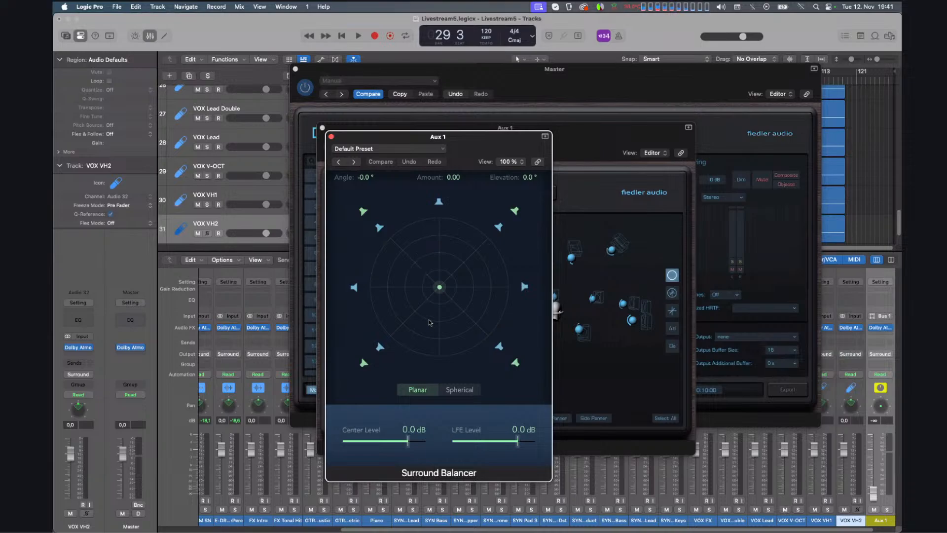
mouse_move(439, 287)
left_mouse_down()
mouse_move(473, 295)
mouse_move(463, 240)
mouse_move(456, 361)
mouse_move(445, 290)
mouse_move(410, 234)
mouse_move(433, 313)
mouse_move(506, 289)
mouse_move(400, 274)
mouse_move(438, 292)
left_mouse_up()
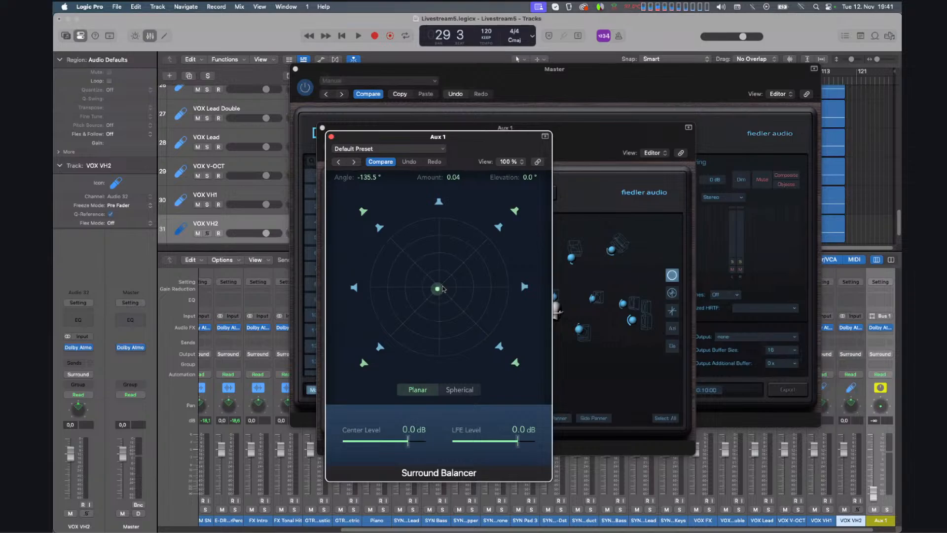
left_click_drag(440, 294, 439, 287)
left_click(332, 137)
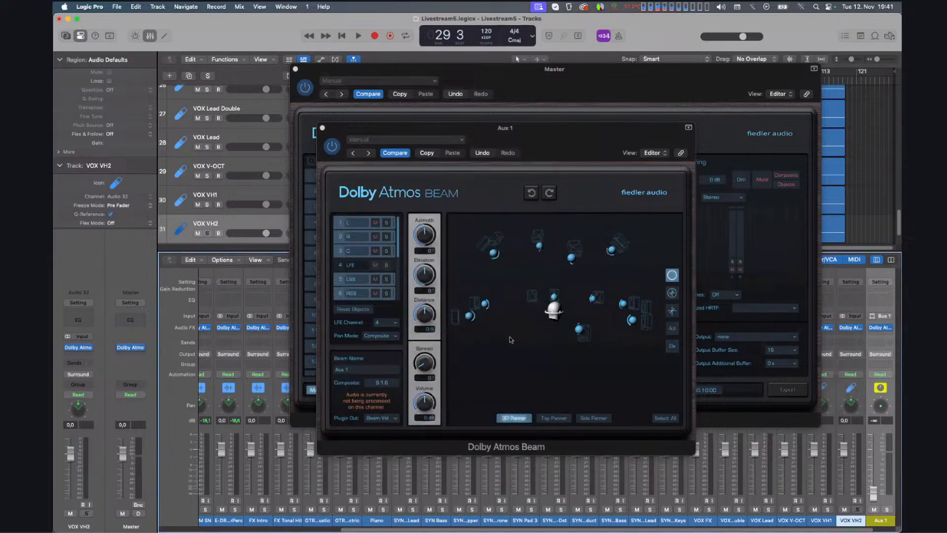
Move Aux 1's Beam window beside Composer, review its composite formats and set its pan mode to Objects.
left_click_drag(590, 135, 442, 105)
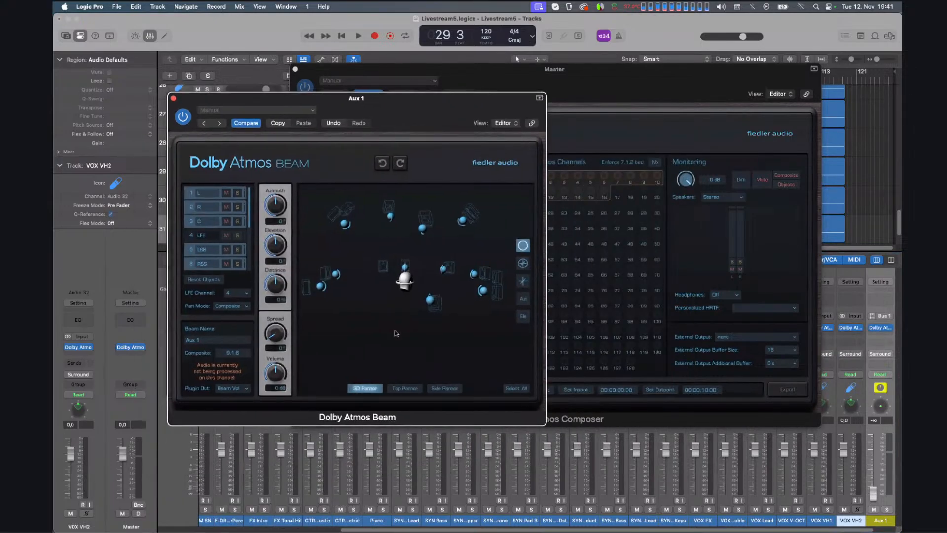
left_click_drag(395, 332, 339, 382)
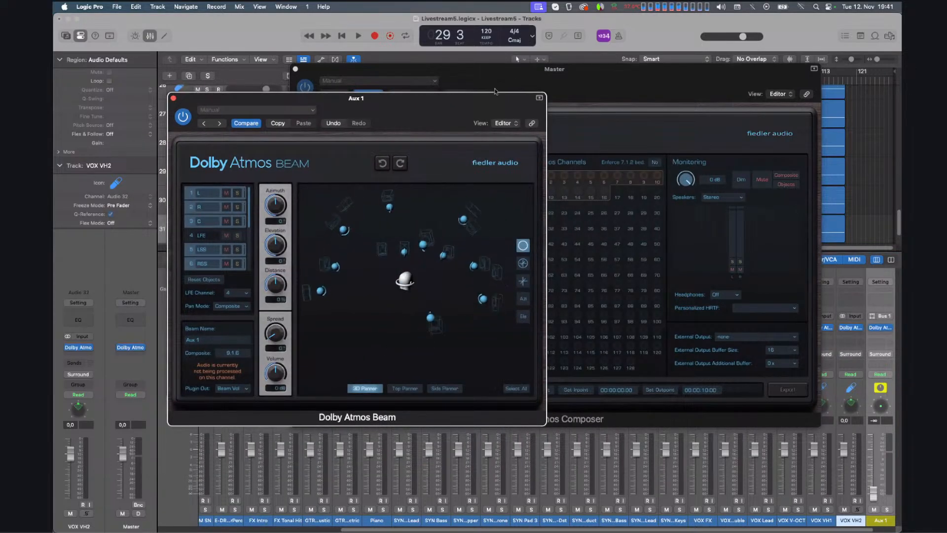
left_click_drag(495, 101, 155, 89)
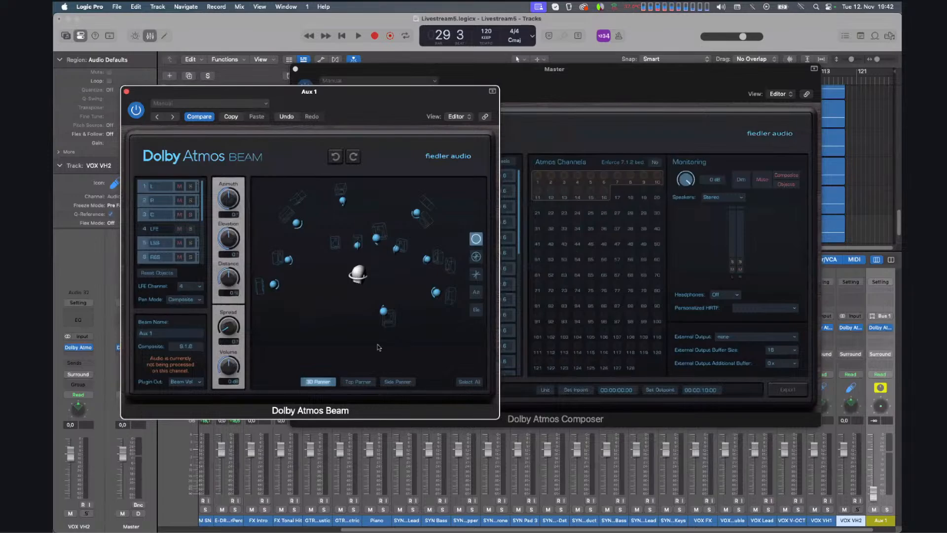
left_click(187, 346)
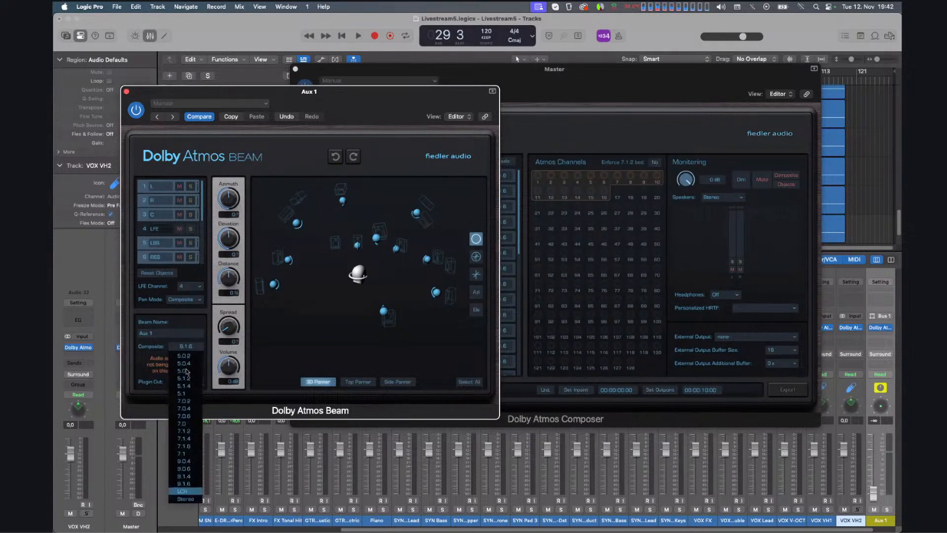
left_click(179, 300)
left_click(180, 300)
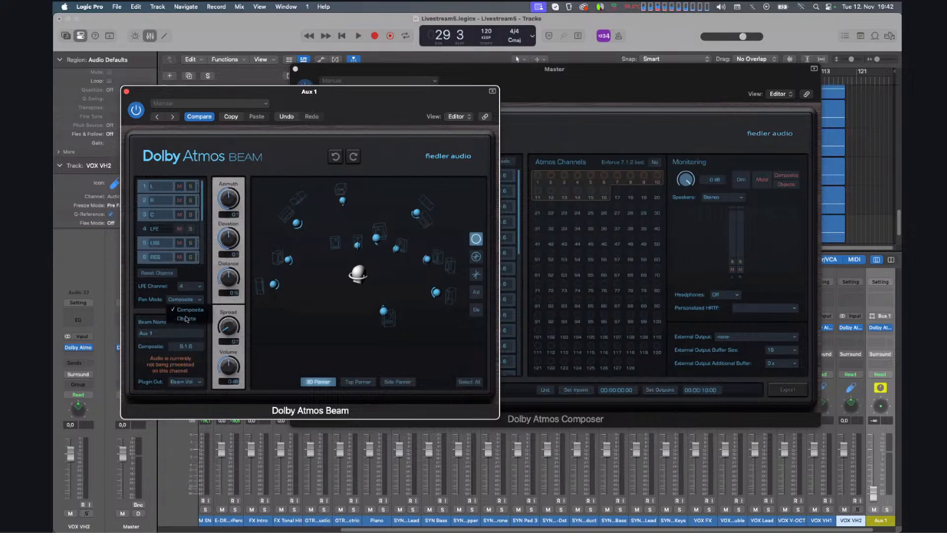
left_click(185, 318)
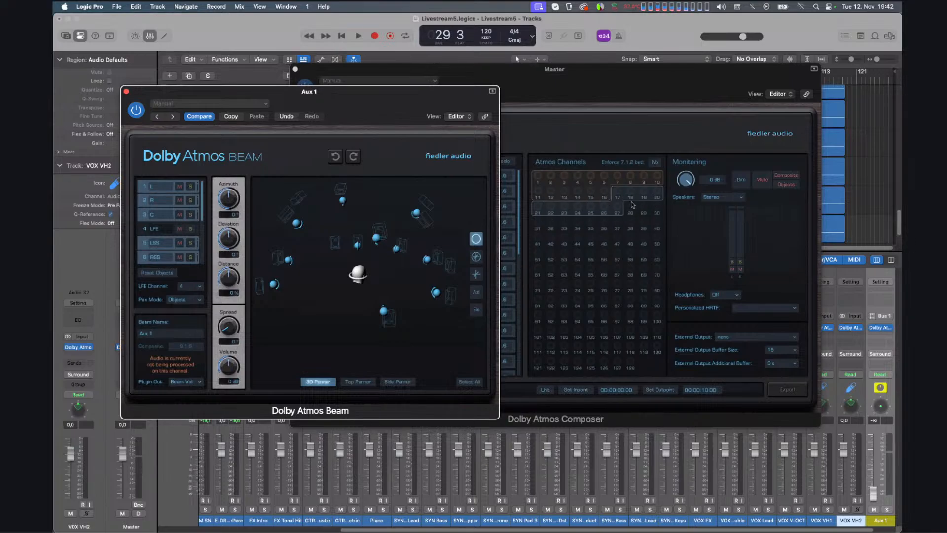
Reopen Aux 1's Beam over the Composer window and examine its objects in the 3D panner from several angles.
left_click(127, 92)
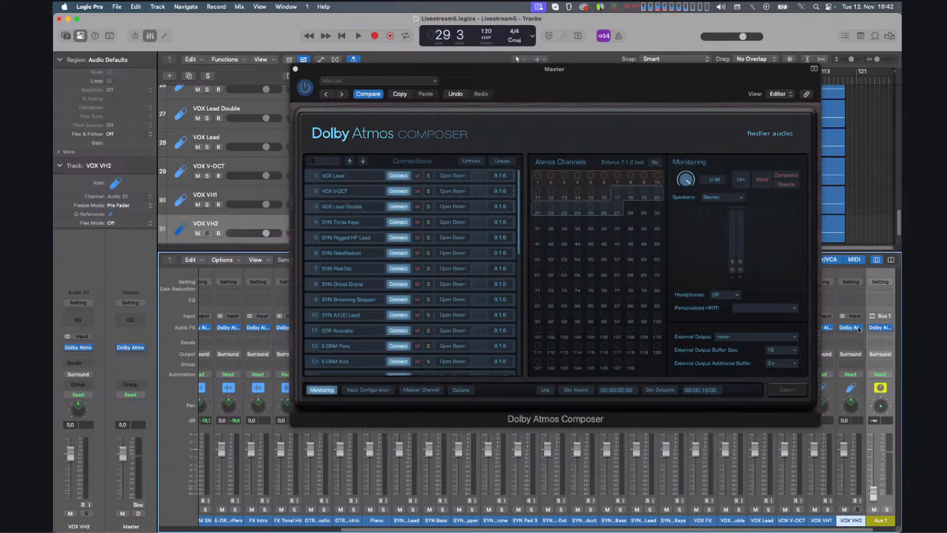
left_click(880, 327)
left_click_drag(363, 96, 517, 82)
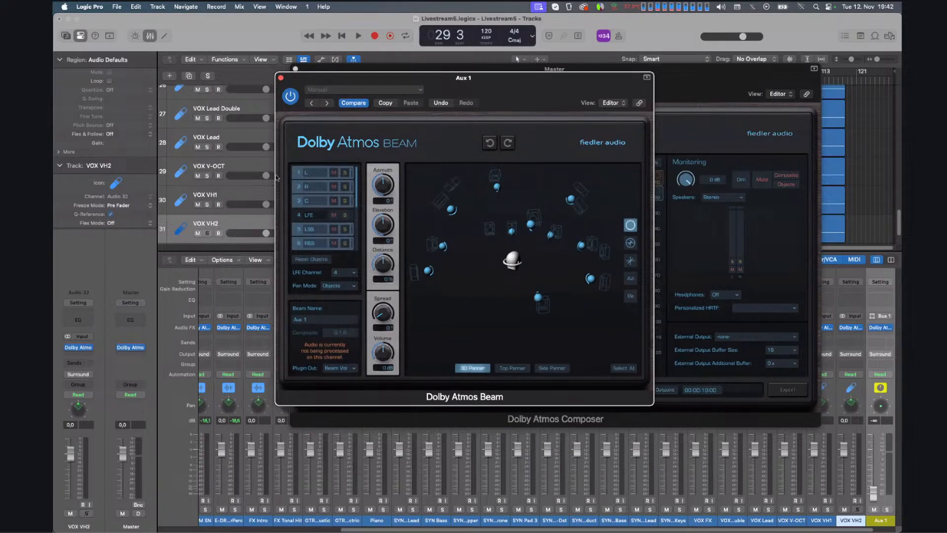
left_click_drag(417, 79, 494, 77)
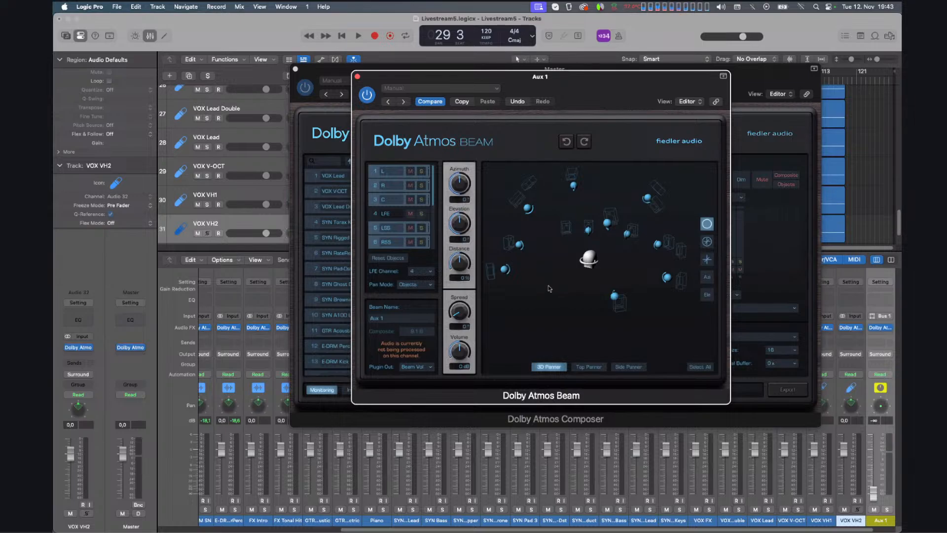
mouse_move(647, 300)
left_mouse_down()
mouse_move(633, 312)
mouse_move(676, 263)
mouse_move(632, 294)
left_mouse_up()
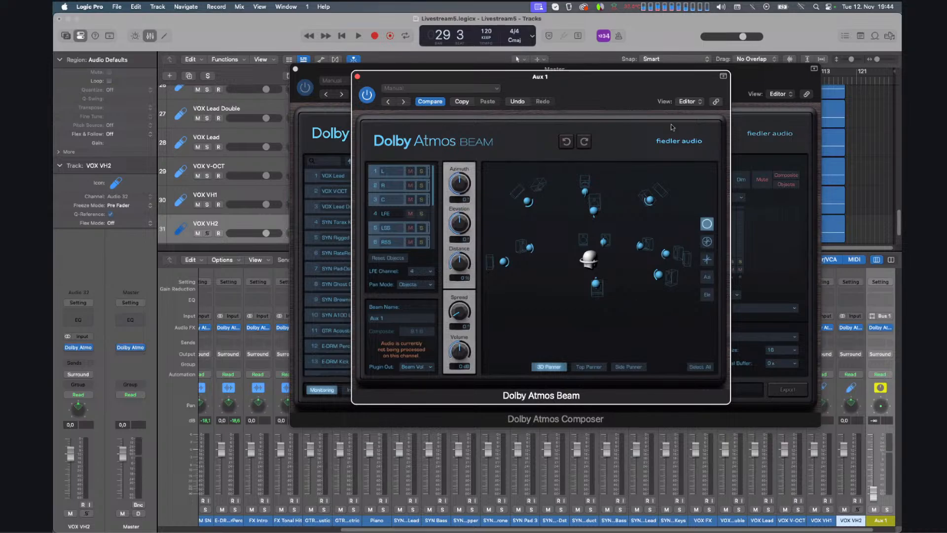
left_click_drag(648, 254, 624, 276)
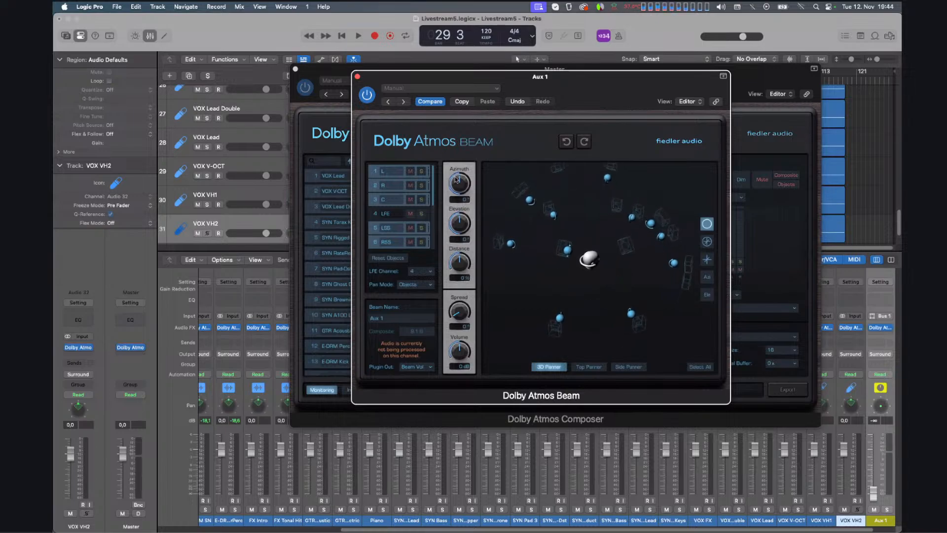
Try changing the azimuth and elevation of all selected objects together in Aux 1's Beam, and undo both changes.
left_click_drag(469, 190, 469, 160)
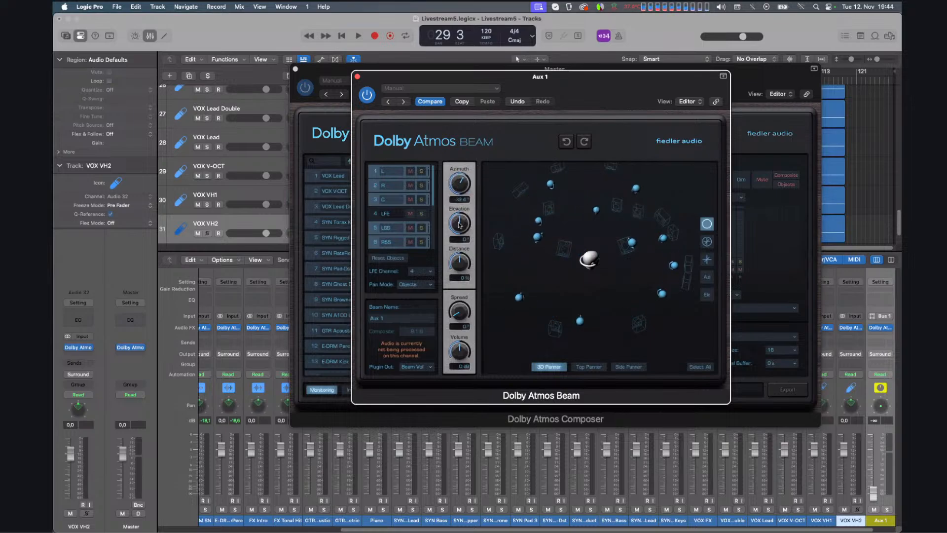
left_click_drag(459, 222, 506, 318)
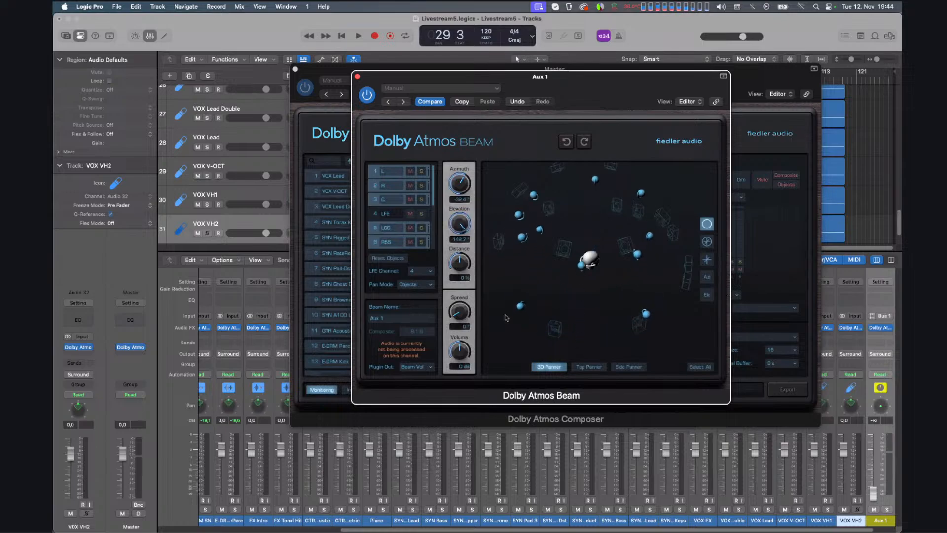
left_click(565, 143)
left_click(566, 142)
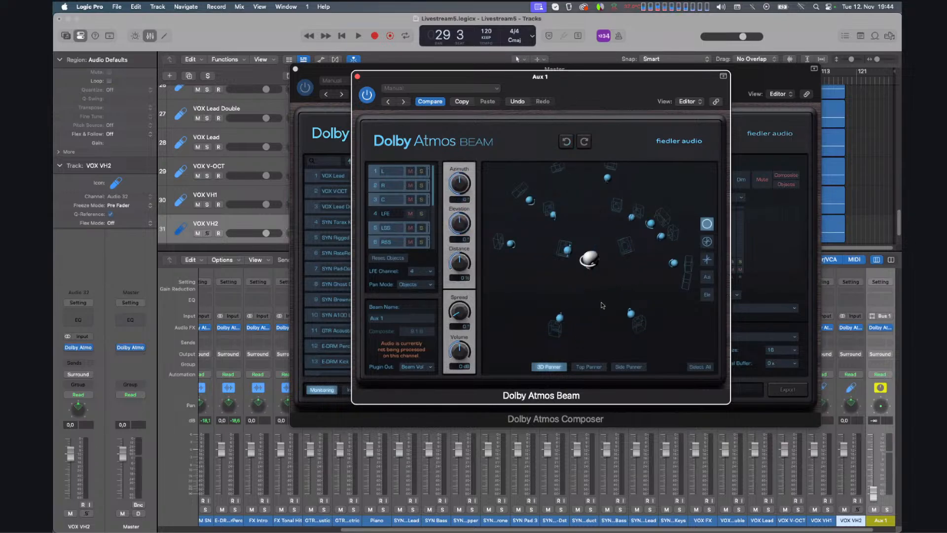
Close Aux 1's Beam after viewing its objects from another angle, reposition Composer and review its Personalized HRTF options.
left_click_drag(600, 299, 610, 312)
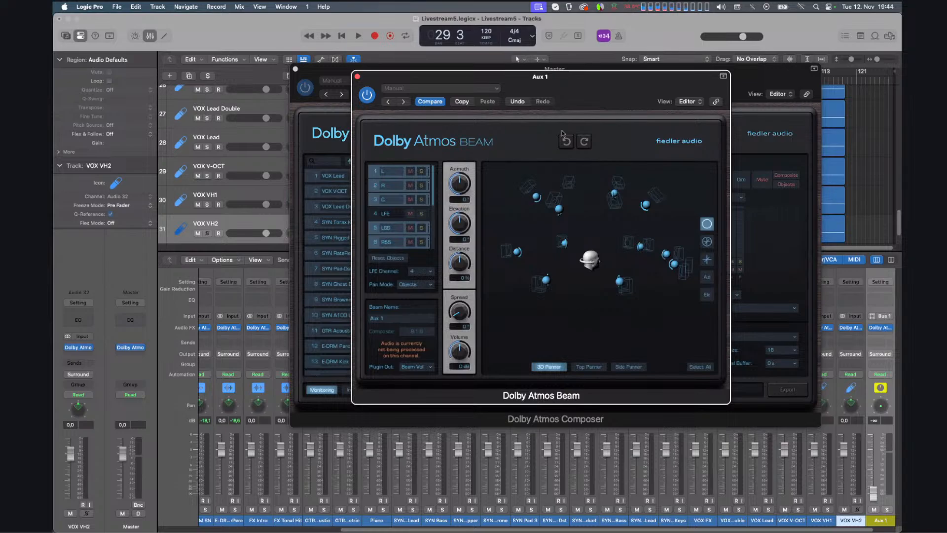
left_click(357, 77)
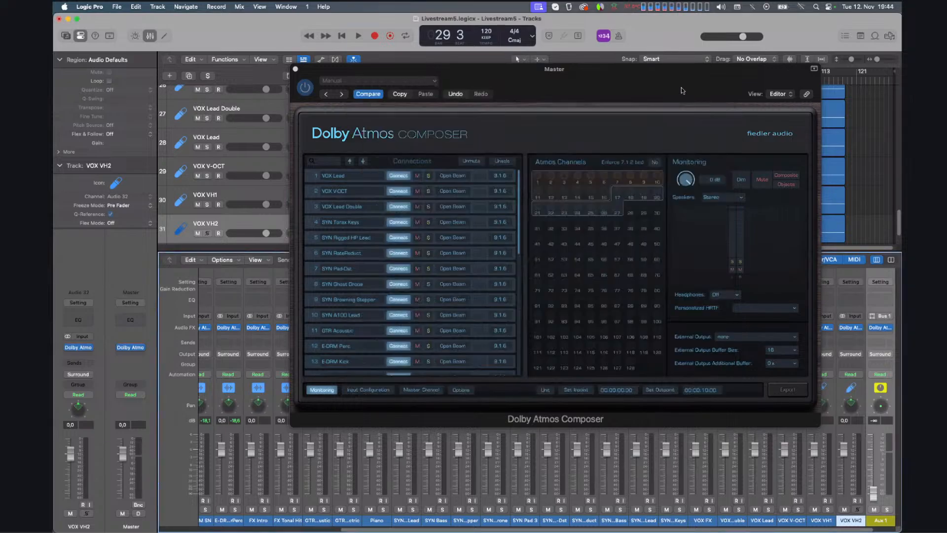
left_click_drag(681, 91, 616, 71)
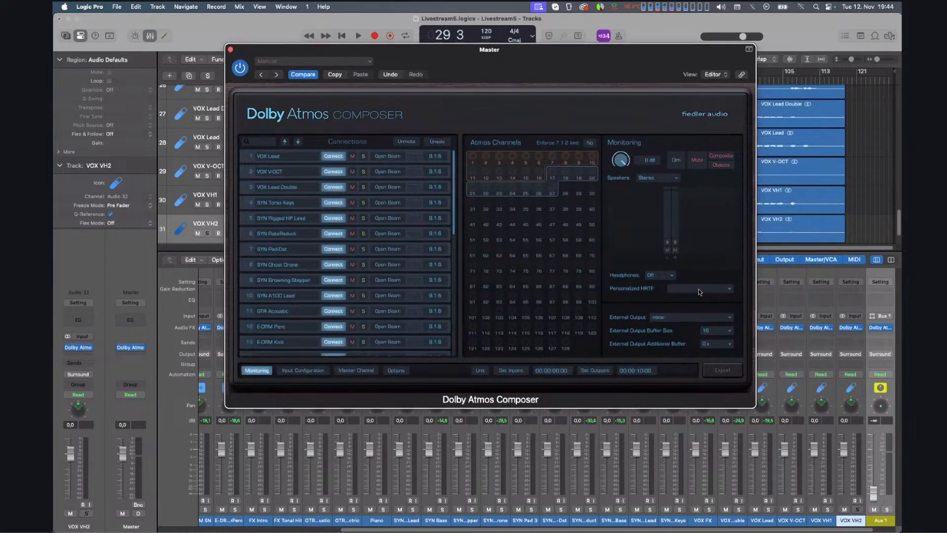
left_click(698, 289)
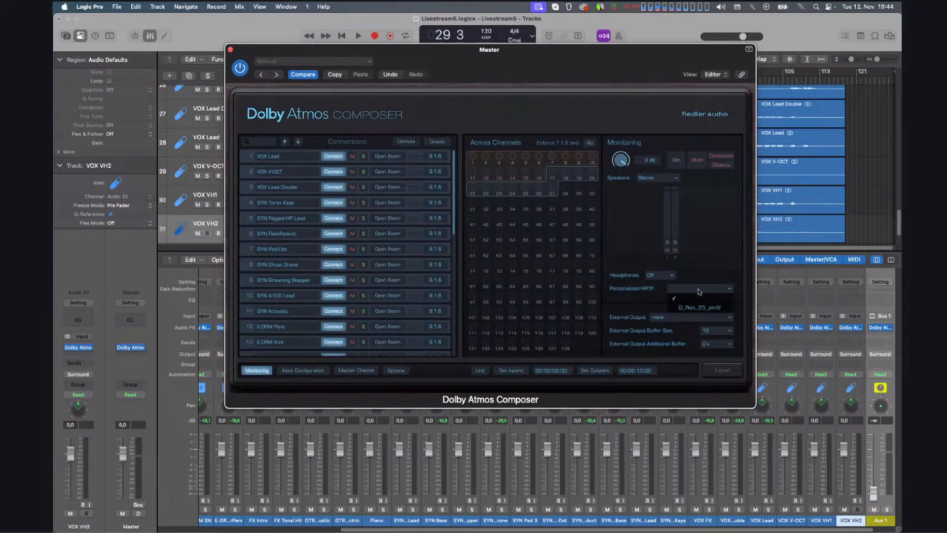
left_click(636, 301)
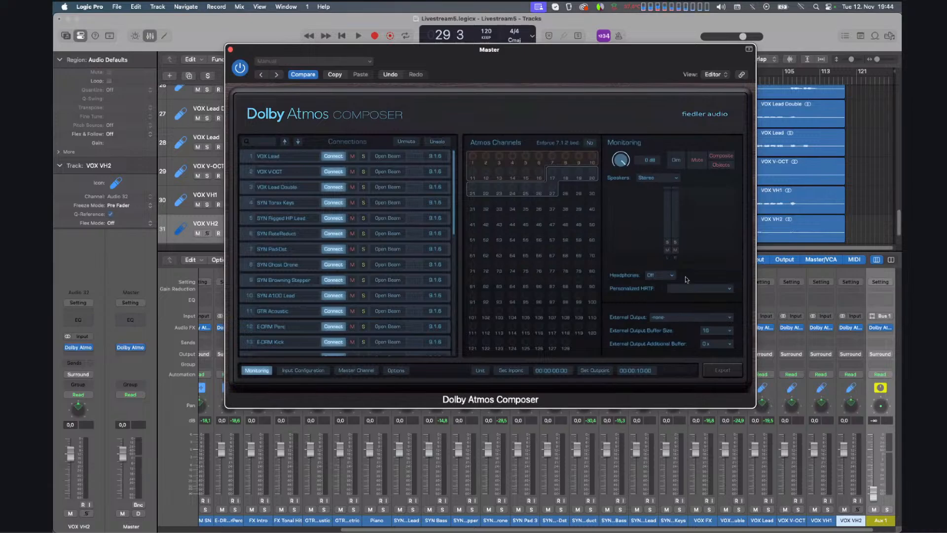
Try Composer's Binaural headphone monitoring with speakers off, review Personalized HRTF, and set headphones to Off and speakers to 7.1.4.
left_click(660, 179)
left_click(660, 190)
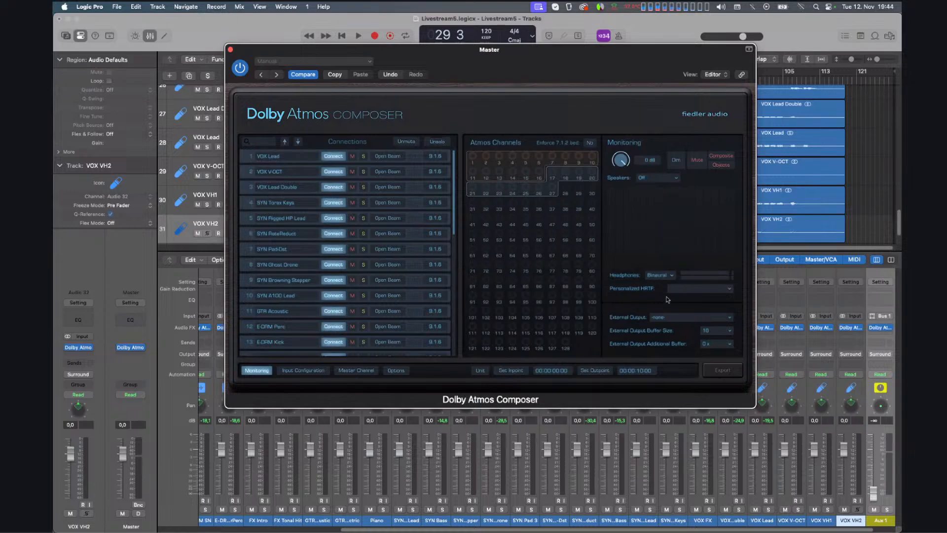
left_click(727, 288)
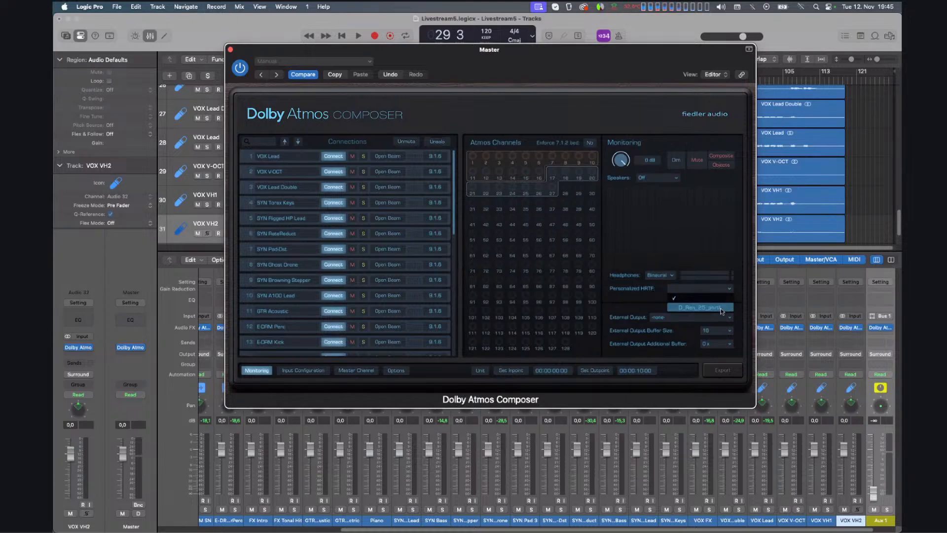
left_click(658, 303)
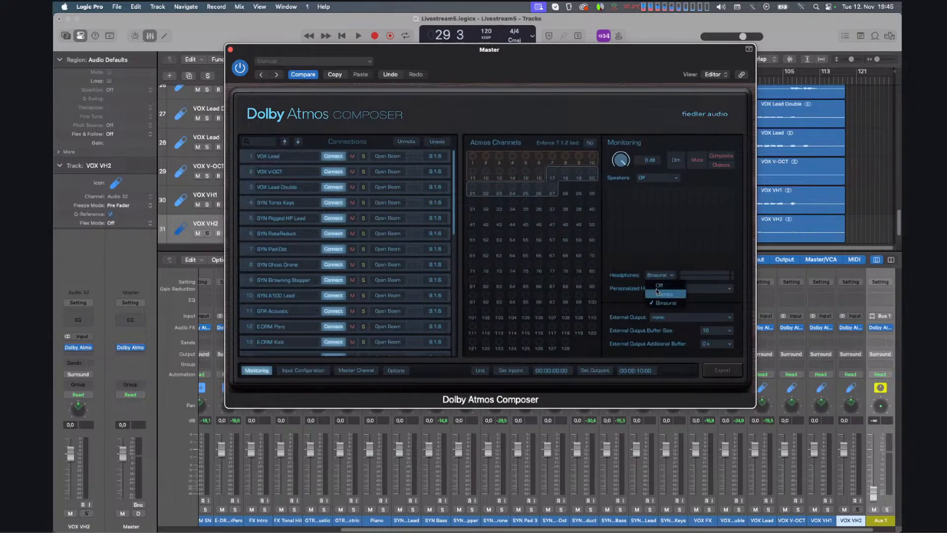
left_click(656, 286)
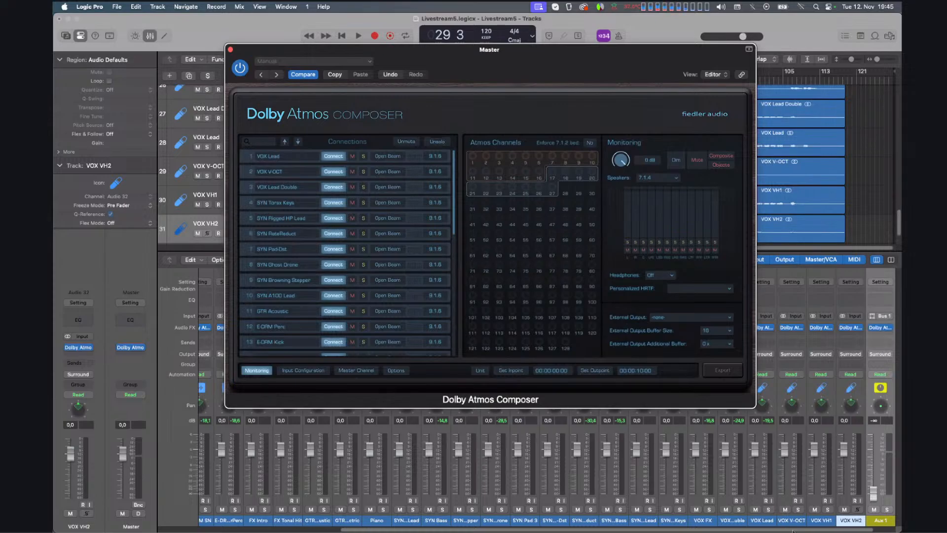
Insert the 7.1.4 version of Spatial Audio Monitoring after Composer on the Master channel.
left_click_drag(793, 531, 824, 530)
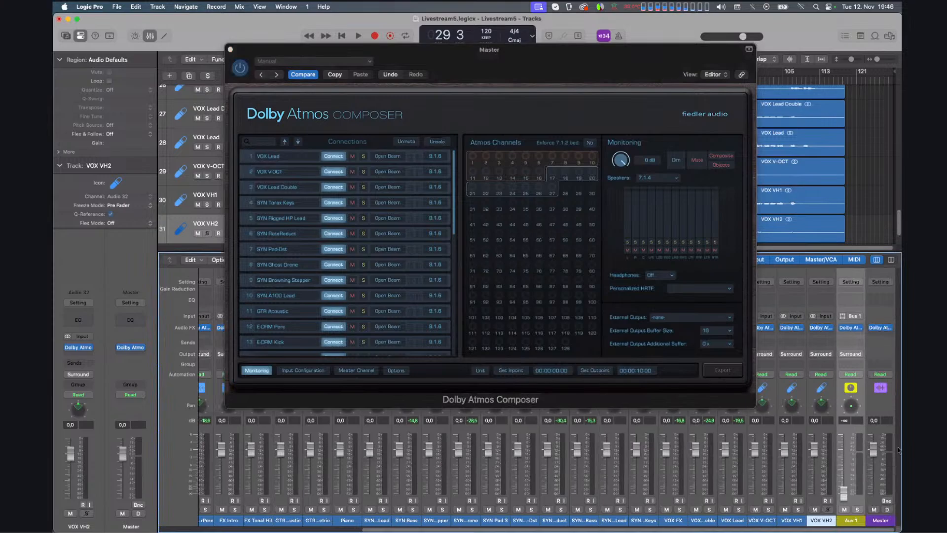
left_click(880, 330)
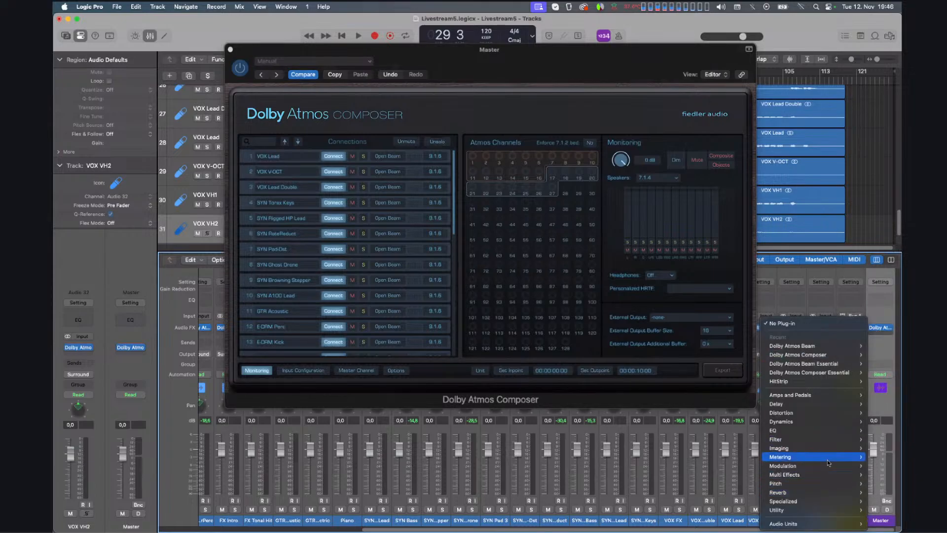
mouse_move(828, 448)
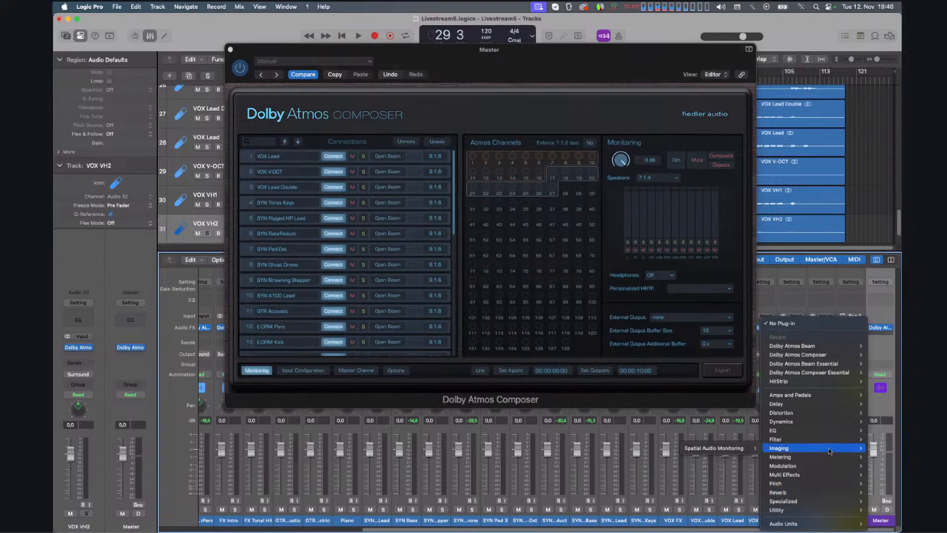
mouse_move(746, 449)
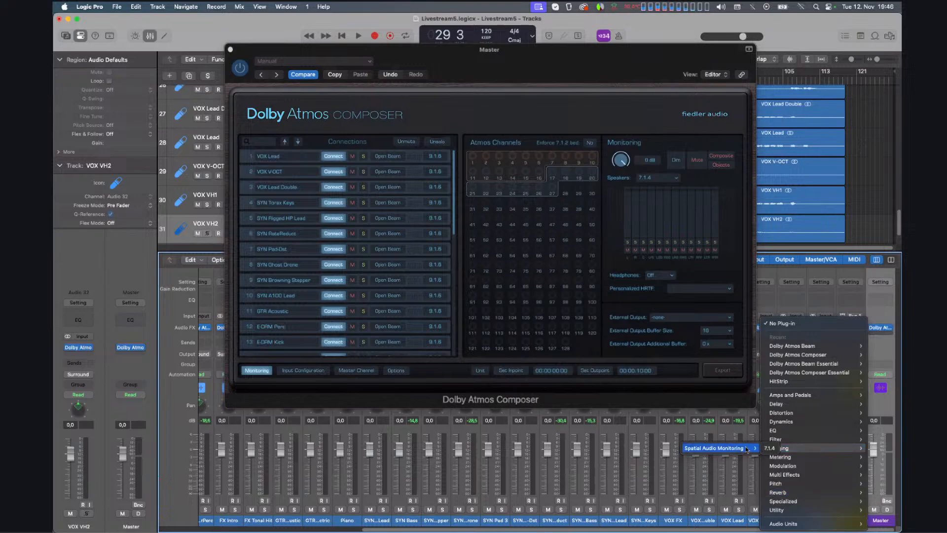
left_click(768, 448)
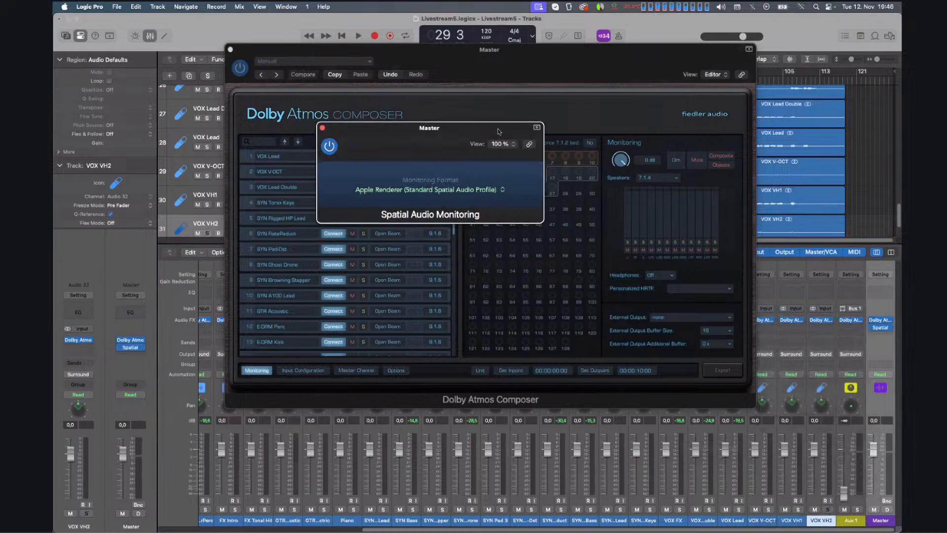
Review Spatial Audio Monitoring's formats, keep Apple Renderer (Standard Spatial Audio Profile) and close the plug-in.
left_click_drag(463, 134, 541, 236)
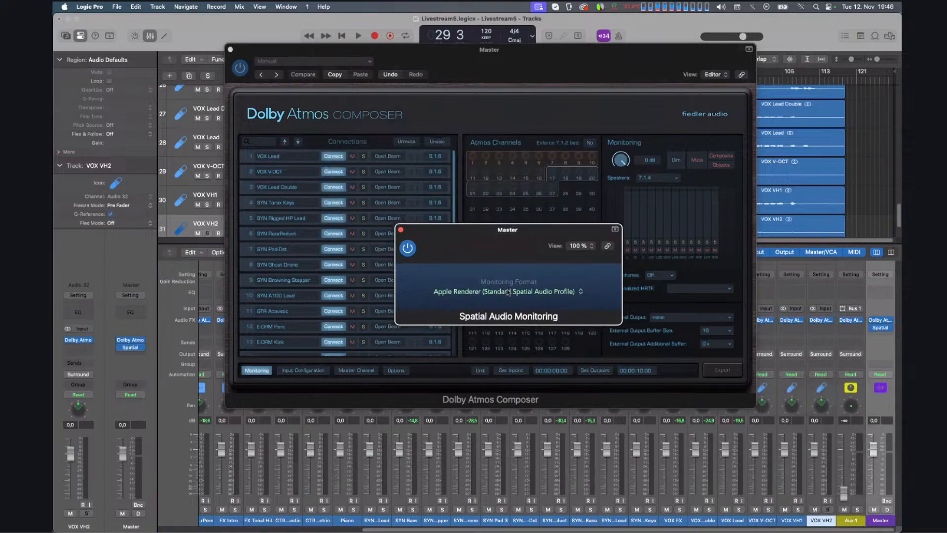
left_click(554, 291)
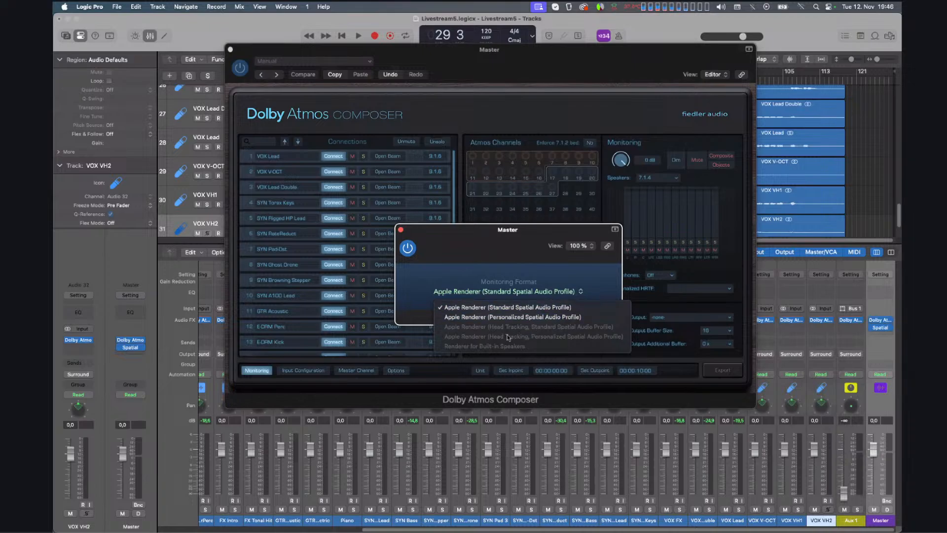
left_click(488, 309)
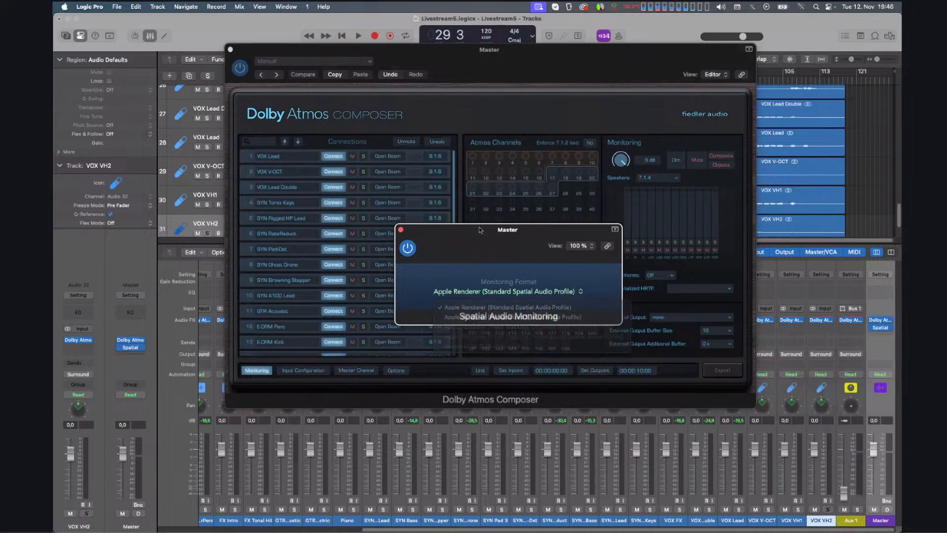
left_click_drag(496, 247, 374, 248)
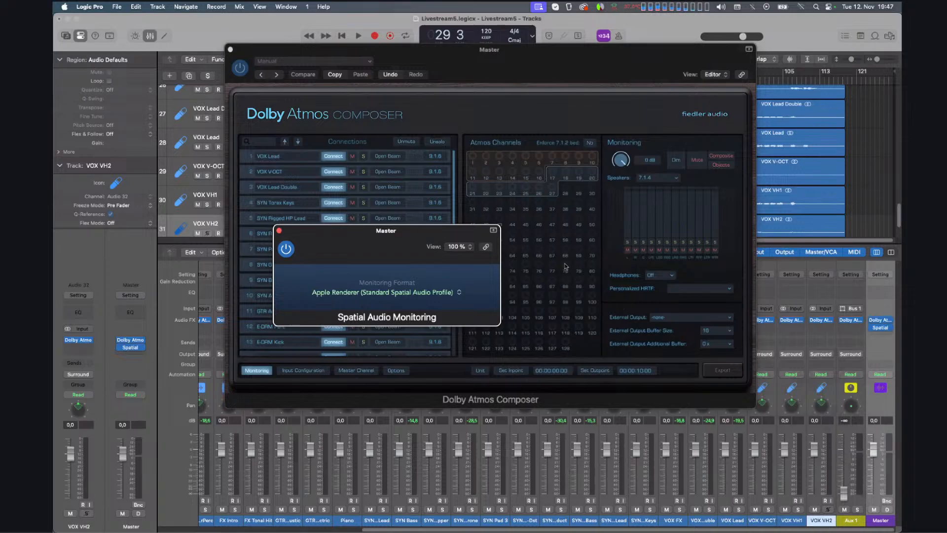
left_click(280, 231)
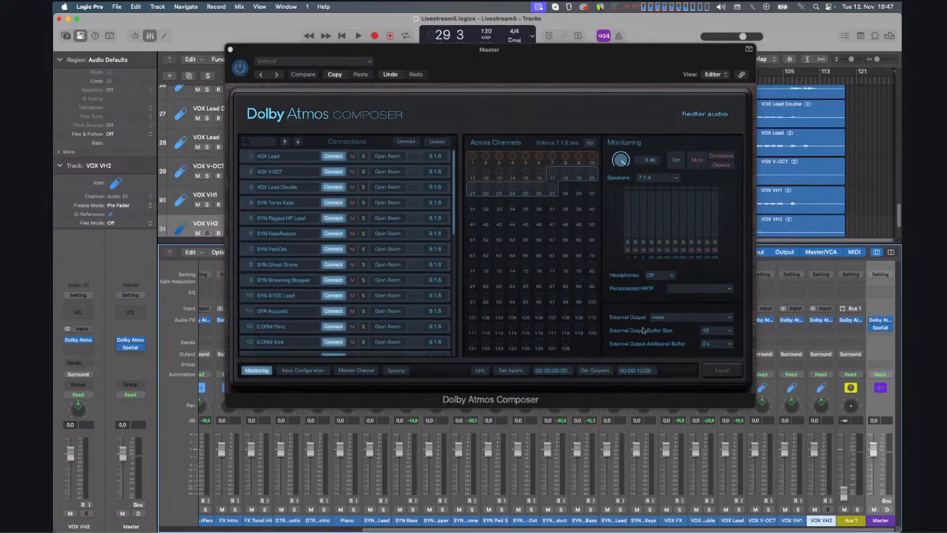
Set Composer's headphone monitoring to Binaural and move its window clear of the vocal and aux channels in the mixer.
left_click(673, 275)
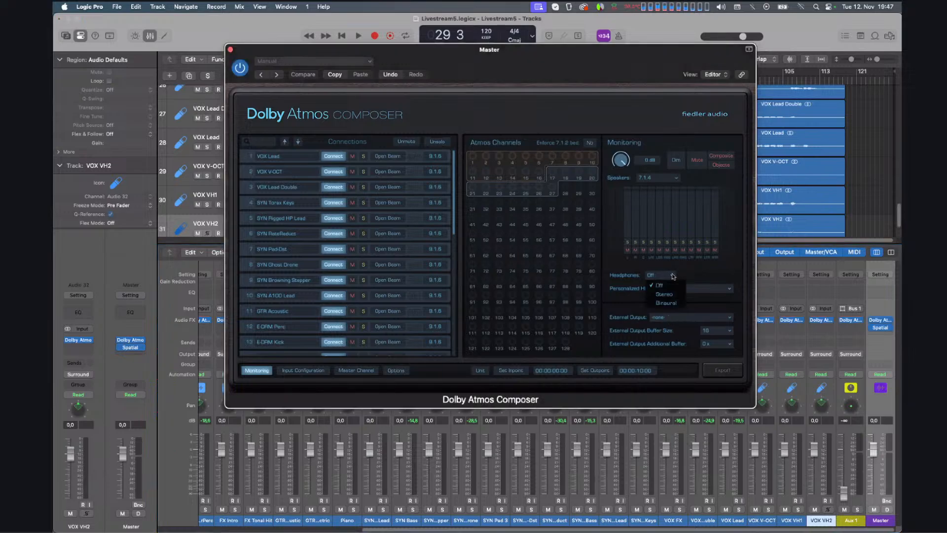
left_click(675, 304)
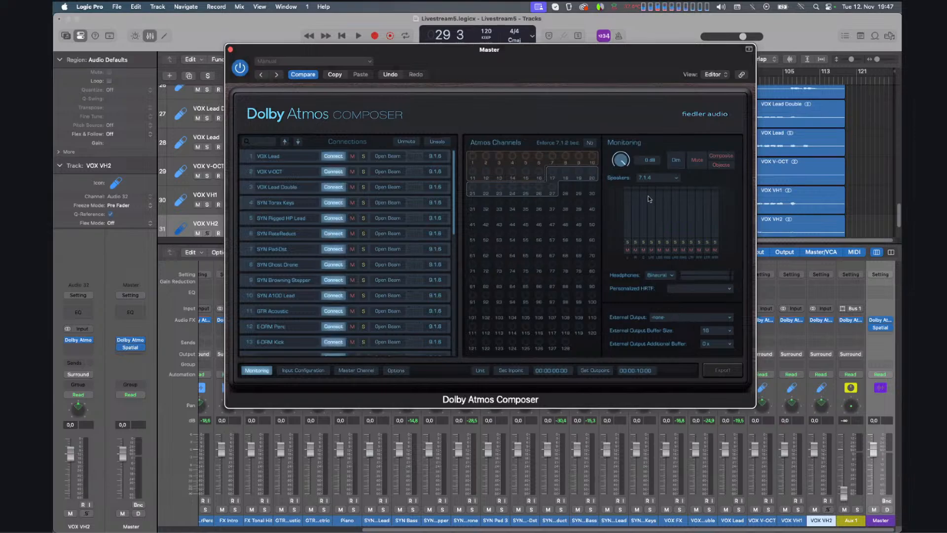
left_click(635, 242)
left_click_drag(545, 58, 422, 57)
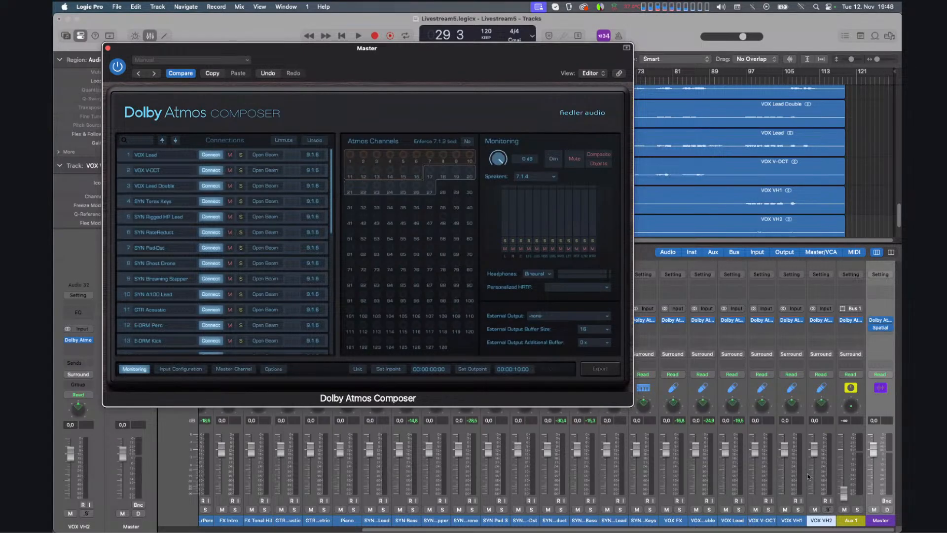
left_click_drag(843, 495, 843, 491)
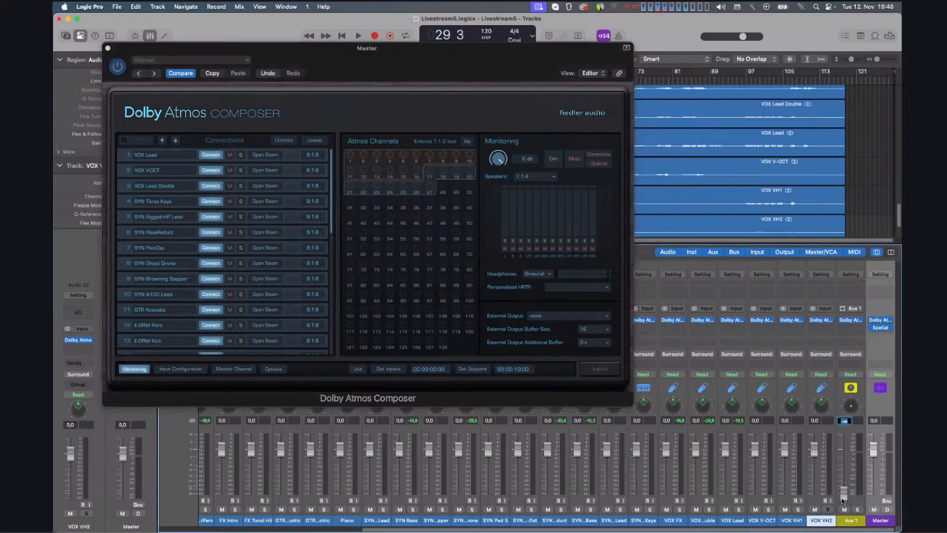
left_click_drag(545, 69, 549, 69)
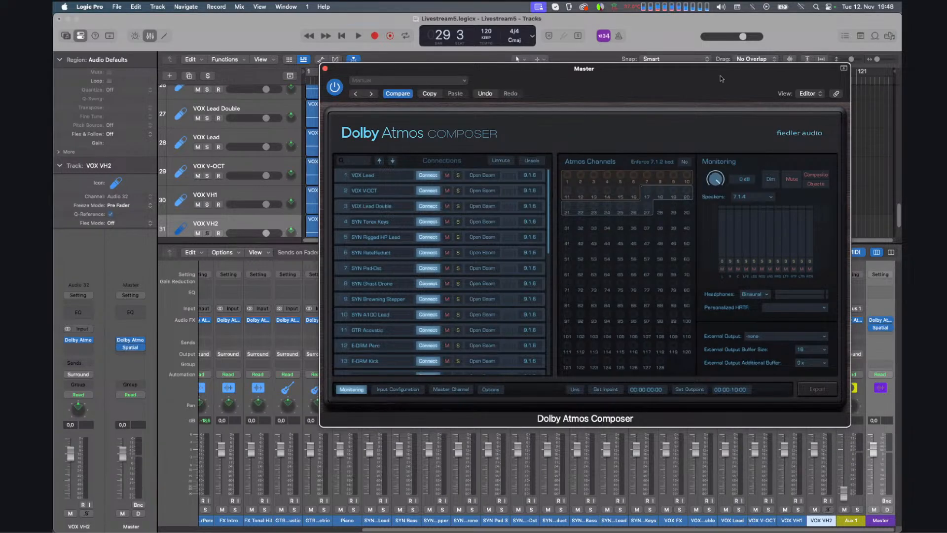
left_click_drag(556, 107, 347, 121)
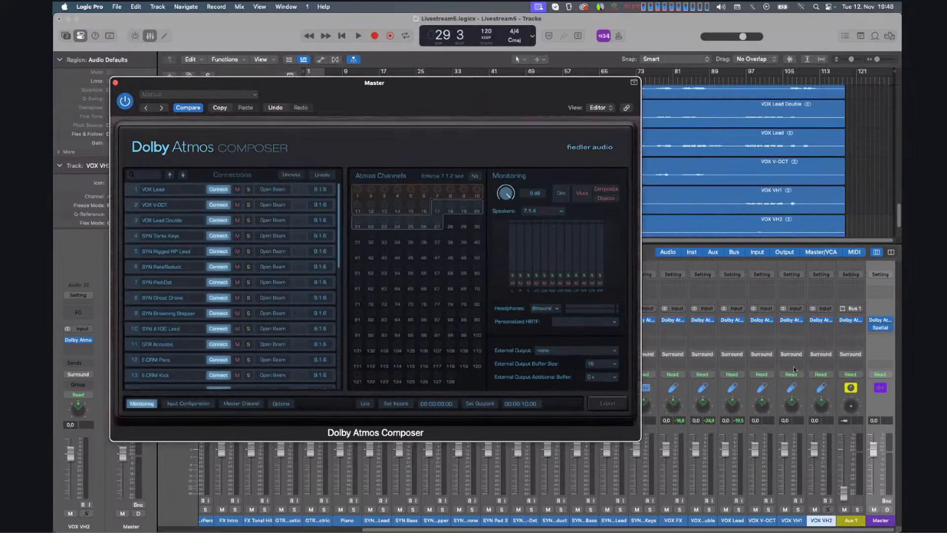
Add a send to Bus 2 on the VOX VH1 channel.
left_click(787, 342)
mouse_move(789, 356)
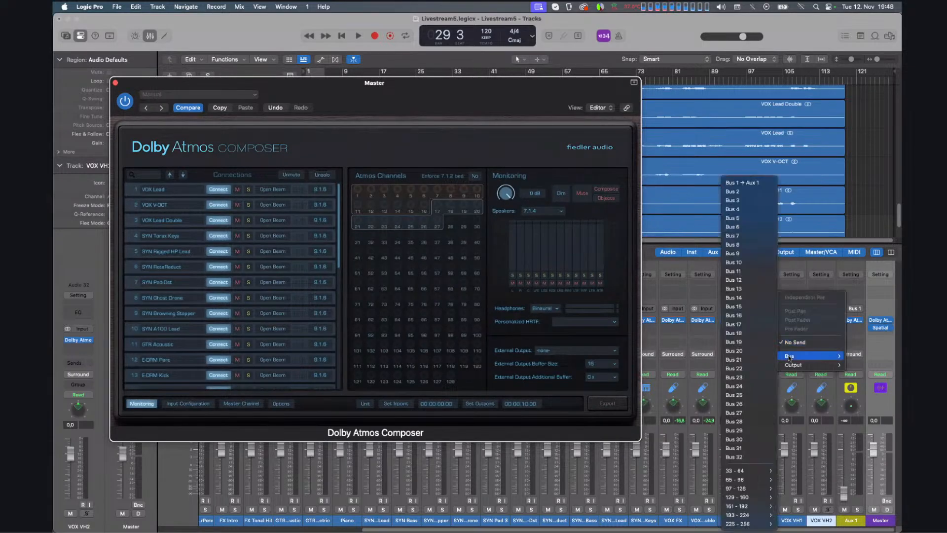
left_click(740, 191)
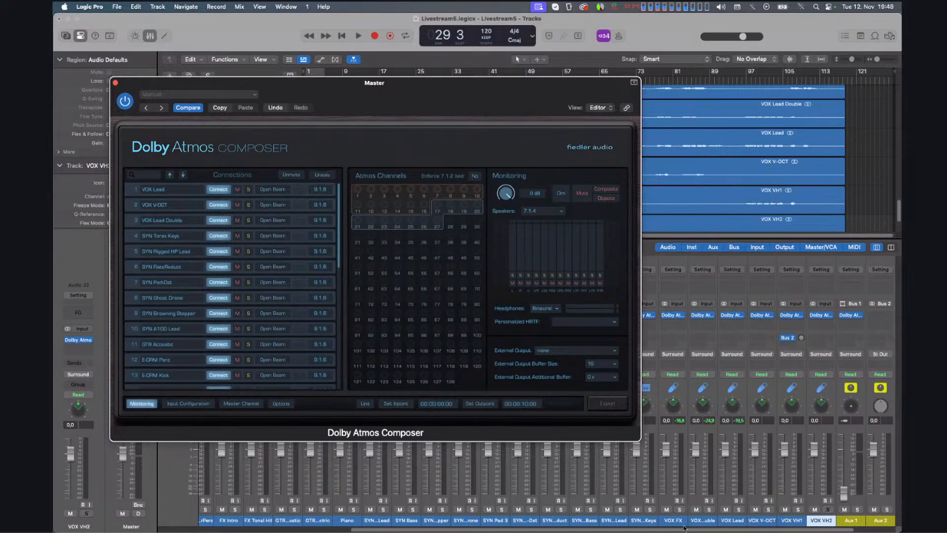
Insert Fiedler Audio's Spacelab Interstellar on the new Aux 2 channel.
left_click_drag(685, 530, 759, 531)
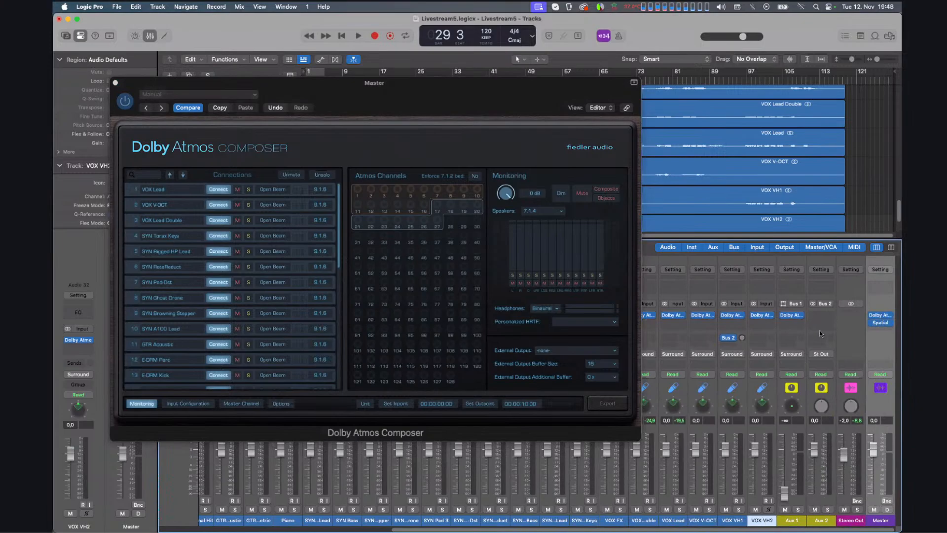
left_click(821, 317)
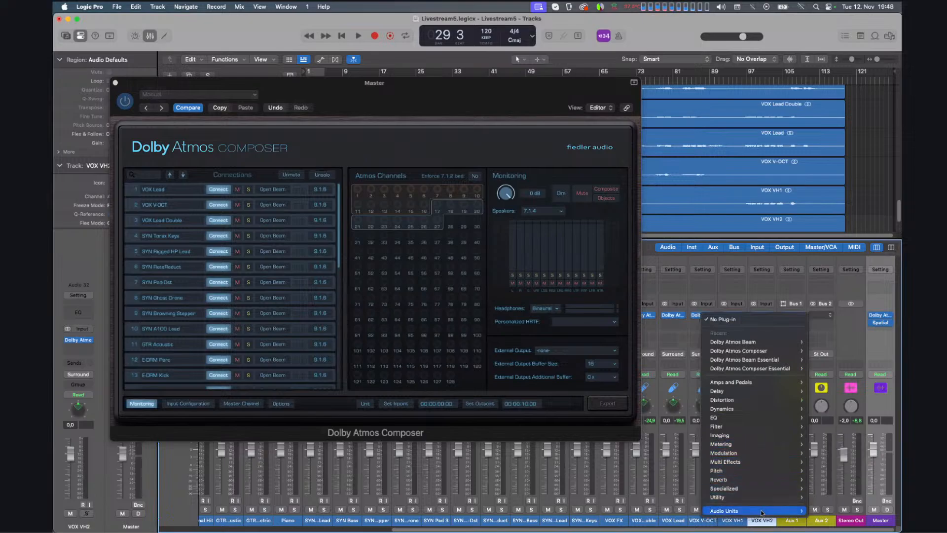
mouse_move(761, 512)
mouse_move(833, 444)
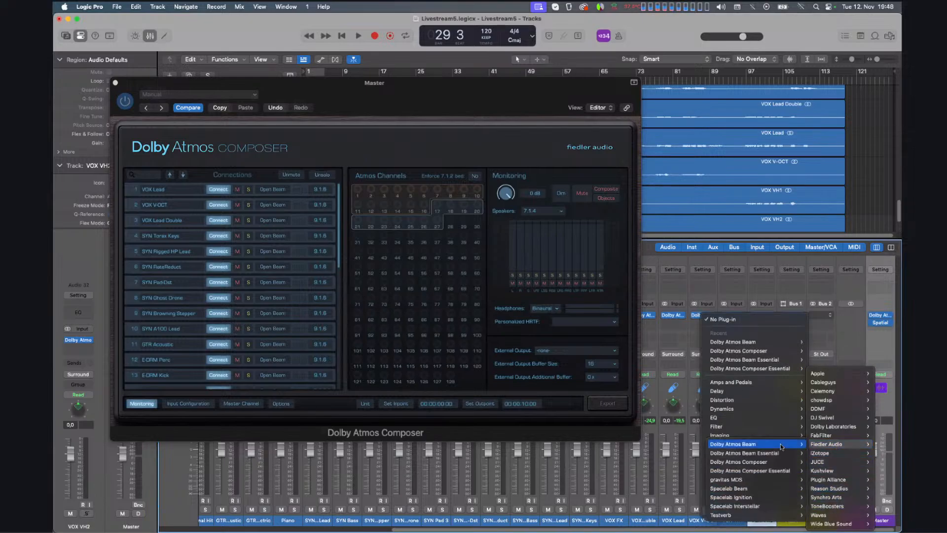
left_click(735, 506)
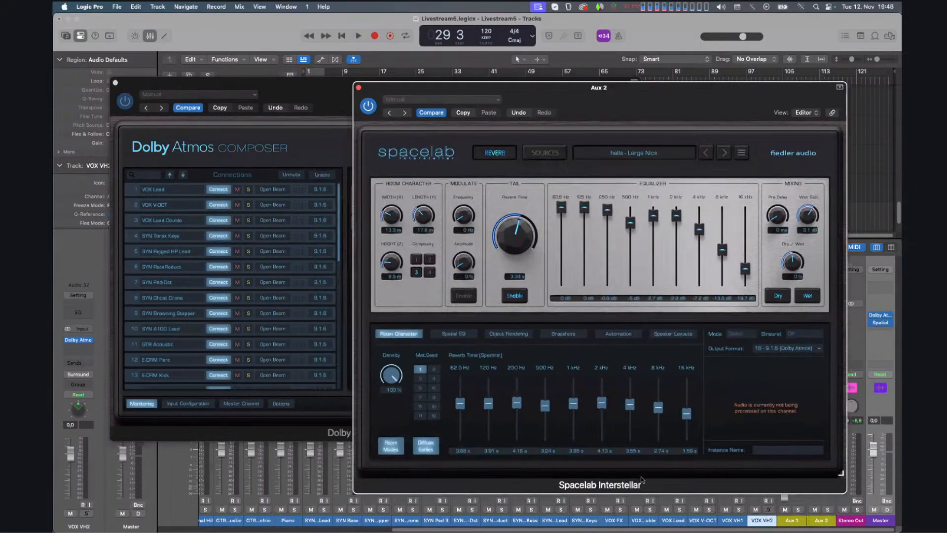
Check the new Spacelab entry at the end of Composer's connections list against the Spacelab plug-in on Aux 2.
left_click(311, 90)
scroll(312, 311, "down", 9)
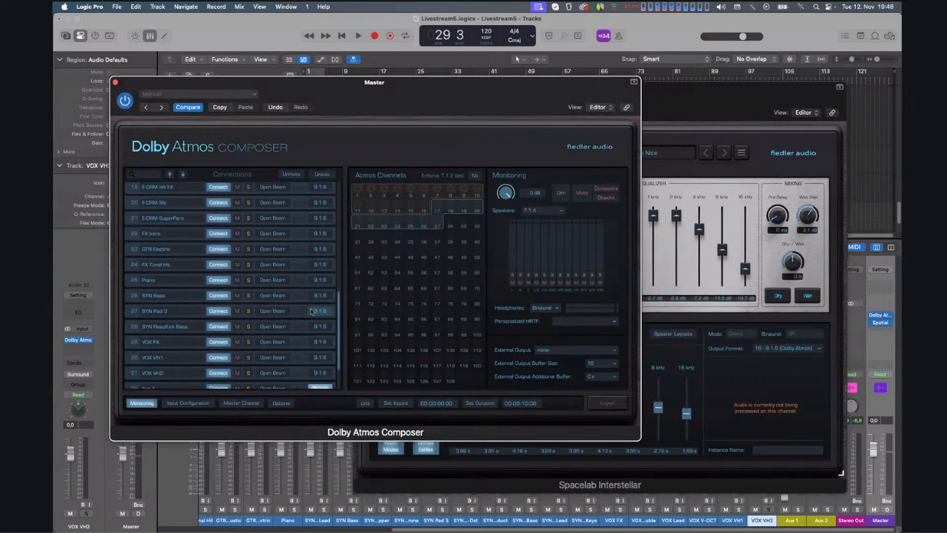
scroll(312, 311, "down", 3)
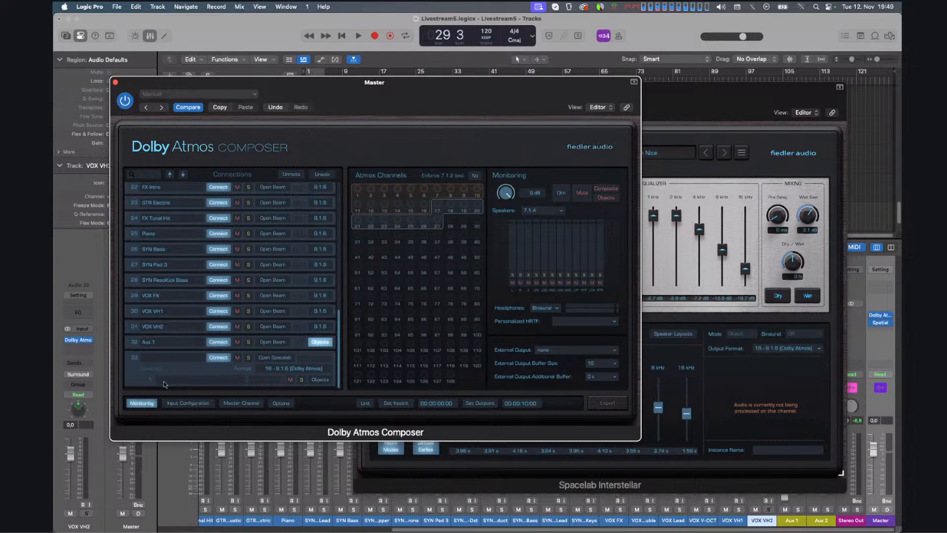
left_click_drag(745, 92, 664, 84)
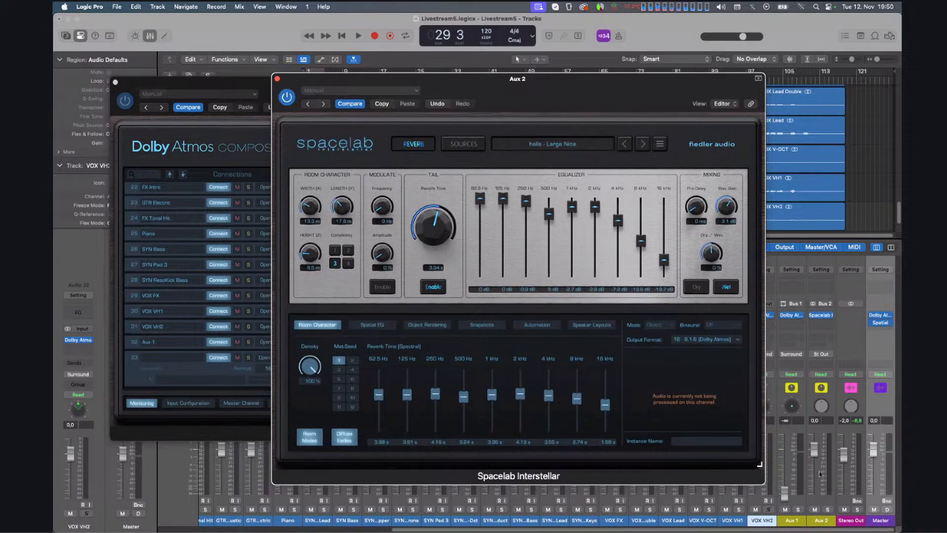
left_click(238, 134)
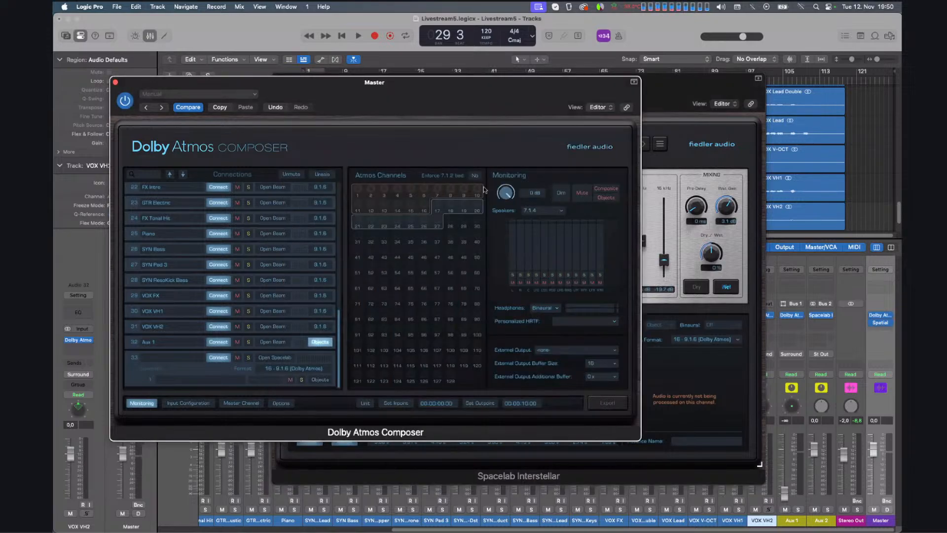
left_click(713, 95)
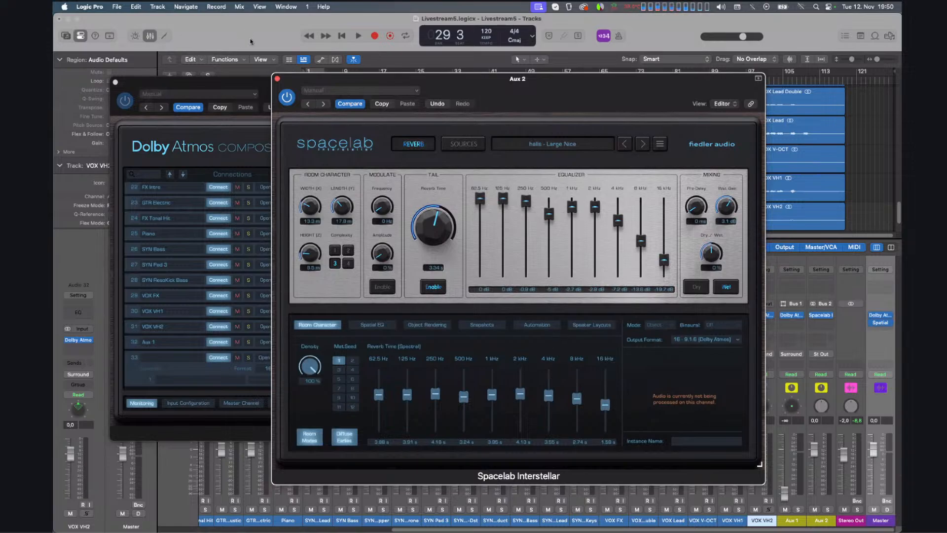
left_click(230, 87)
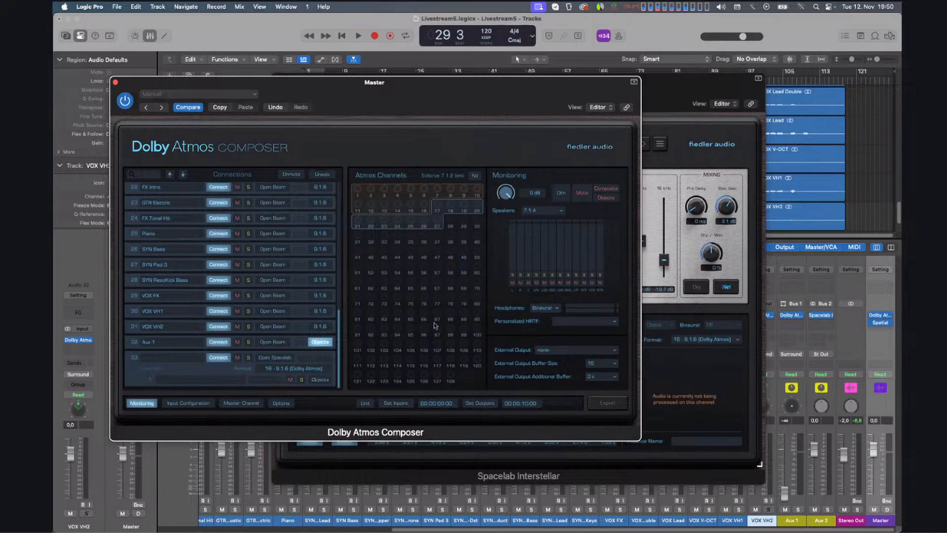
left_click(662, 106)
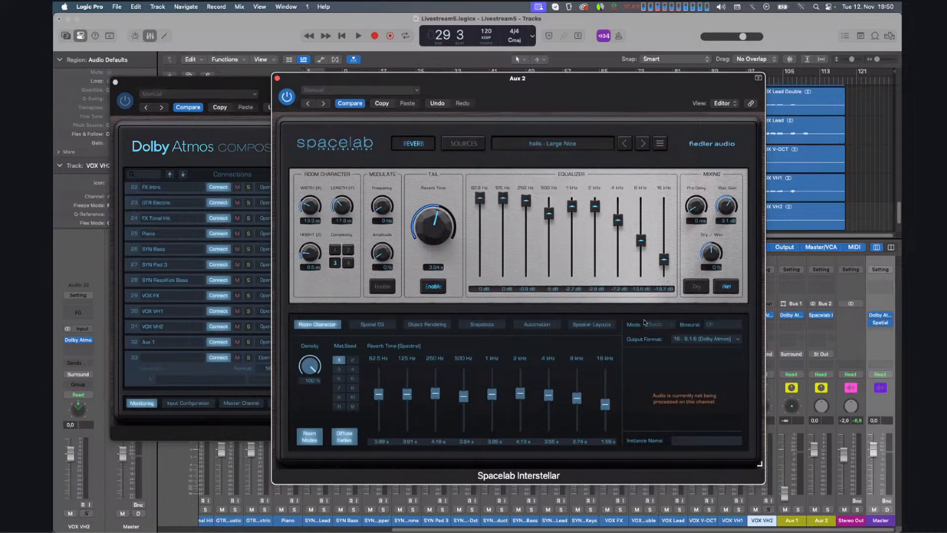
Move Spacelab clear of the Aux 2 channel strip and inspect its source layout in the 3D room.
left_click_drag(599, 94, 491, 83)
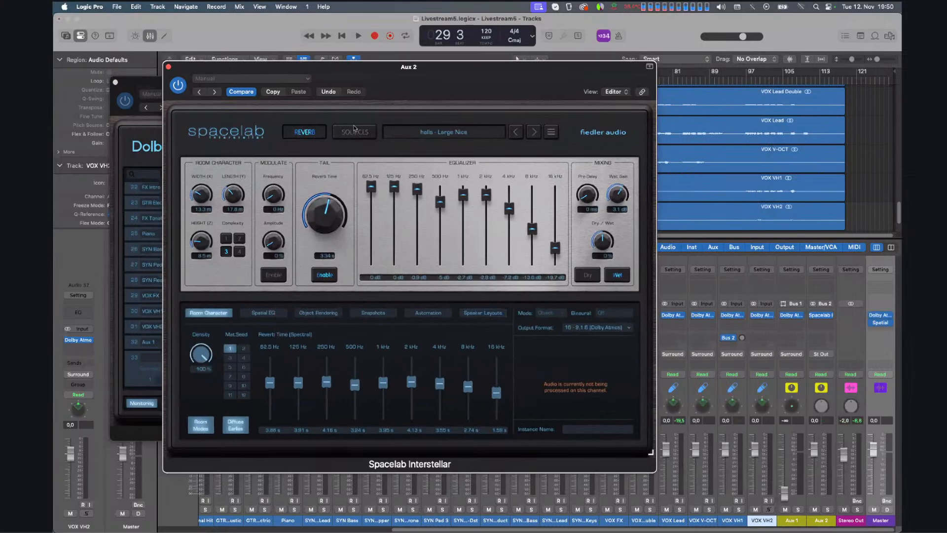
left_click(354, 132)
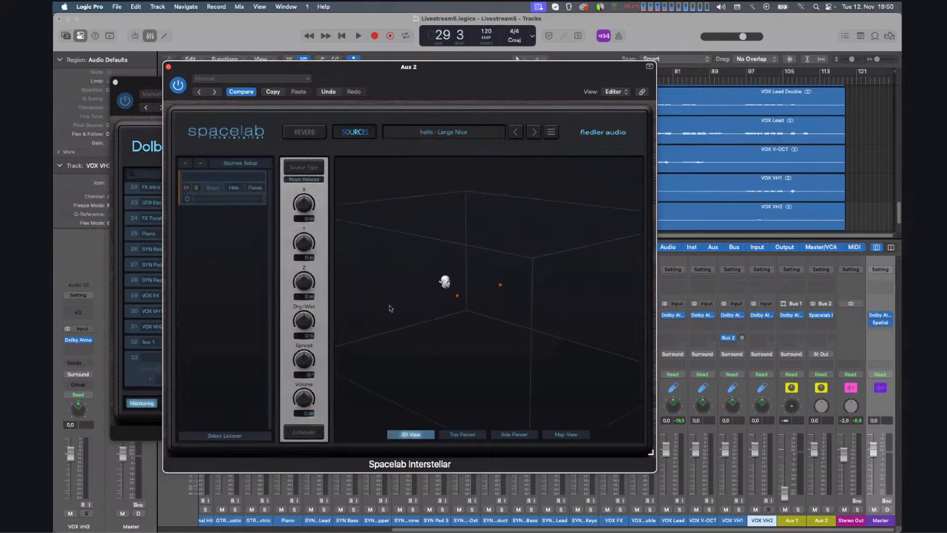
left_click_drag(394, 314, 468, 314)
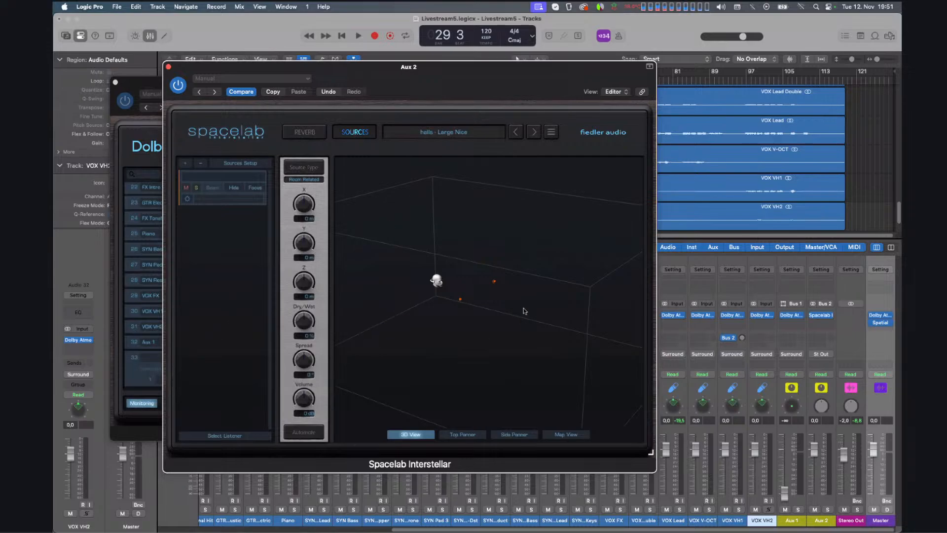
left_click_drag(524, 329, 368, 341)
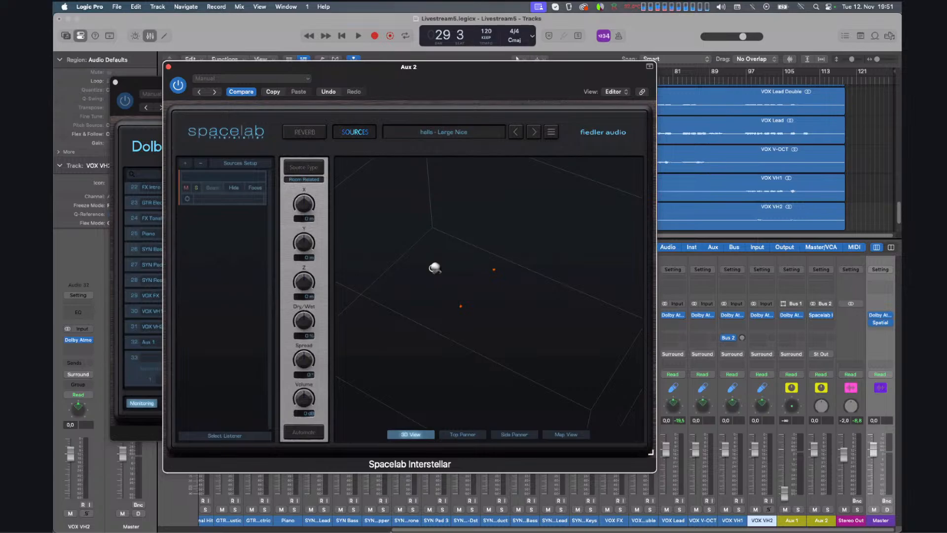
Switch the Aux 2 channel's format to Surround and reopen Spacelab clear of the aux channel strips.
left_click(813, 304)
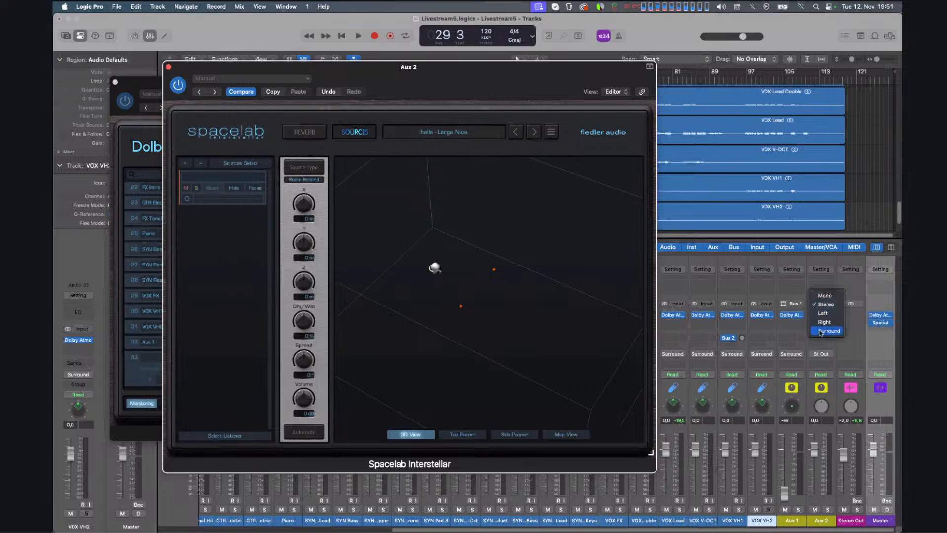
left_click(820, 335)
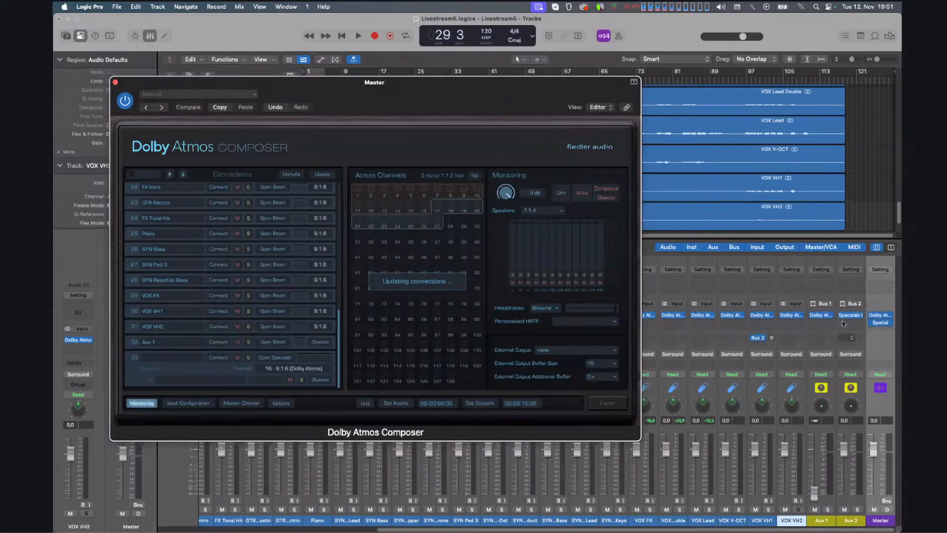
left_click(851, 315)
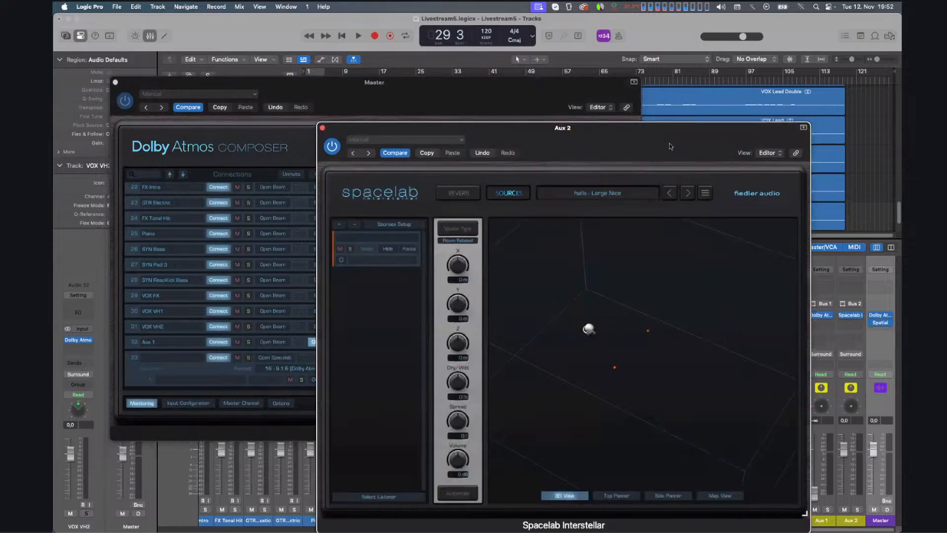
left_click_drag(670, 146, 536, 83)
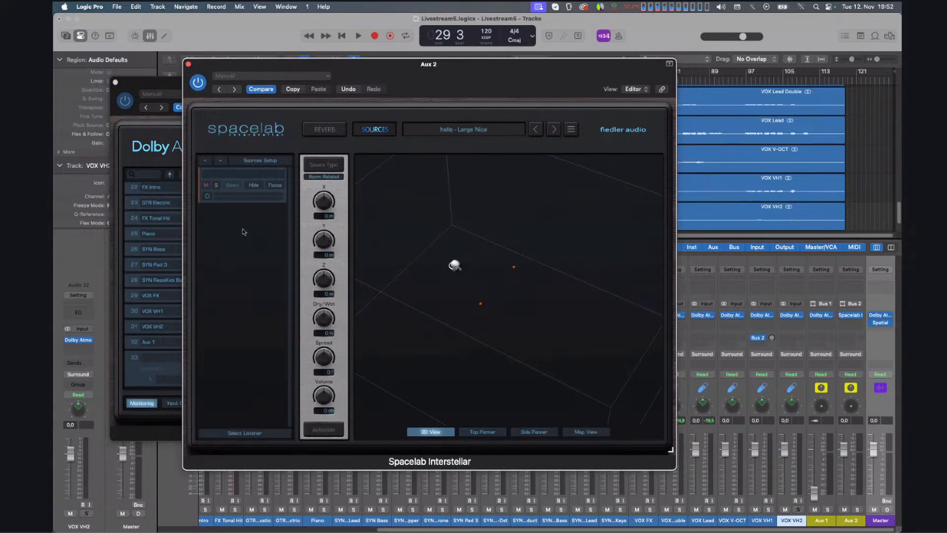
Configure the Spacelab source's input as Dolby Atmos 12 - 7.1.4 and close the source setup.
left_click(207, 196)
left_click(207, 197)
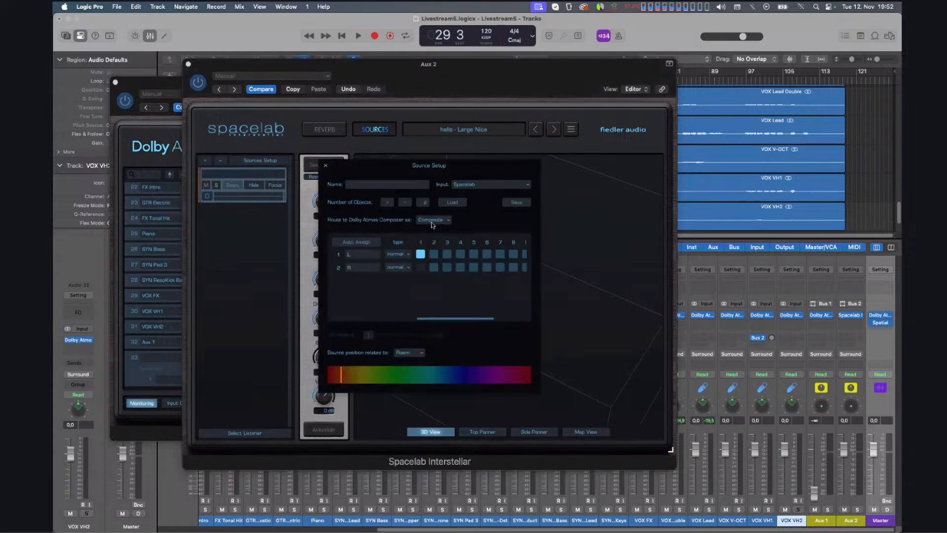
left_click(474, 185)
mouse_move(493, 196)
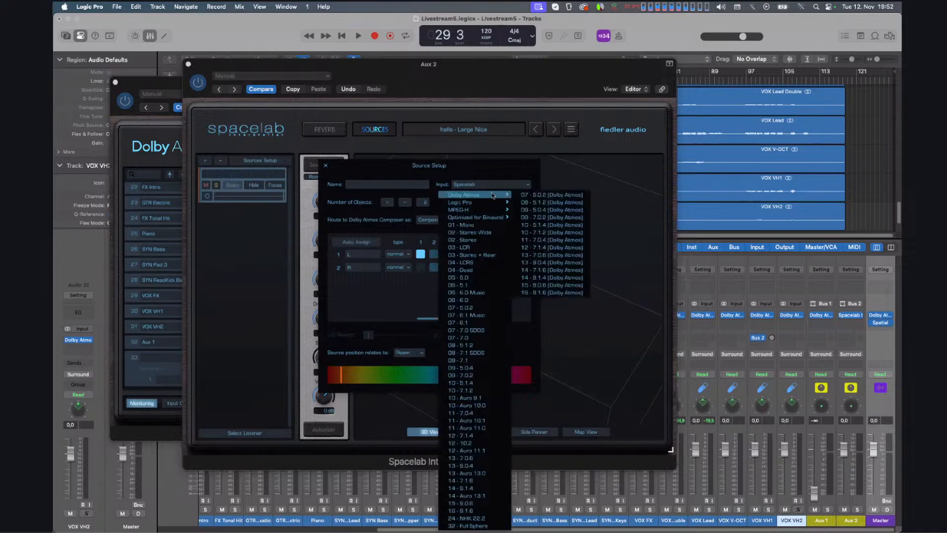
left_click(555, 248)
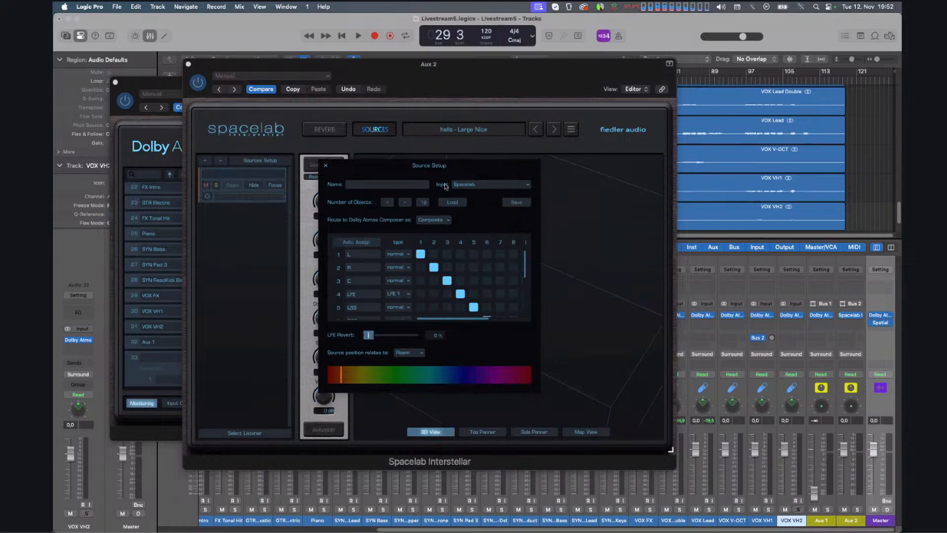
left_click(325, 165)
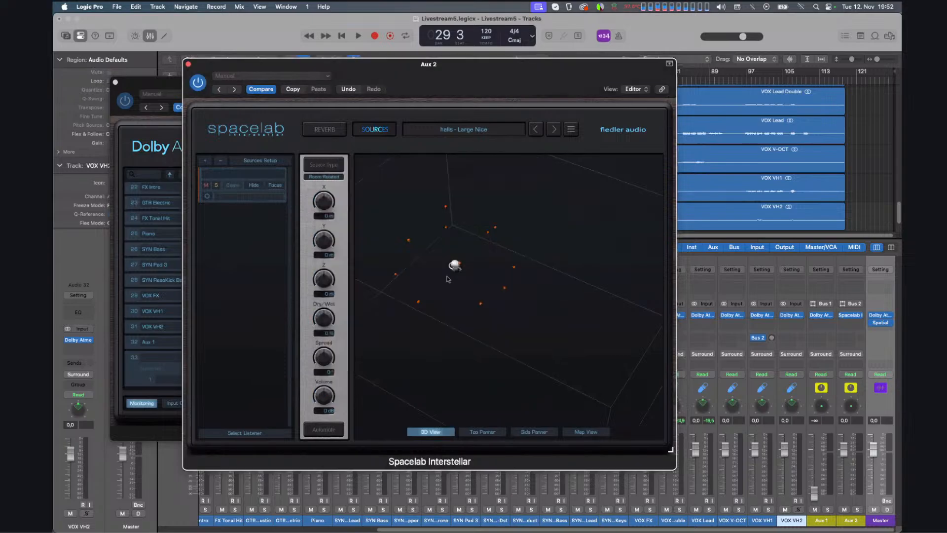
Inspect the 7.1.4 source positions around the listener and the reverb settings in Spacelab, and close the plug-in.
left_click_drag(458, 313, 477, 267)
left_click_drag(486, 267, 487, 268)
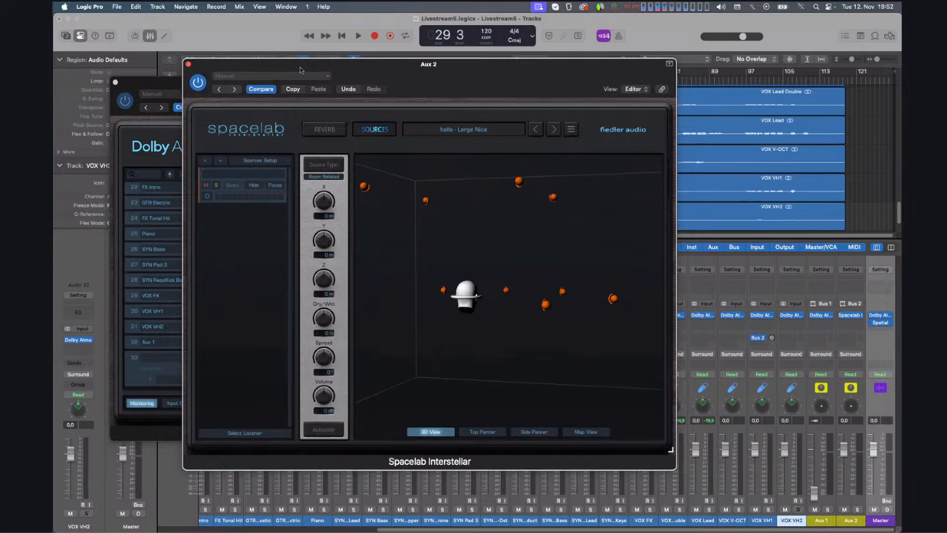
left_click(343, 129)
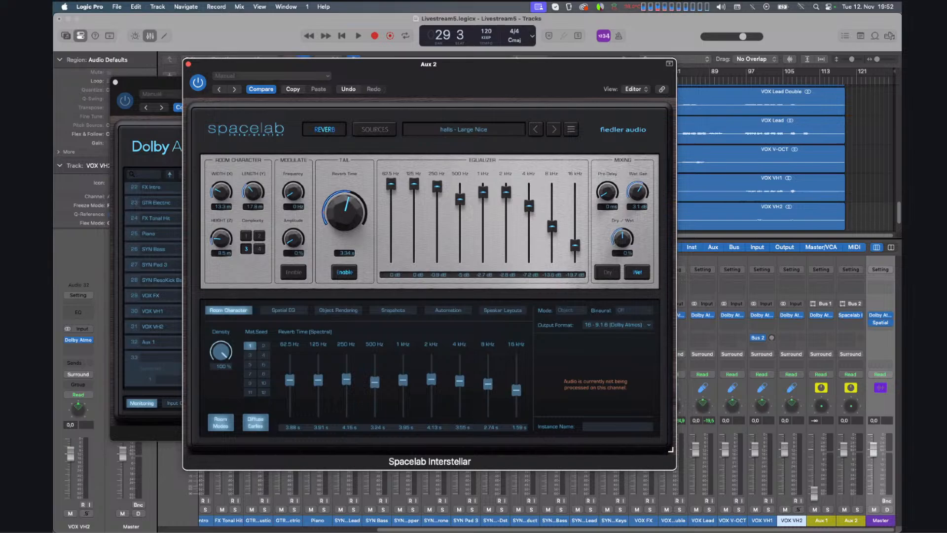
left_click(375, 129)
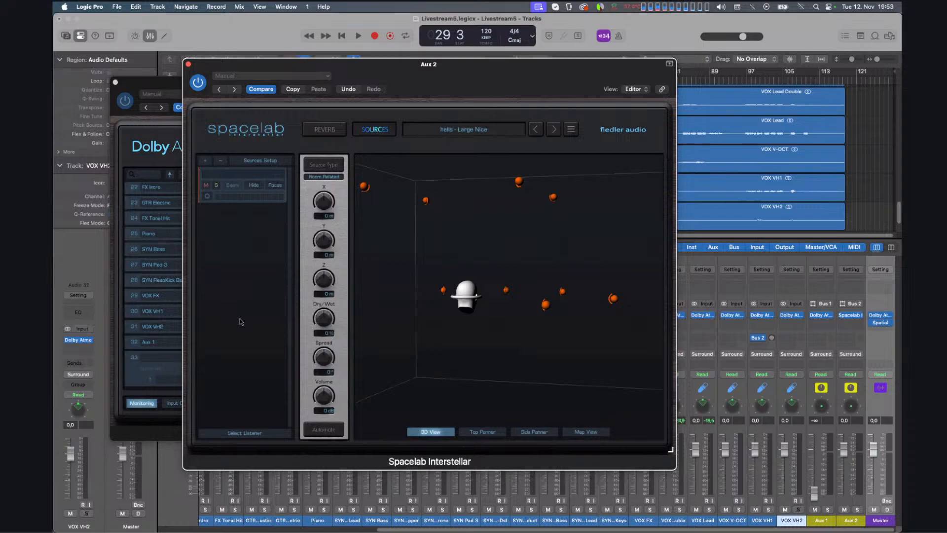
mouse_move(424, 339)
left_mouse_down()
mouse_move(460, 340)
mouse_move(433, 347)
left_mouse_up()
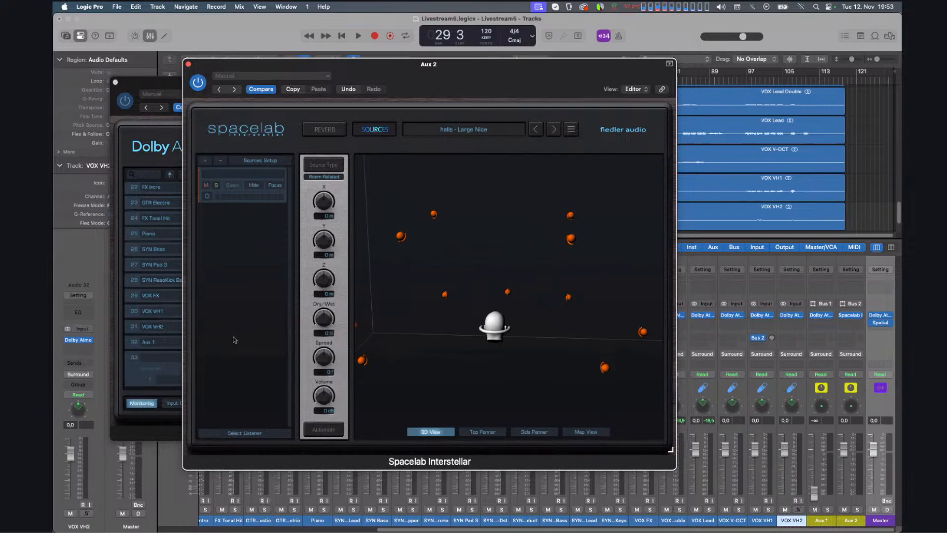
left_click(188, 64)
Add a gravitas MDS module to Composer's Master Channel and open its editor.
left_click(249, 404)
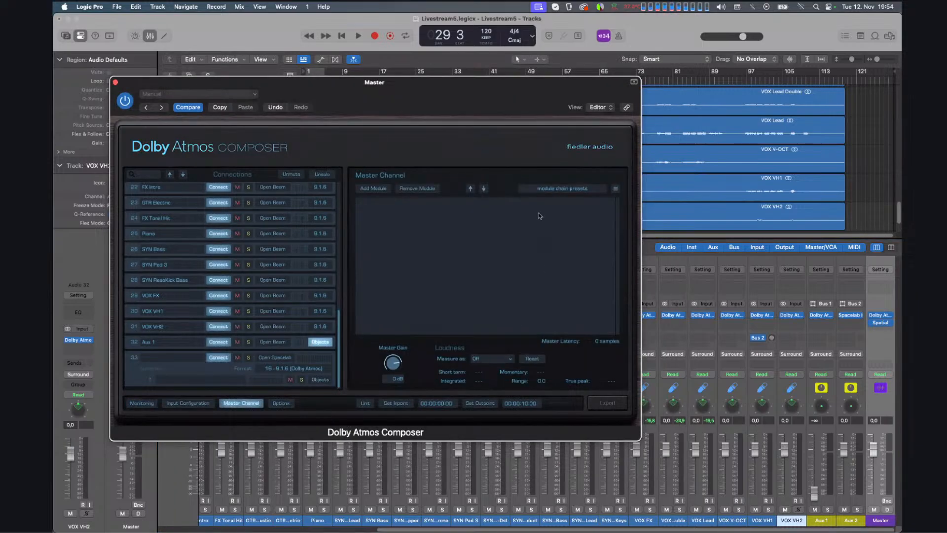
left_click(389, 188)
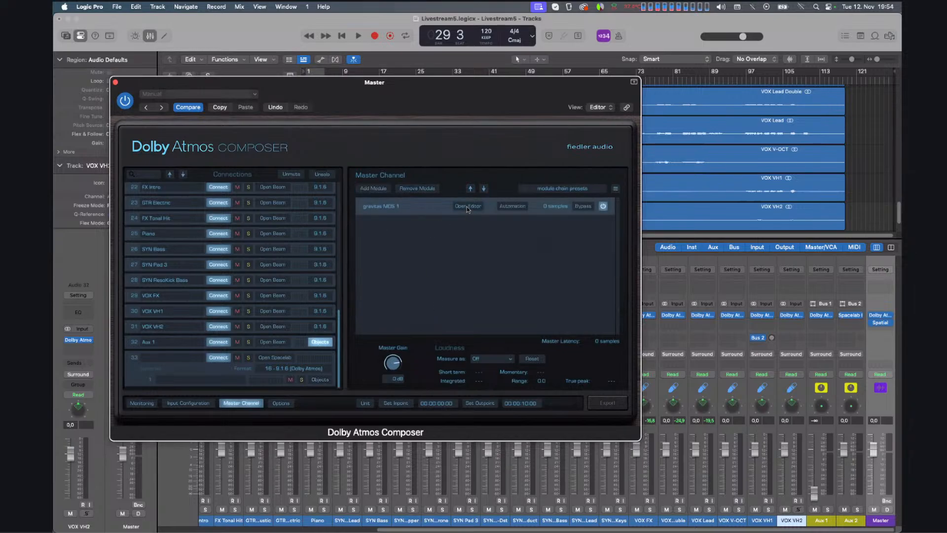
left_click(468, 206)
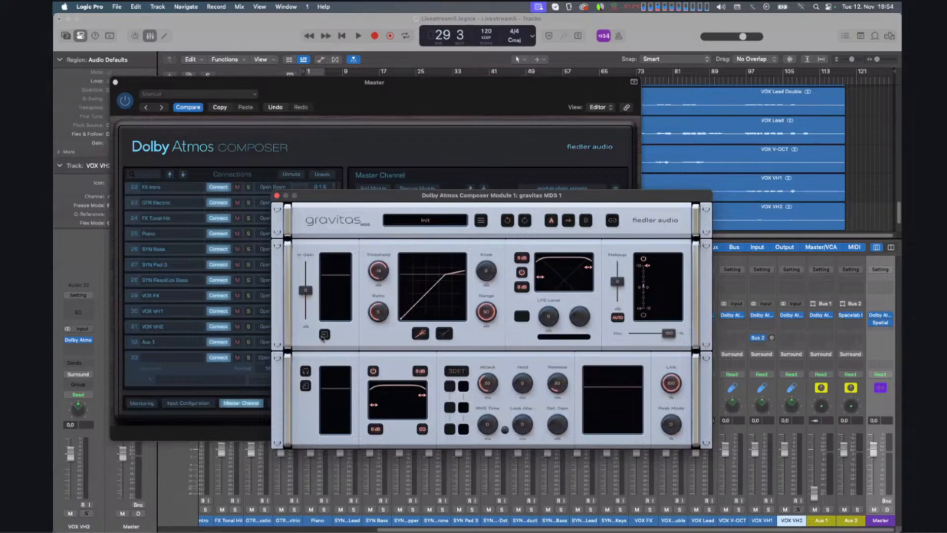
Review the detector input mixer and input selector in gravitas MDS, and close its editor.
left_click(324, 379)
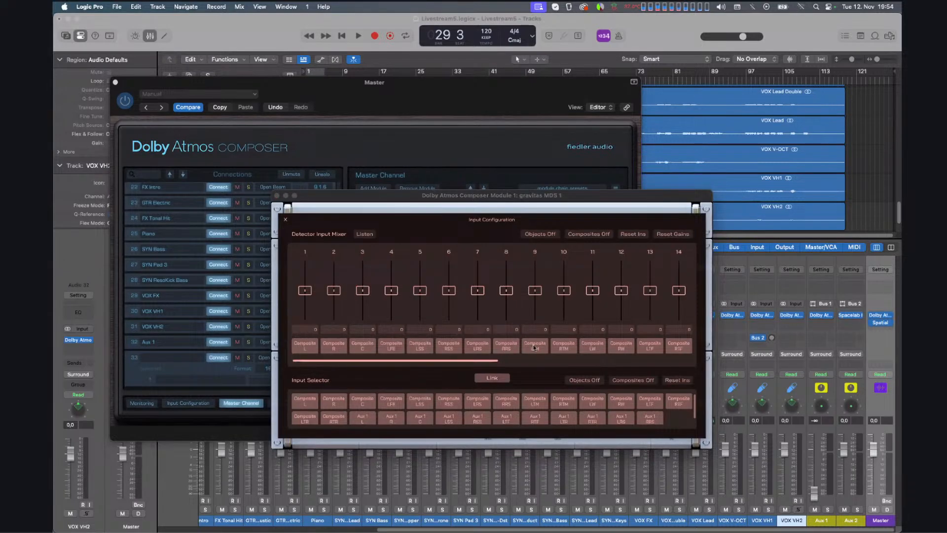
left_click_drag(352, 220, 389, 216)
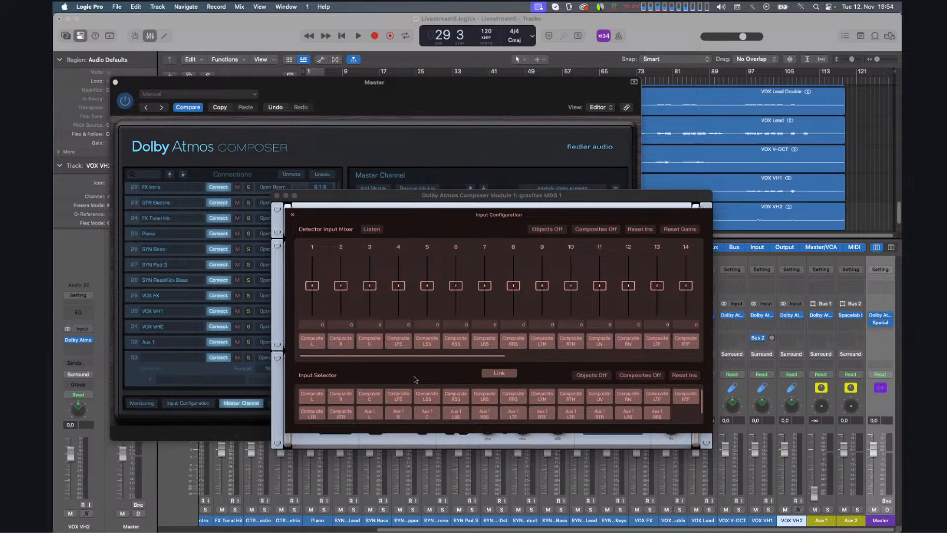
left_click(293, 216)
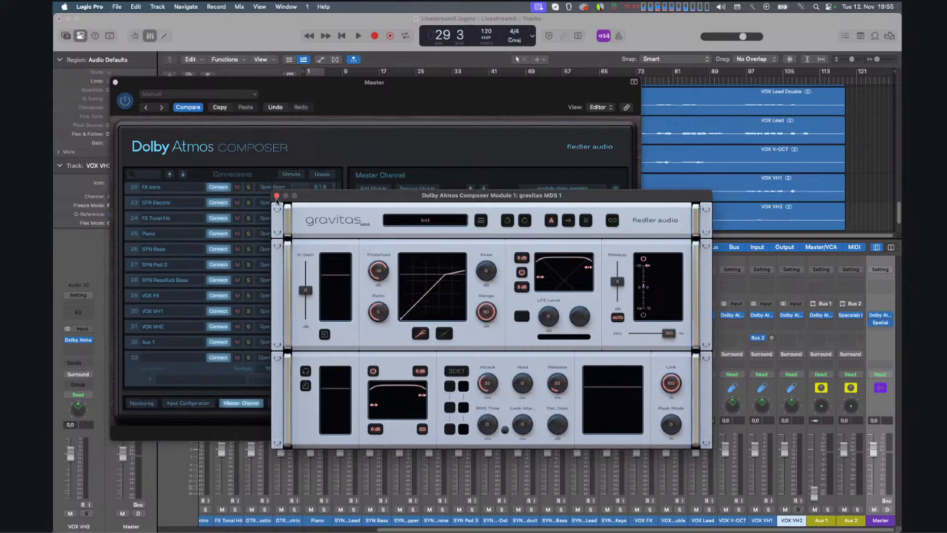
left_click(277, 196)
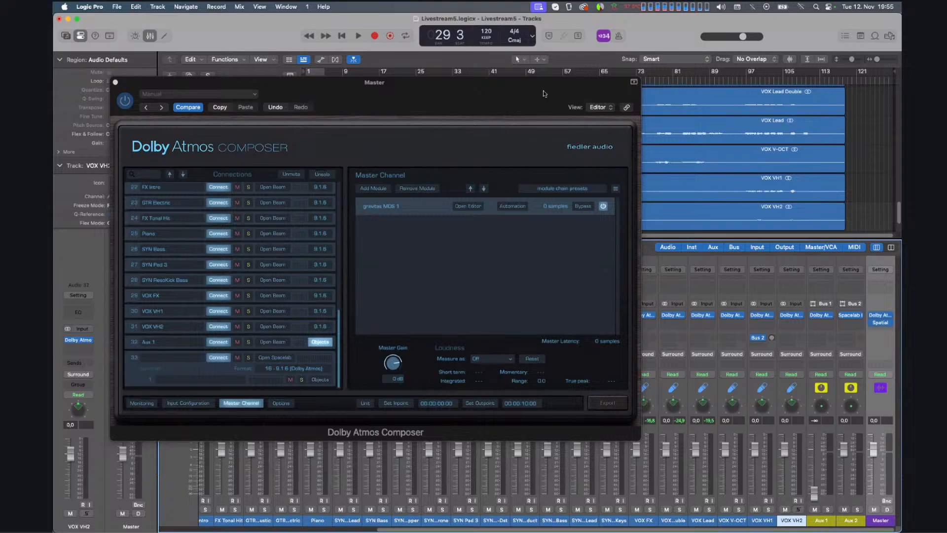
Review Composer's input configuration and export options, including the speaker renderer output formats, keeping that output Off.
left_click_drag(543, 90, 602, 79)
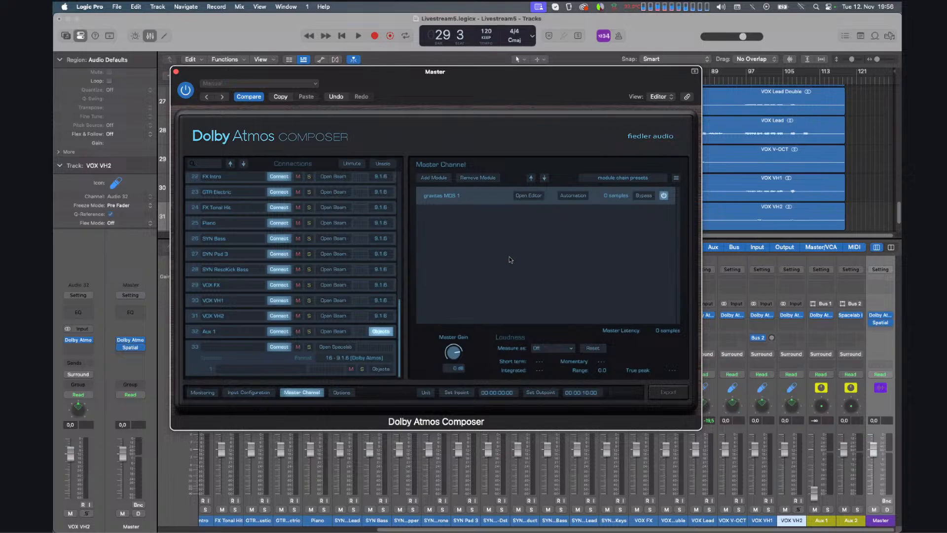
left_click(252, 391)
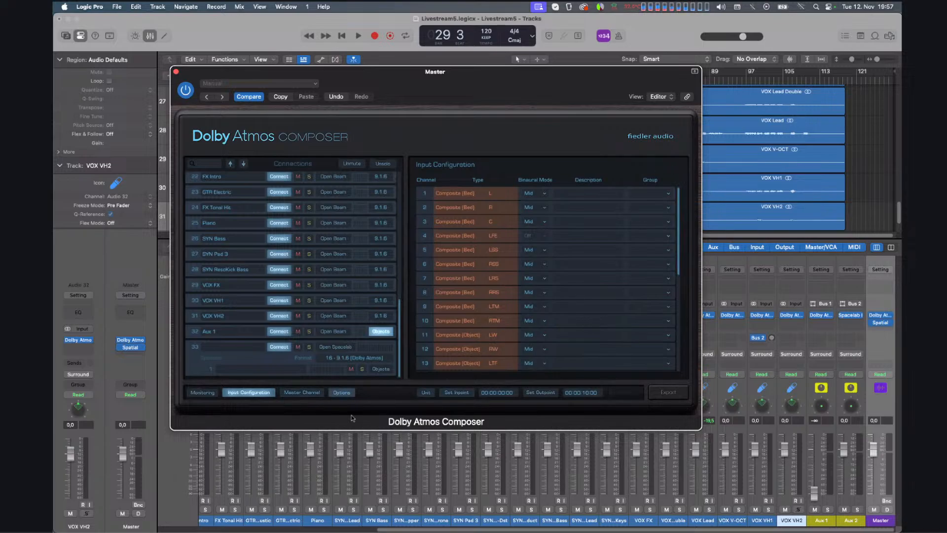
left_click(341, 392)
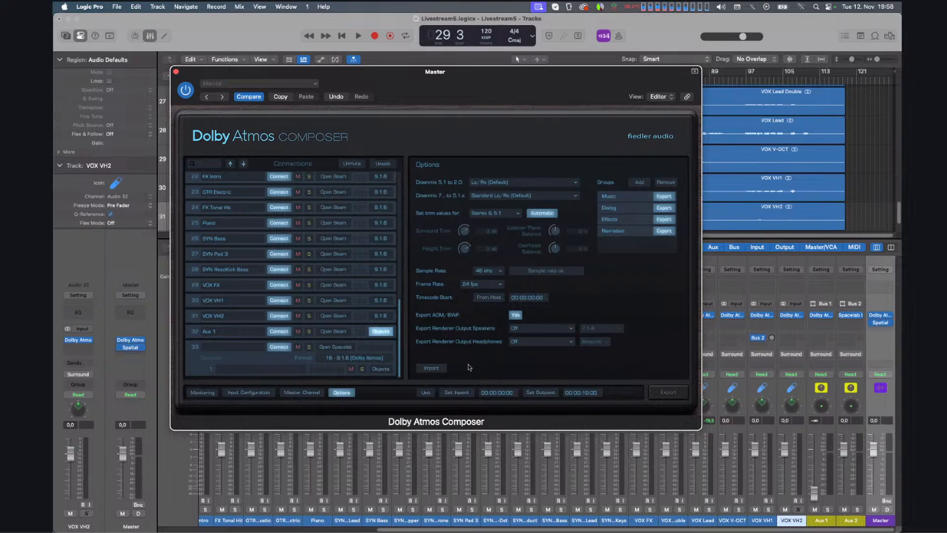
left_click(555, 329)
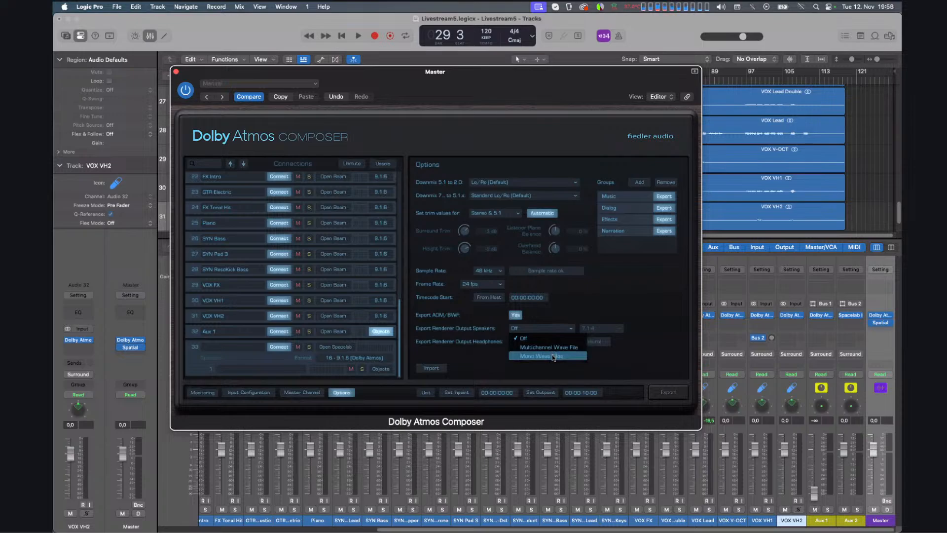
left_click(550, 373)
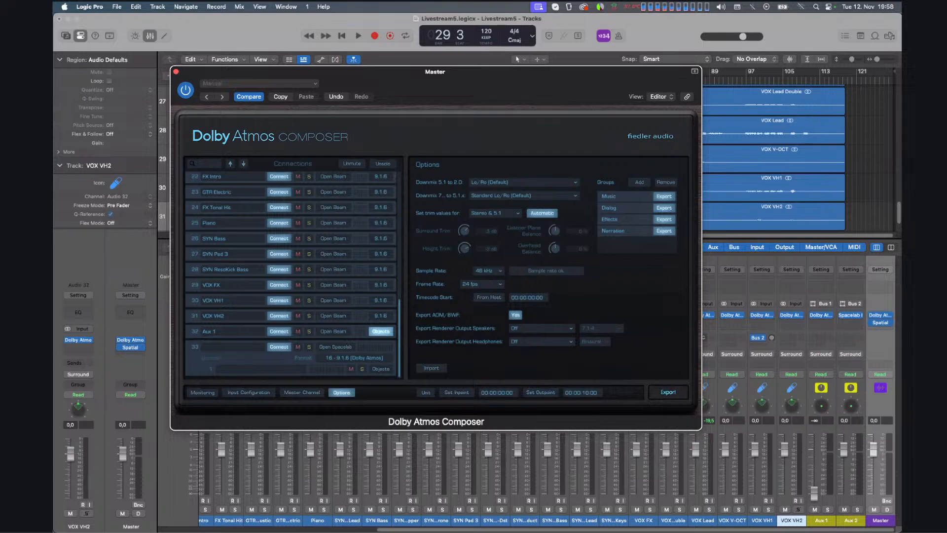
Export the mix as an ADM/BWF file named test, playing the session from the start to render it and stopping playback once it finishes.
left_click(667, 391)
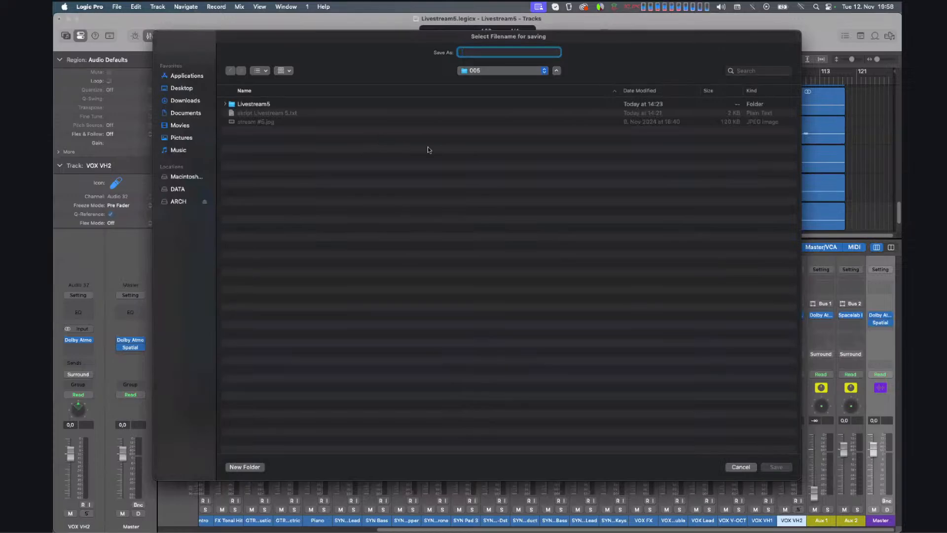
type("test")
left_click(775, 467)
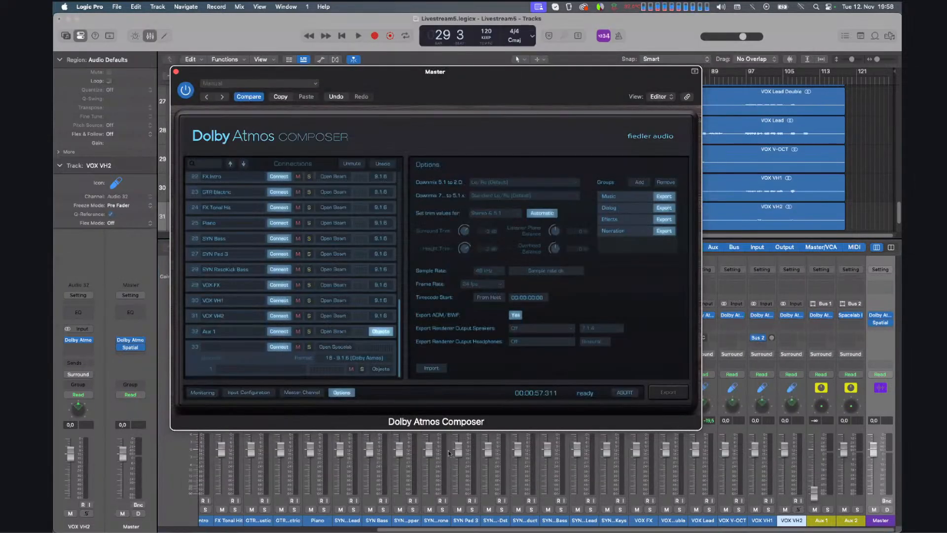
left_click(339, 37)
key("space")
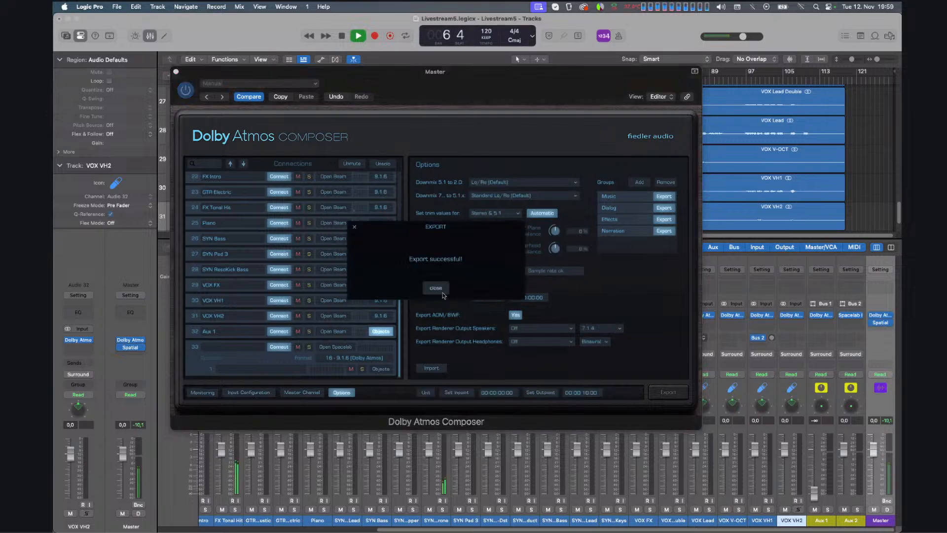
left_click(436, 288)
key("space")
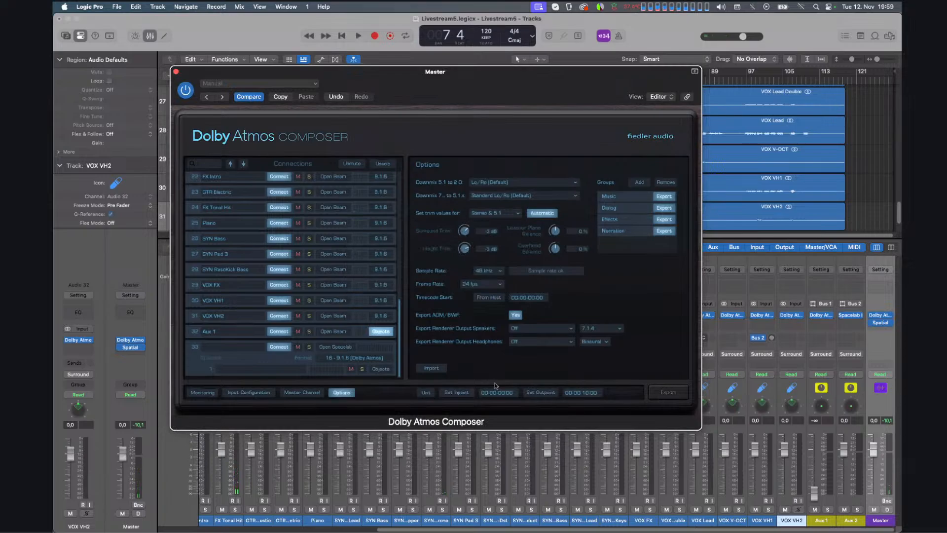
Import the ADM/BWF file test.wav into Dolby Atmos Composer.
left_click(434, 369)
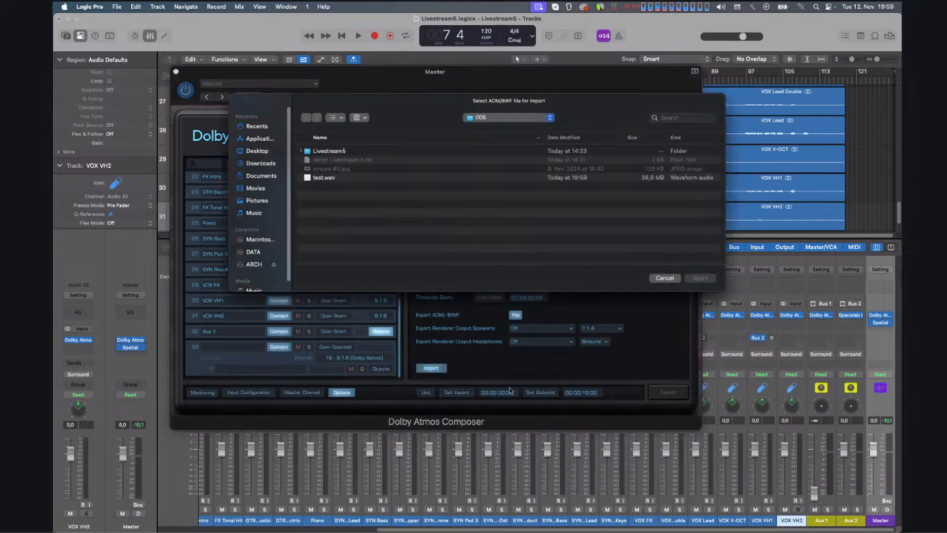
left_click(327, 179)
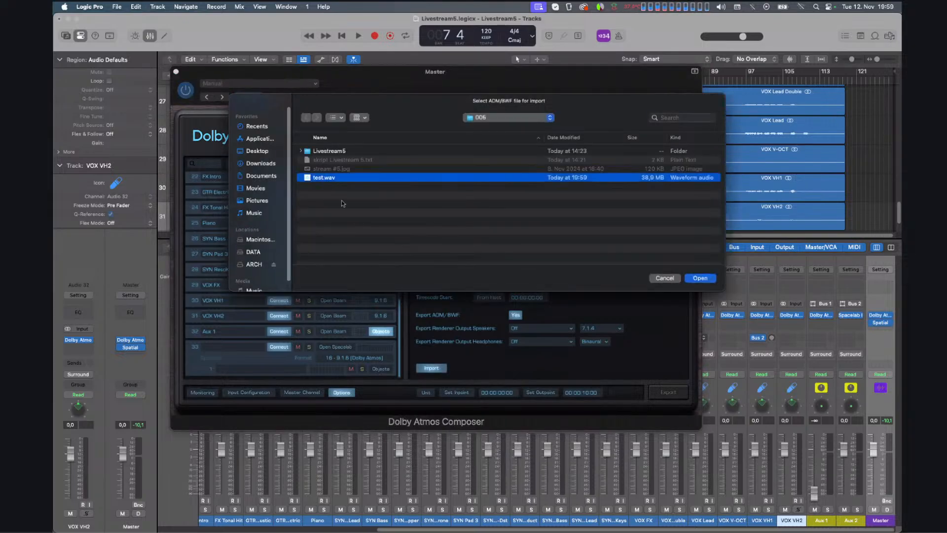
left_click(700, 278)
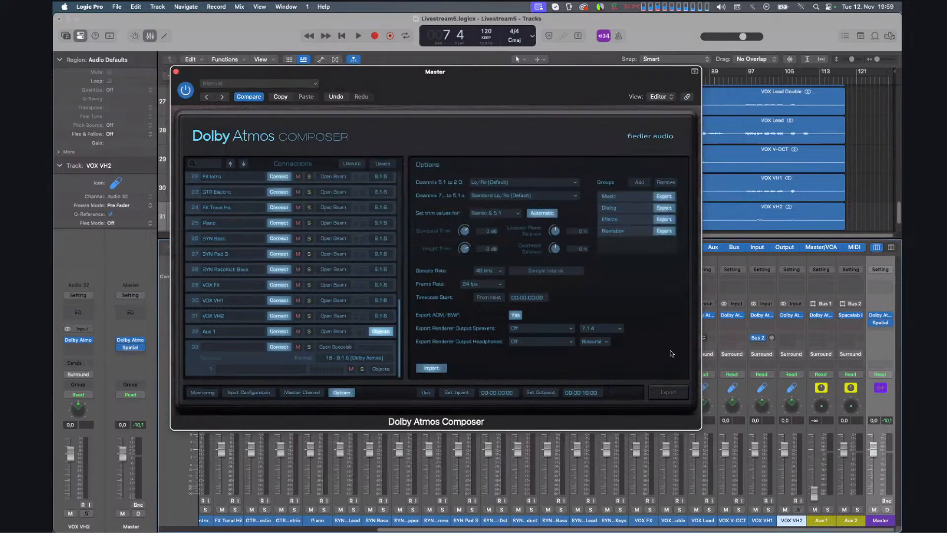
Review Composer's Master Channel, Options and Monitoring settings for the imported ADM file.
left_click(301, 392)
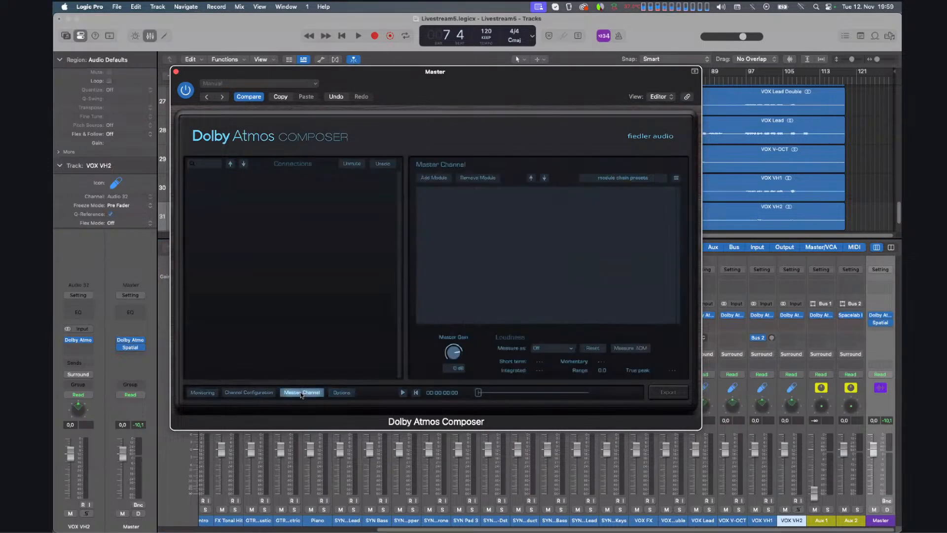
left_click(353, 393)
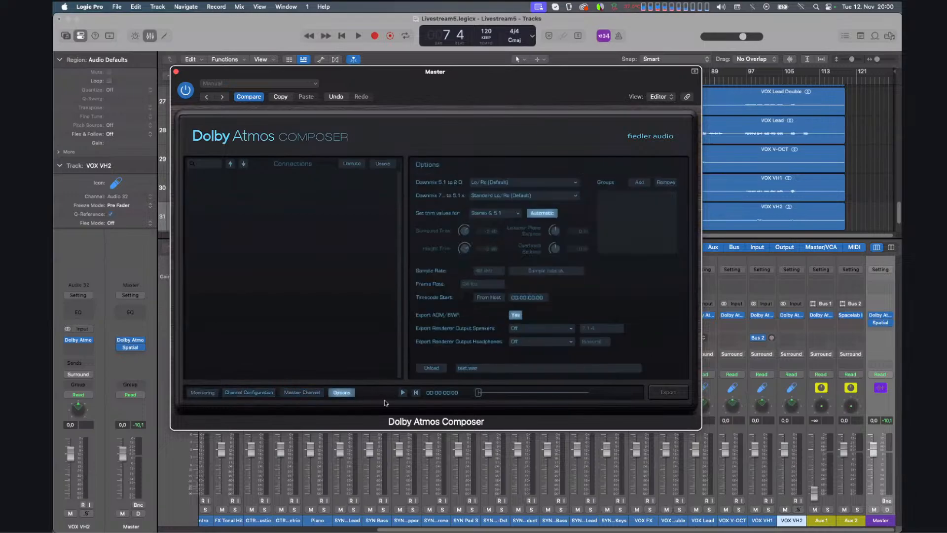
left_click(200, 393)
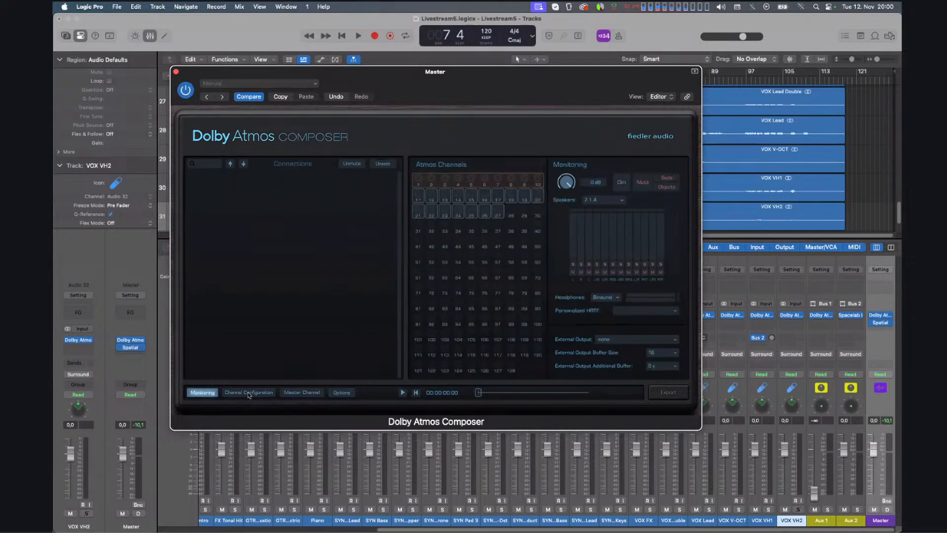
Set the Master Channel loudness measurement to 5.1 and measure the imported ADM file.
left_click(301, 393)
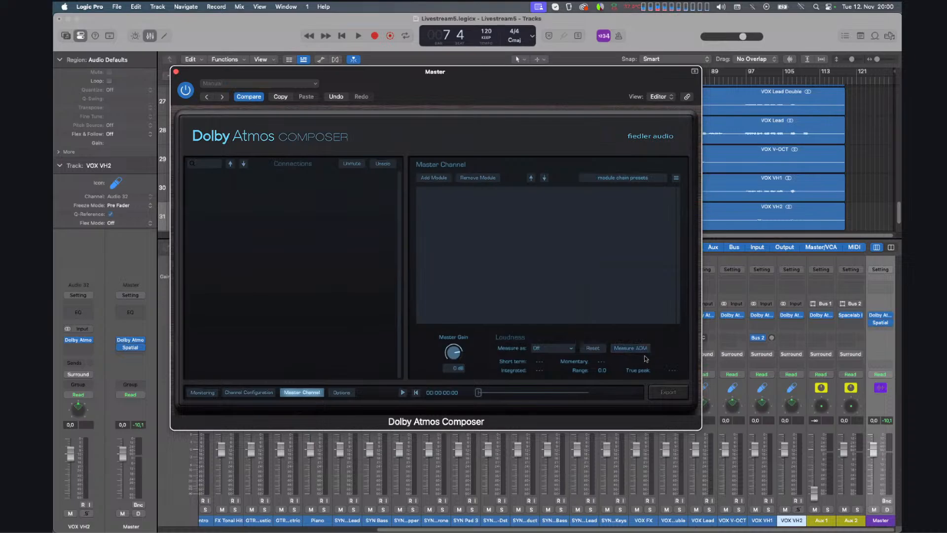
left_click(554, 348)
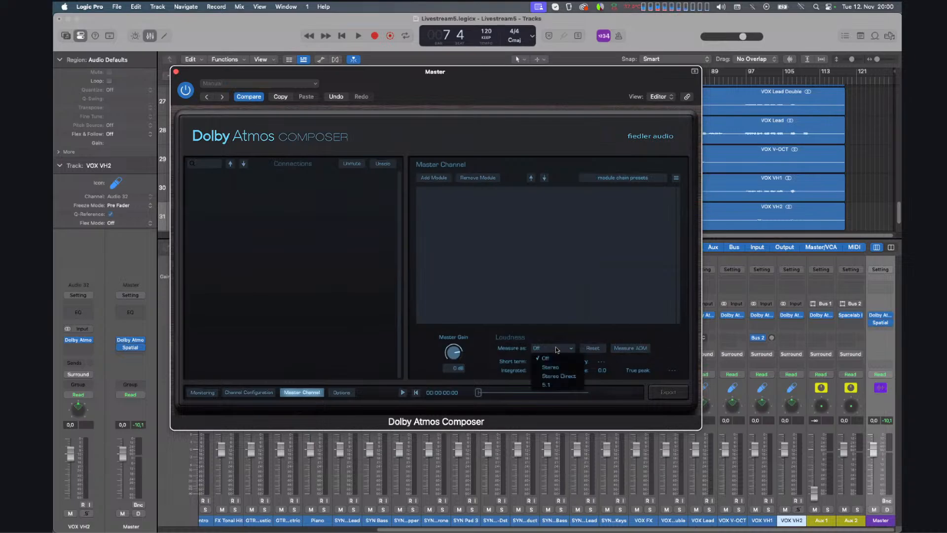
left_click(564, 388)
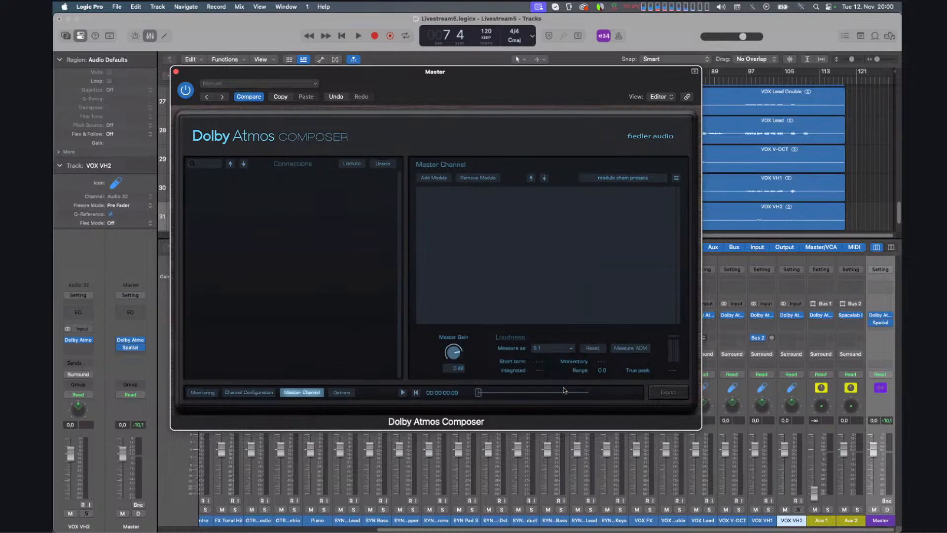
left_click(633, 349)
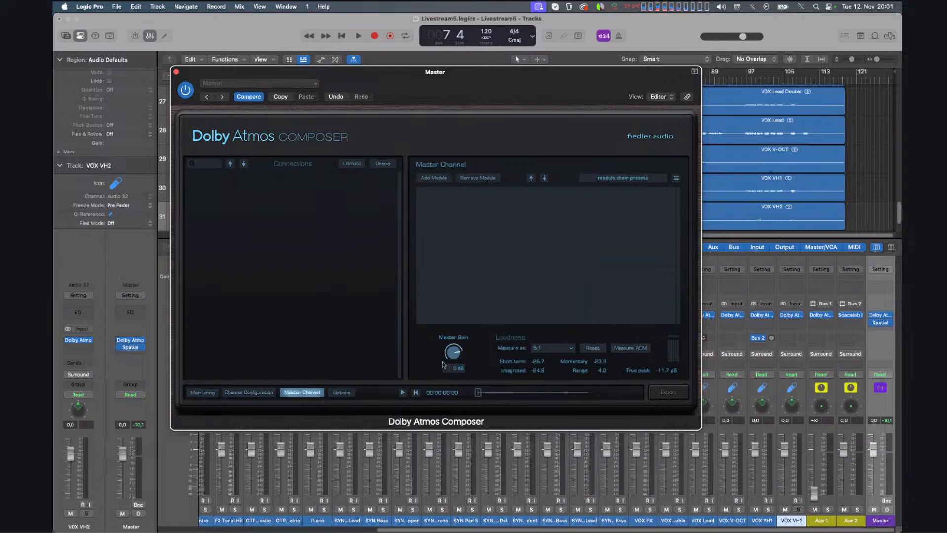
Unload test.wav from Composer and play part of the session to measure its 5.1 loudness in the Master Channel.
left_click(345, 392)
left_click(421, 366)
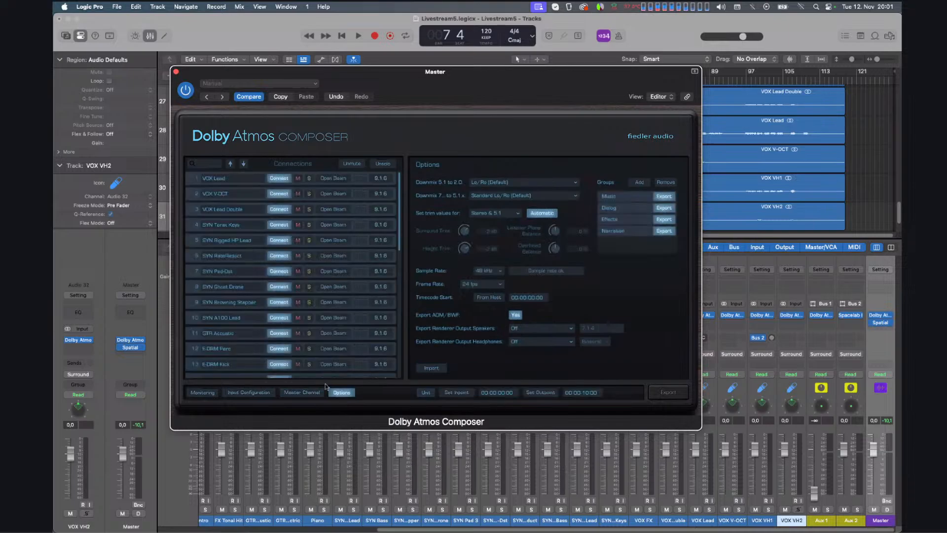
left_click(308, 392)
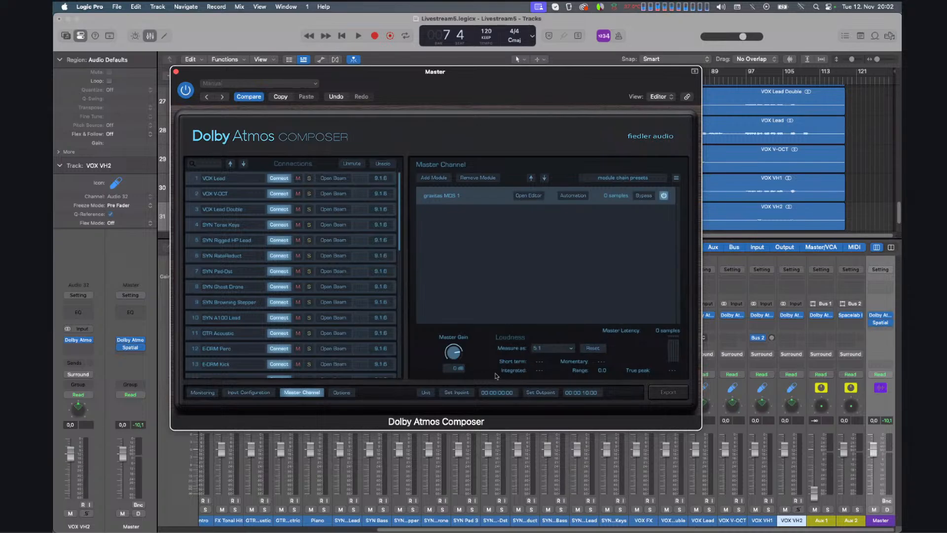
key("space")
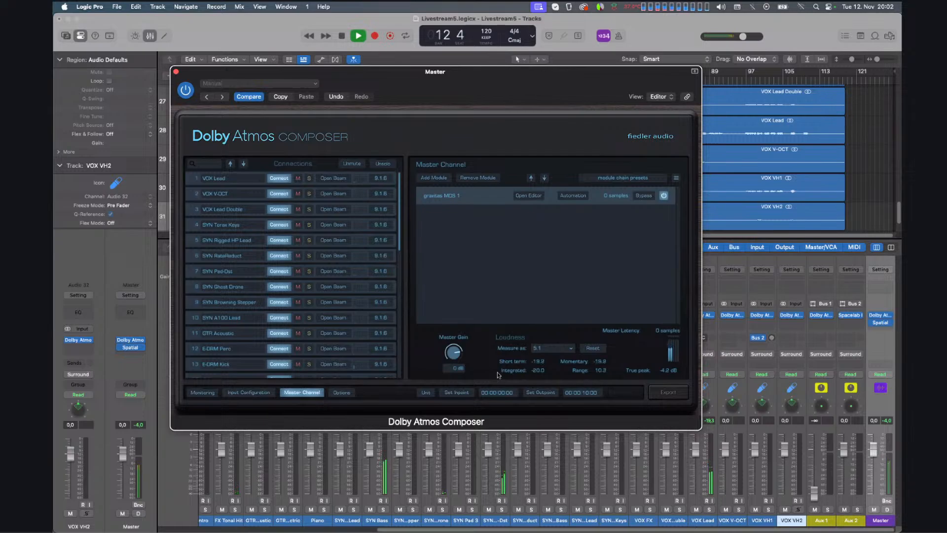
key("space")
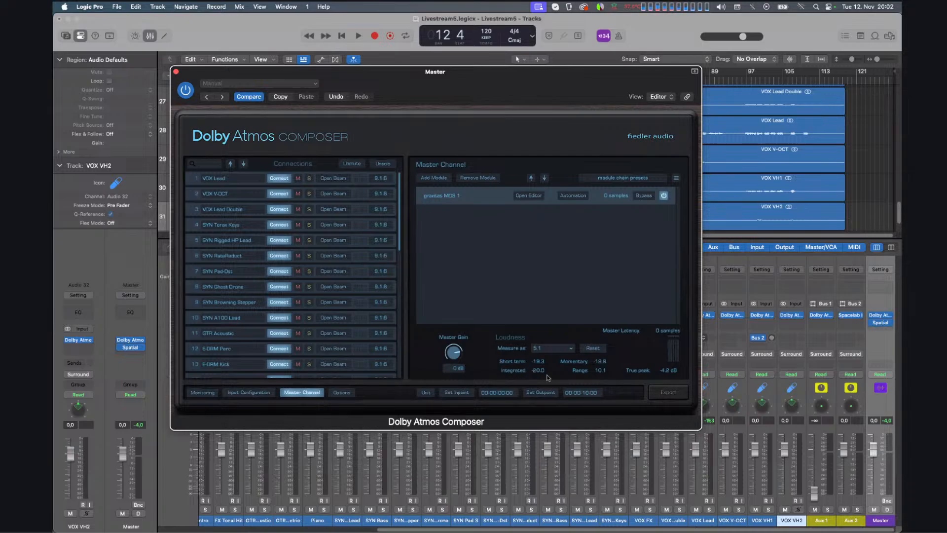
Set Composer's Master Gain to 2 dB.
left_click_drag(453, 355, 453, 351)
double_click(461, 367)
type("2")
key("Return")
Try Multichannel Wave File for the speaker renderer export, check the available speaker formats, and set the output back to Off.
left_click(348, 392)
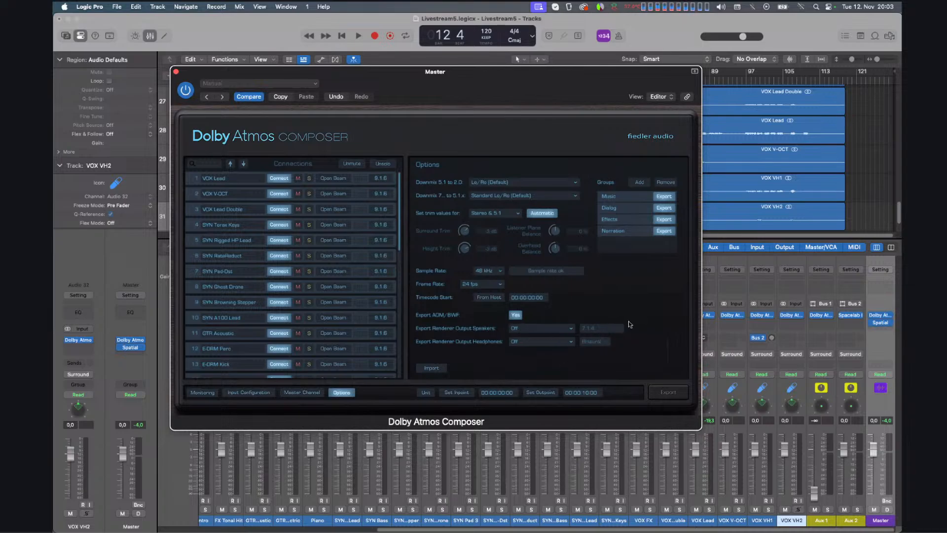
left_click(543, 329)
left_click(538, 345)
left_click(619, 328)
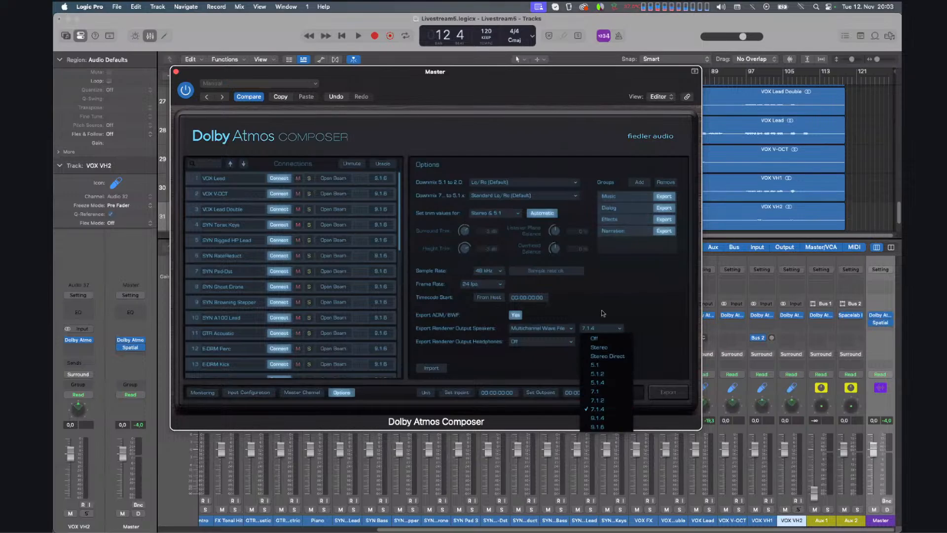
left_click(581, 317)
left_click(571, 329)
left_click(518, 336)
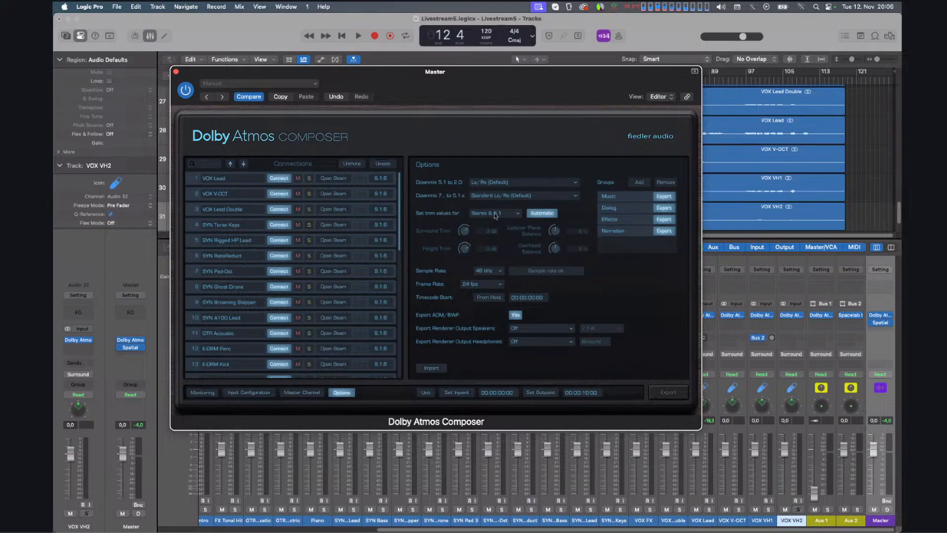
Check which speaker layouts accept trim values, keeping Stereo & 5.1, and reposition the Composer window over the mixer.
left_click(494, 214)
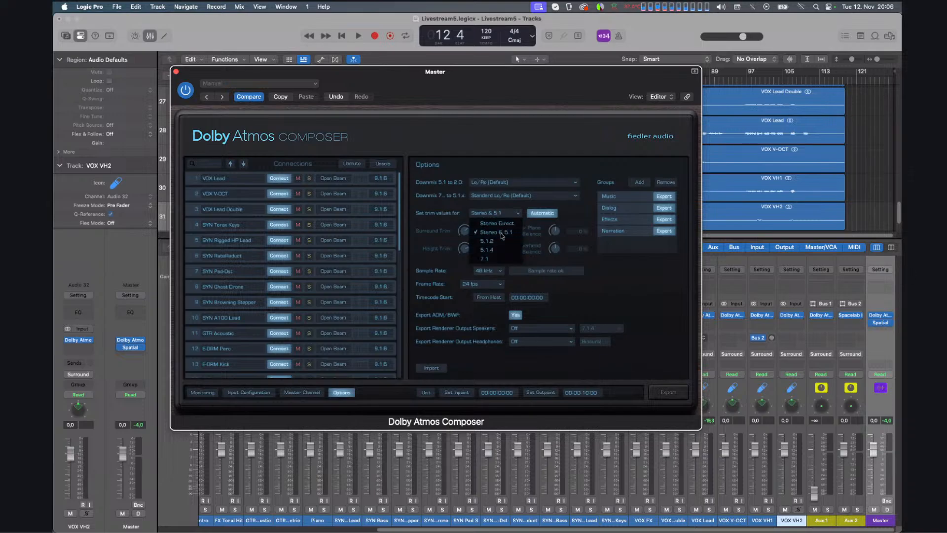
left_click(438, 246)
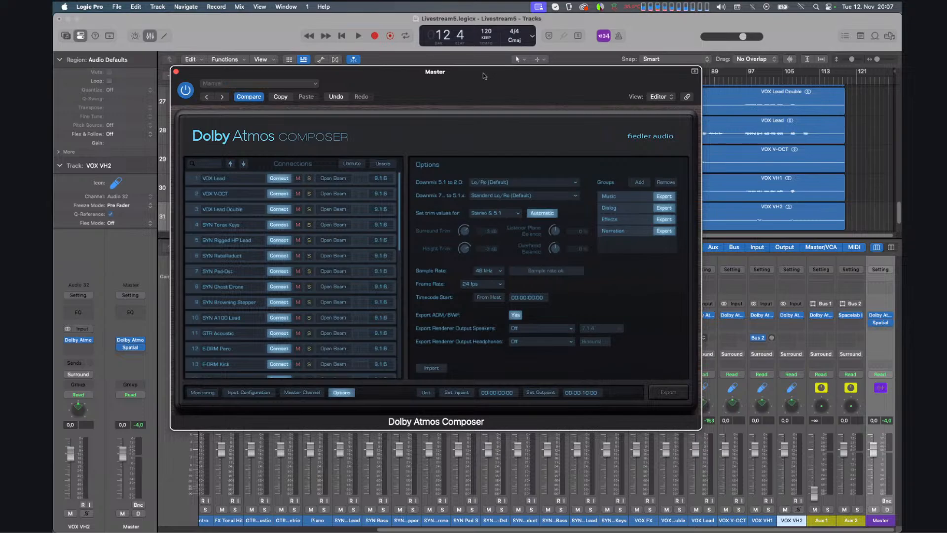
left_click_drag(483, 72, 535, 122)
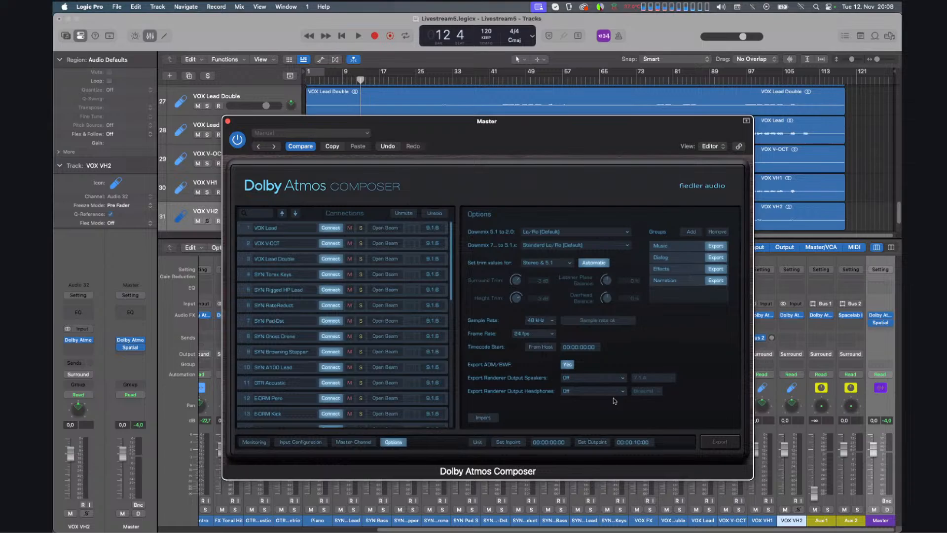
Assign the Input Gain parameter of the gravitas MDS 1 module to automation lane 2 and close the automation configuration.
left_click(353, 441)
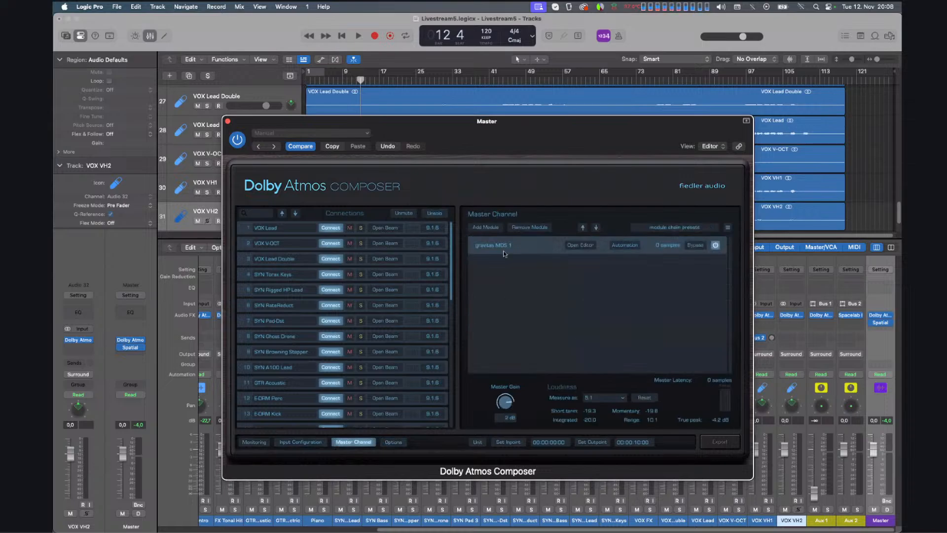
left_click(634, 246)
left_click_drag(537, 201, 483, 183)
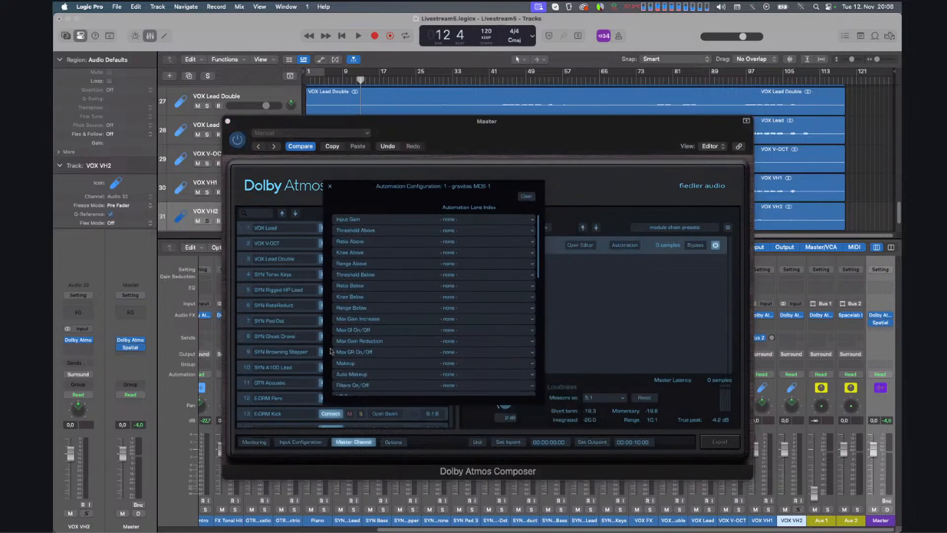
left_click(462, 221)
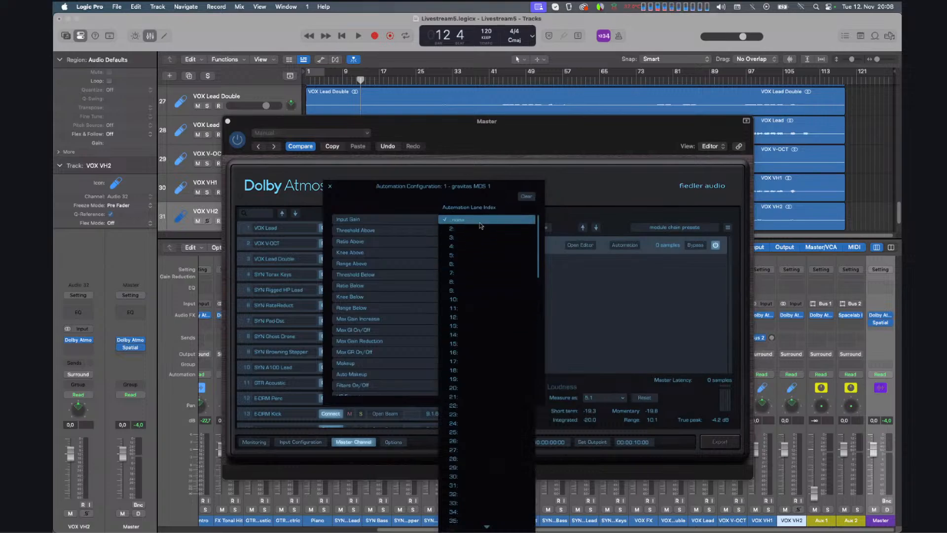
left_click(384, 199)
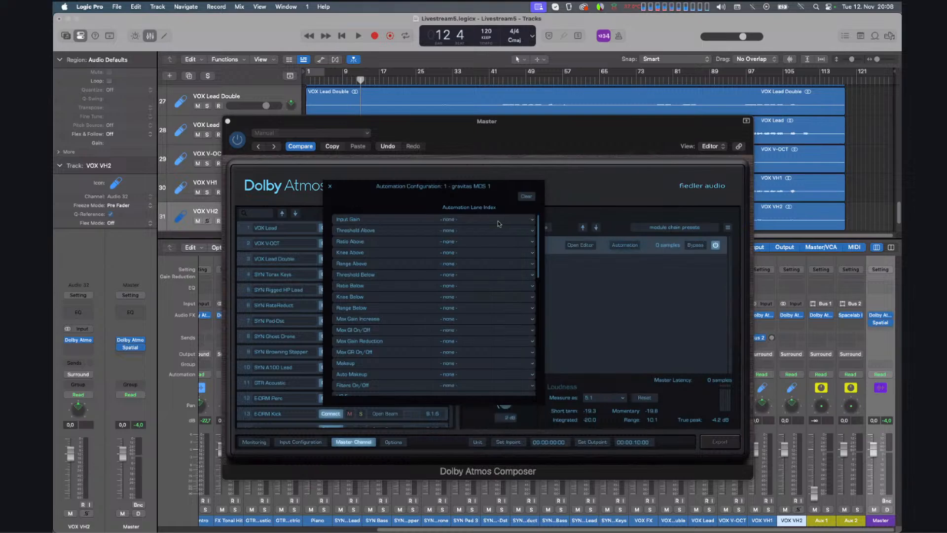
left_click(465, 224)
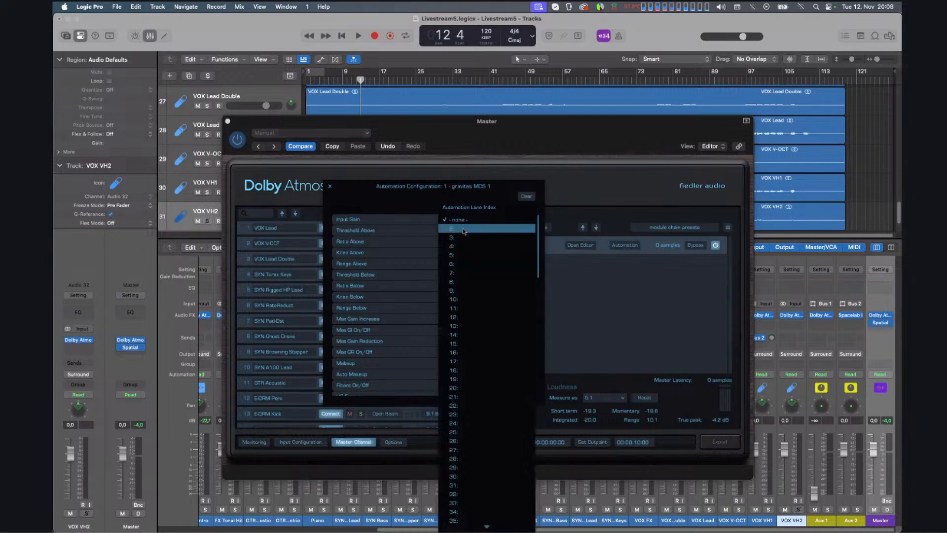
left_click(464, 230)
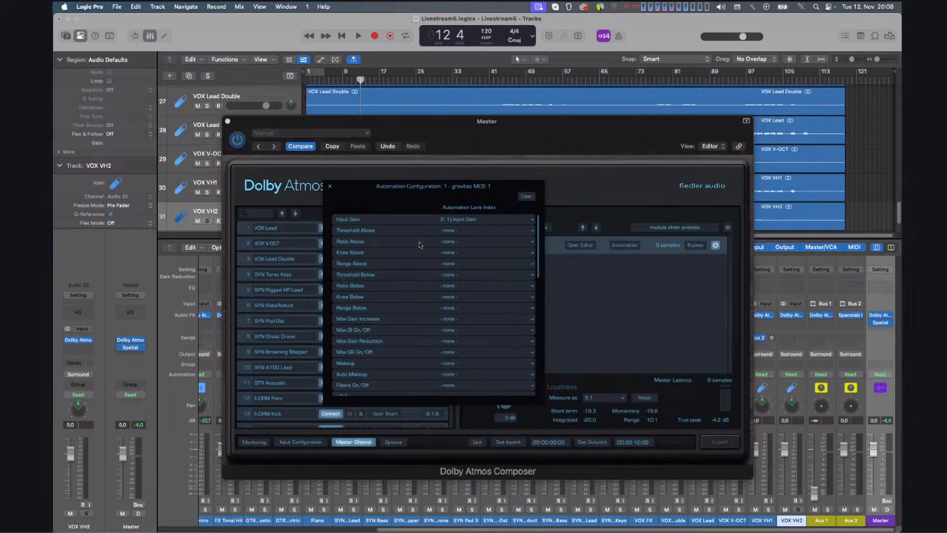
left_click(329, 186)
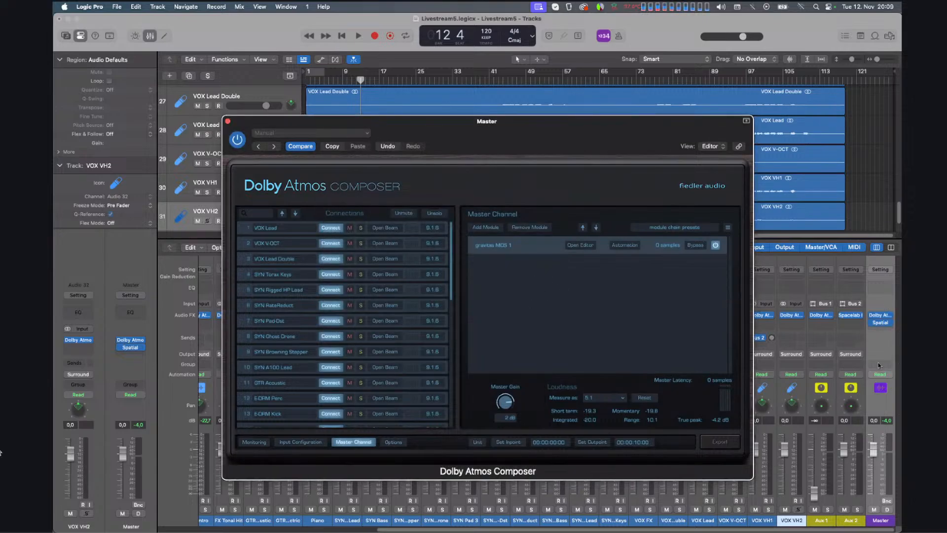
Insert a Channel EQ on the Master channel strip.
left_click(880, 331)
left_click(880, 345)
left_click(883, 292)
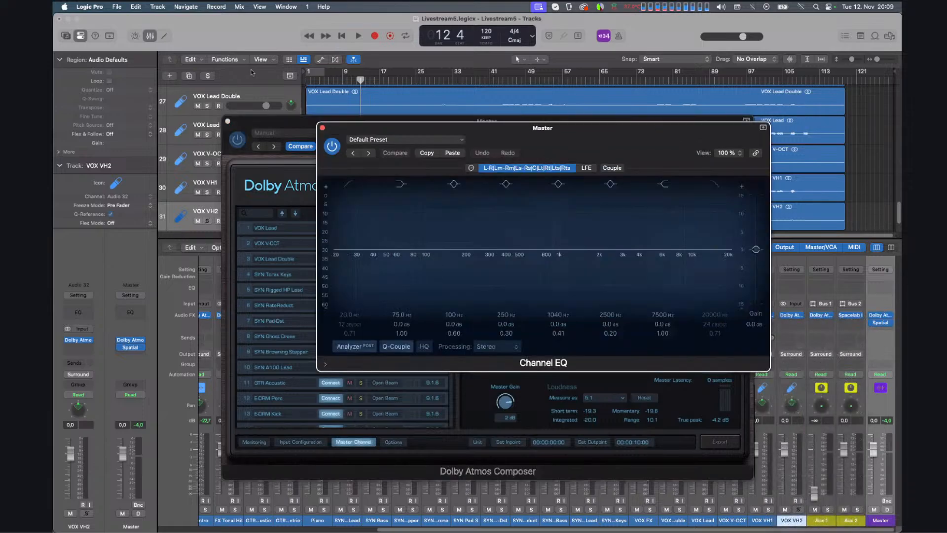
Show the automation lanes in the Tracks area and close the Channel EQ and Composer windows.
left_click(337, 108)
key("a")
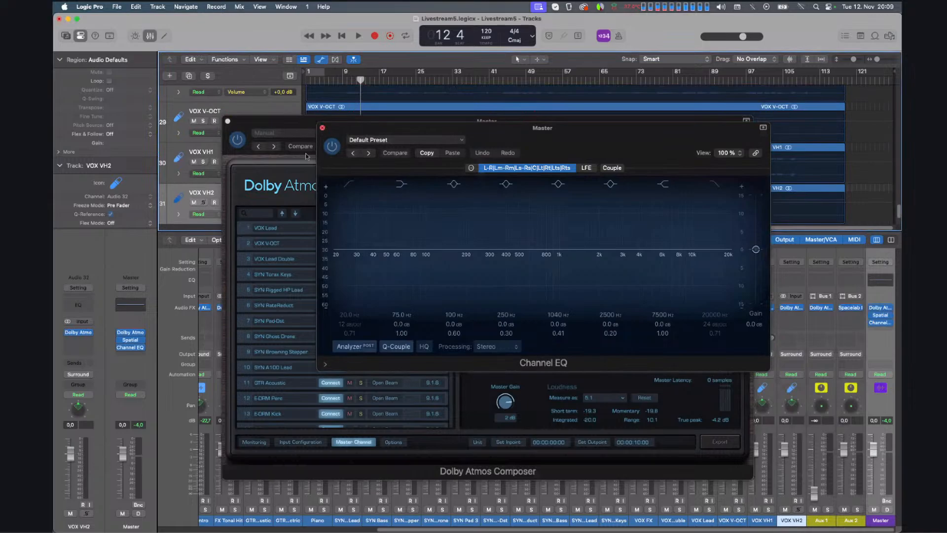
left_click(321, 127)
left_click(228, 121)
scroll(254, 179, "up", 15)
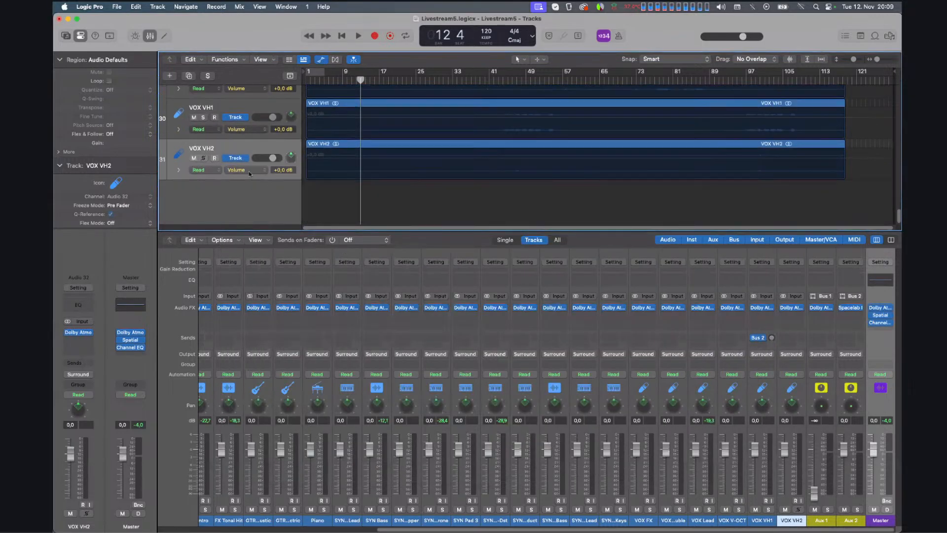
scroll(256, 171, "up", 8)
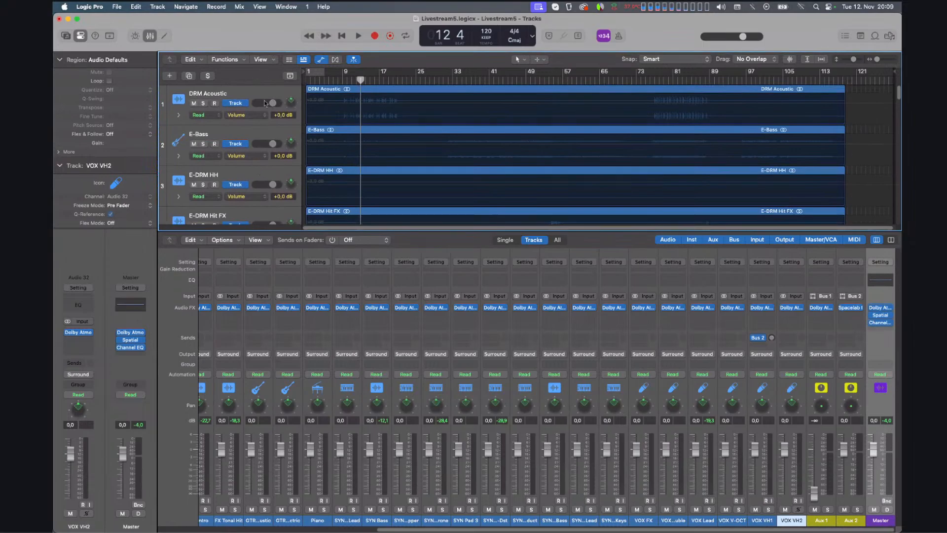
Enlarge the Tracks area over the mixer and bring the end of the track list into view.
left_click_drag(418, 232, 395, 383)
scroll(213, 193, "down", 15)
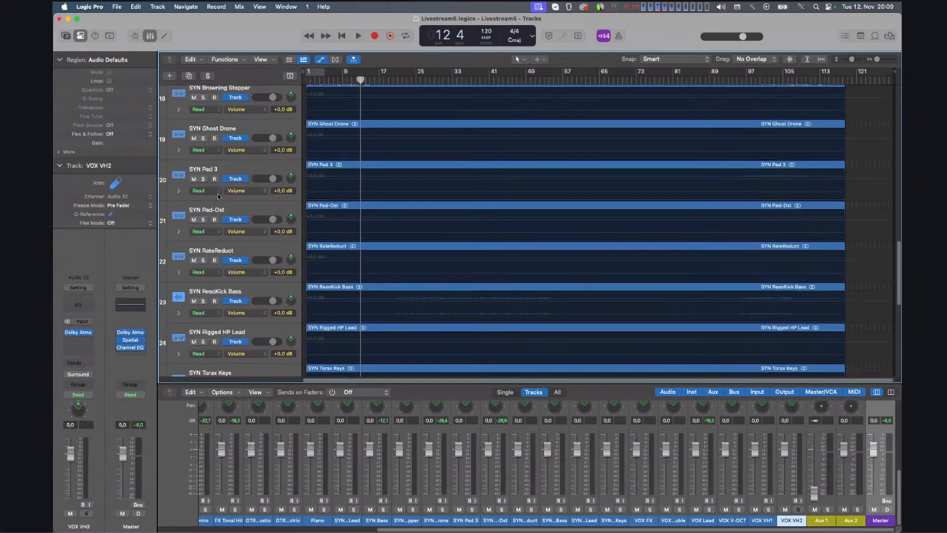
scroll(218, 193, "down", 7)
right_click(218, 379)
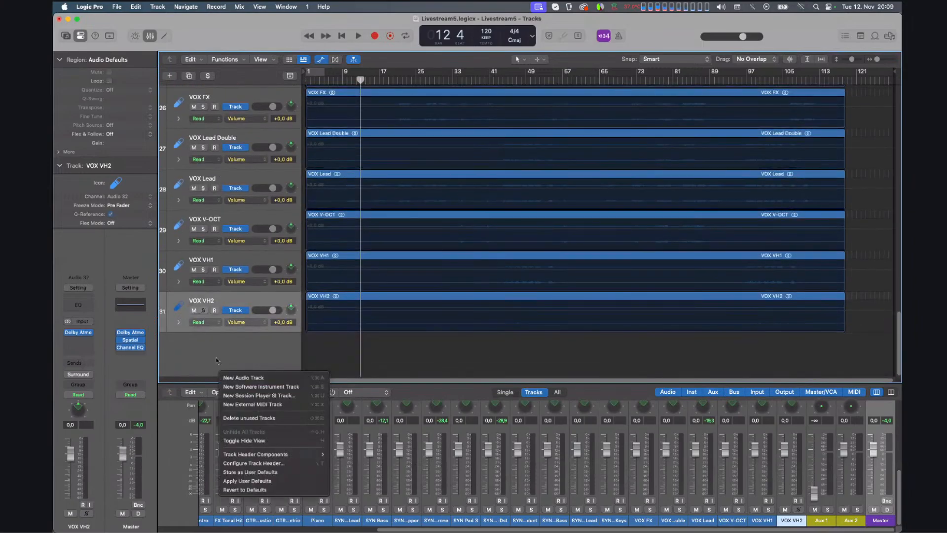
left_click(217, 356)
right_click(202, 356)
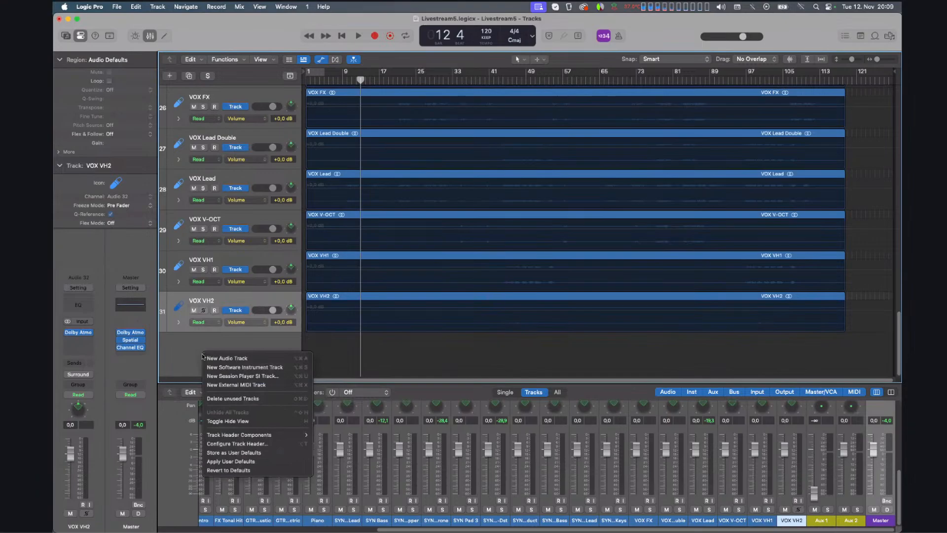
left_click(181, 360)
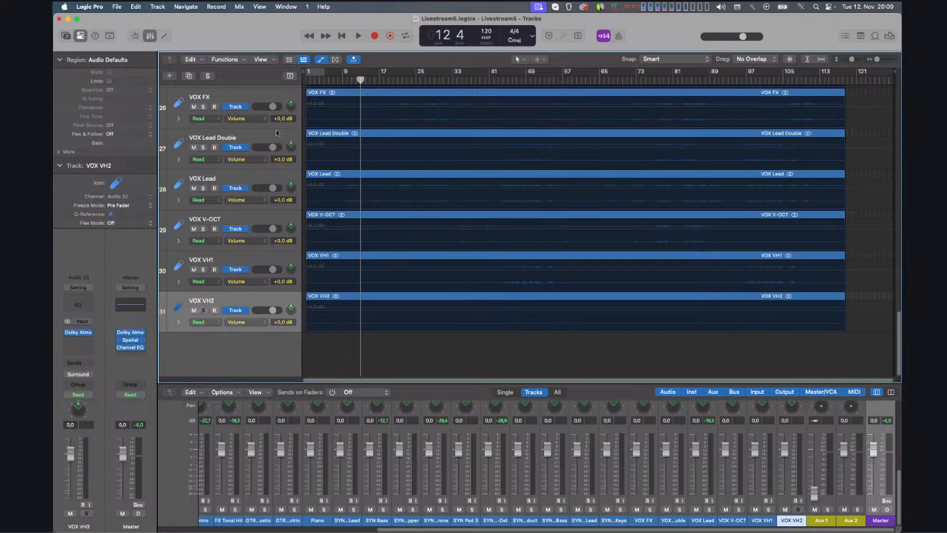
left_click(273, 61)
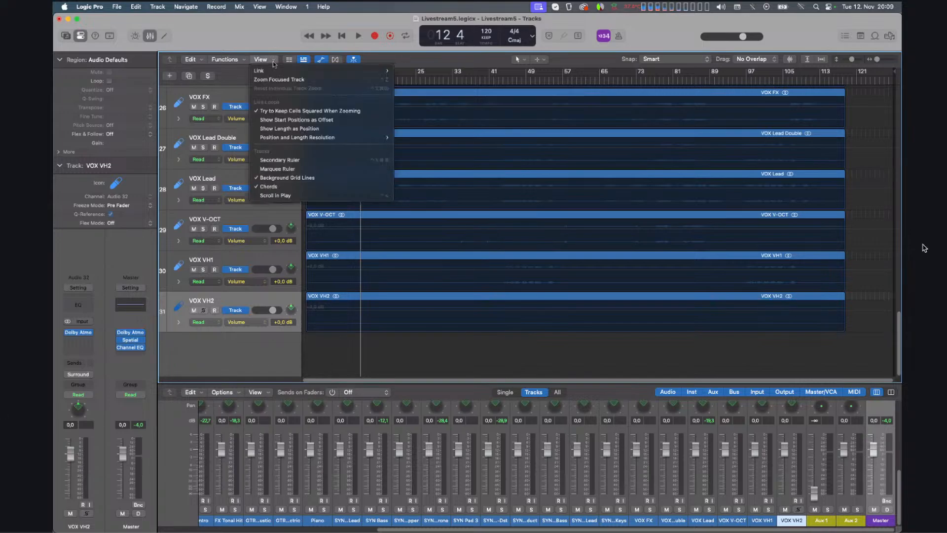
left_click(239, 62)
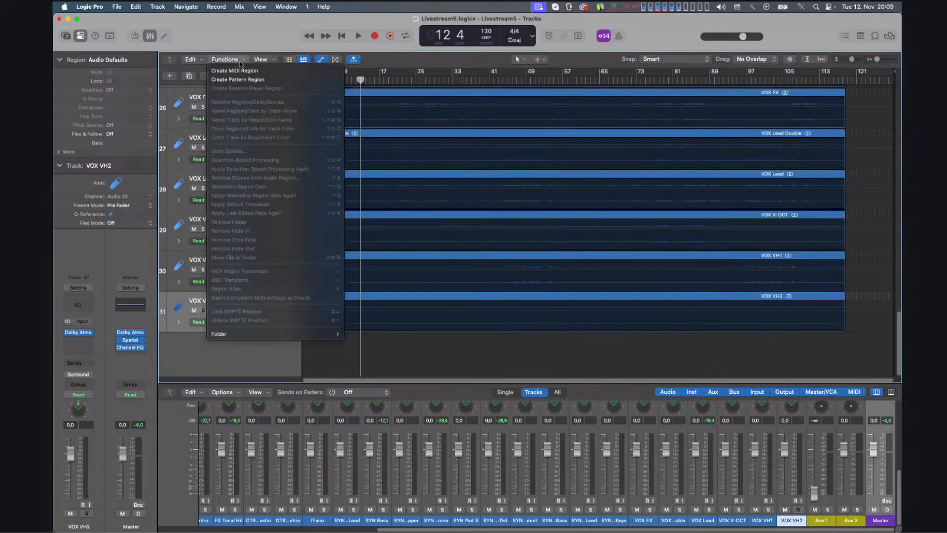
left_click(197, 59)
left_click(200, 61)
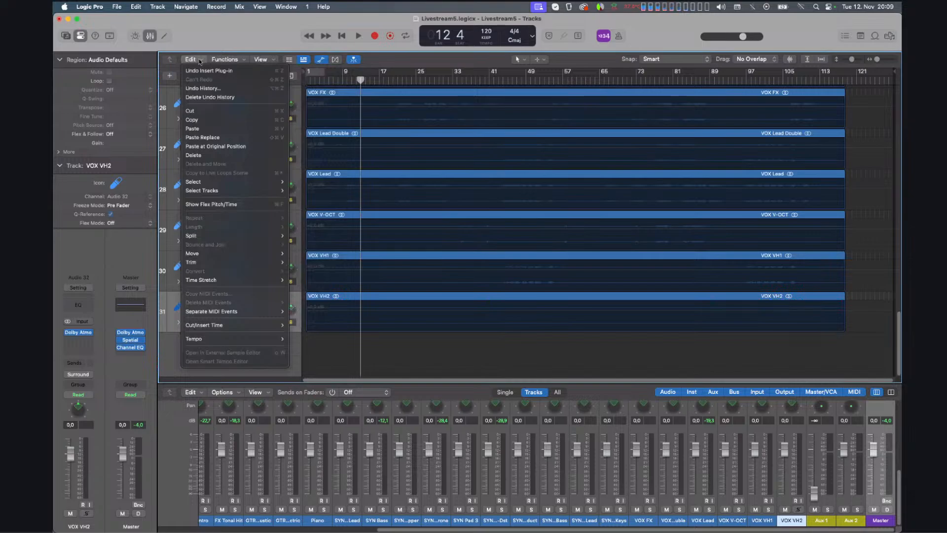
left_click(199, 60)
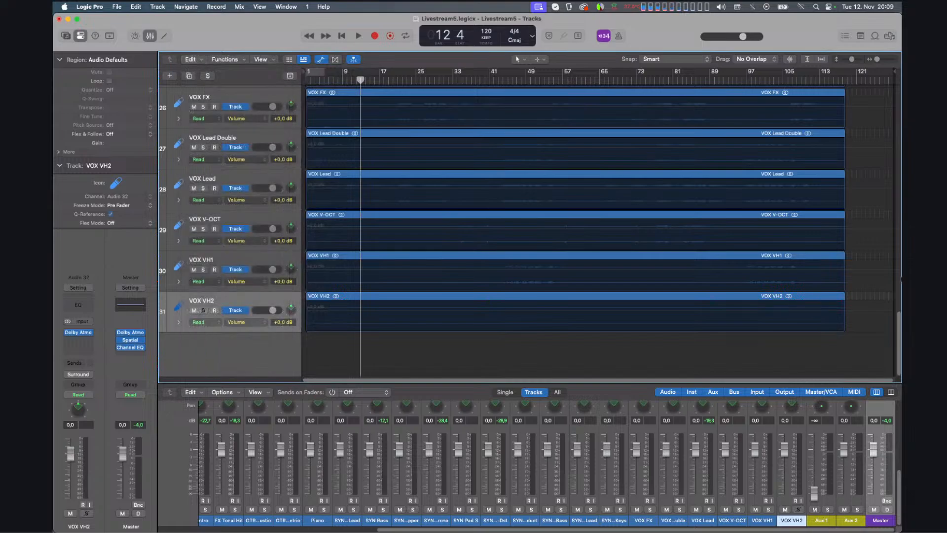
Create a track for the Master channel strip and select it at the end of the track list.
right_click(870, 521)
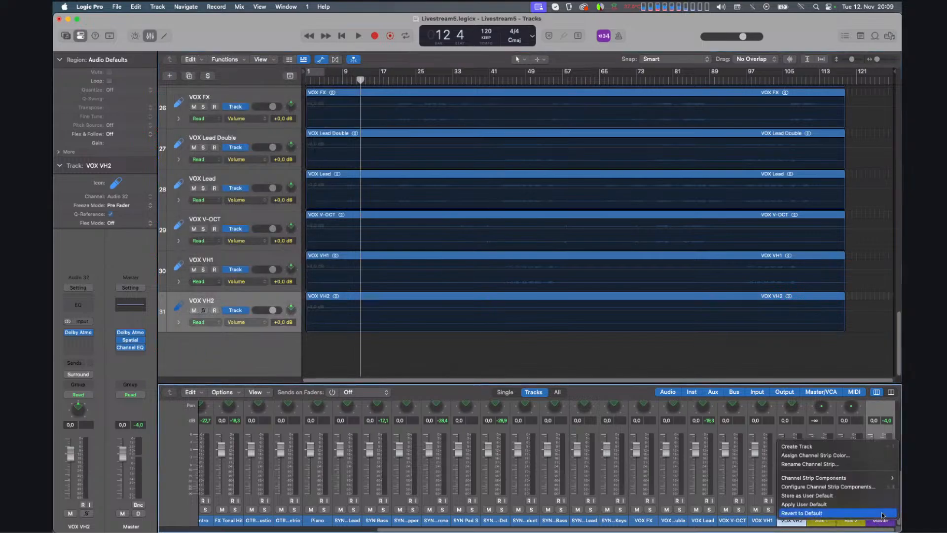
left_click(803, 445)
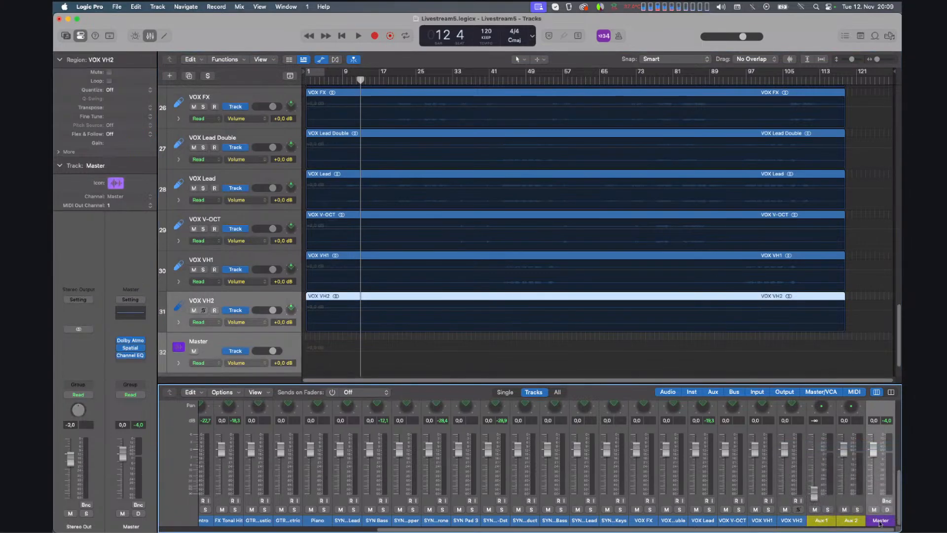
scroll(235, 342, "down", 2)
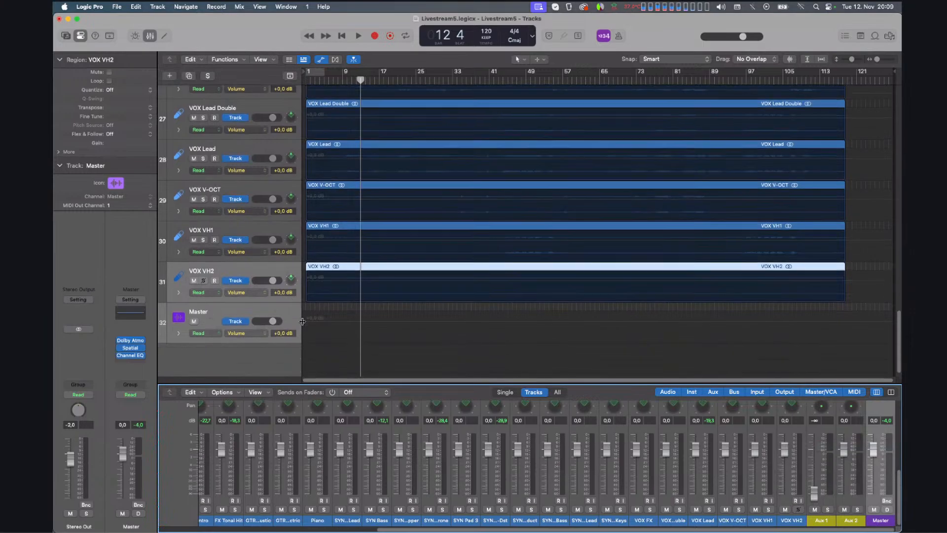
left_click(235, 341)
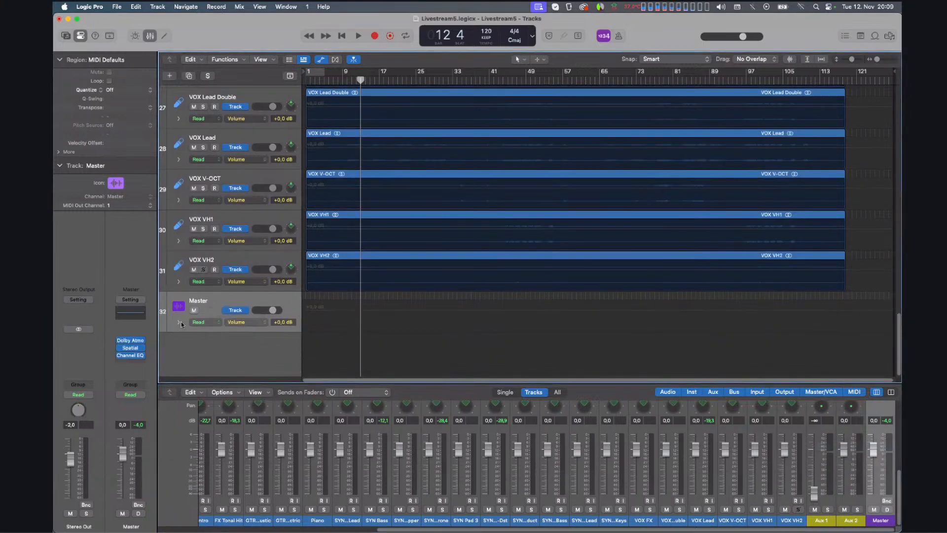
Set the Master track's automation parameter to 1) Input Gain of the Dolby Atmos Composer plug-in.
left_click(249, 322)
mouse_move(291, 391)
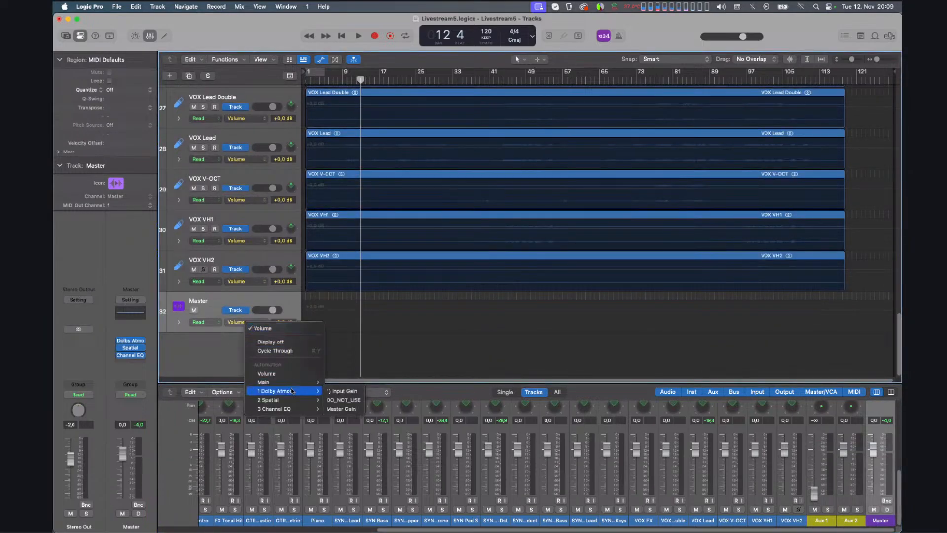
left_click(334, 393)
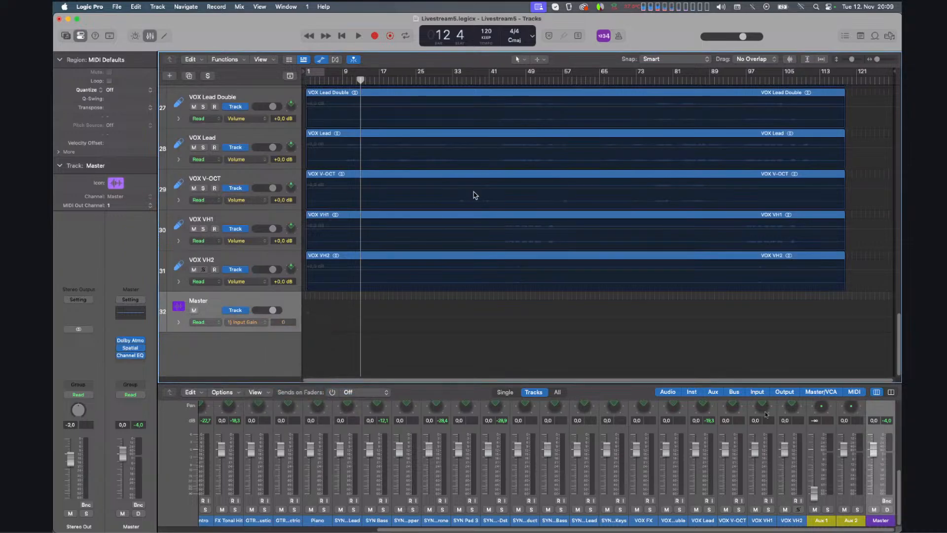
Open the Dolby Atmos Composer on the Master channel and its gravitas MDS 1 editor, keeping the Master track header uncovered.
scroll(886, 426, "up", 10)
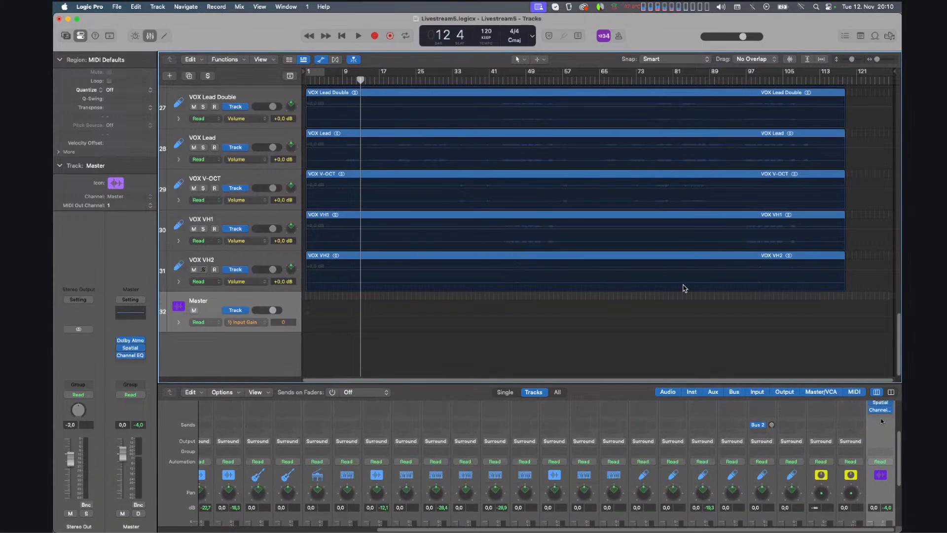
left_click(883, 420)
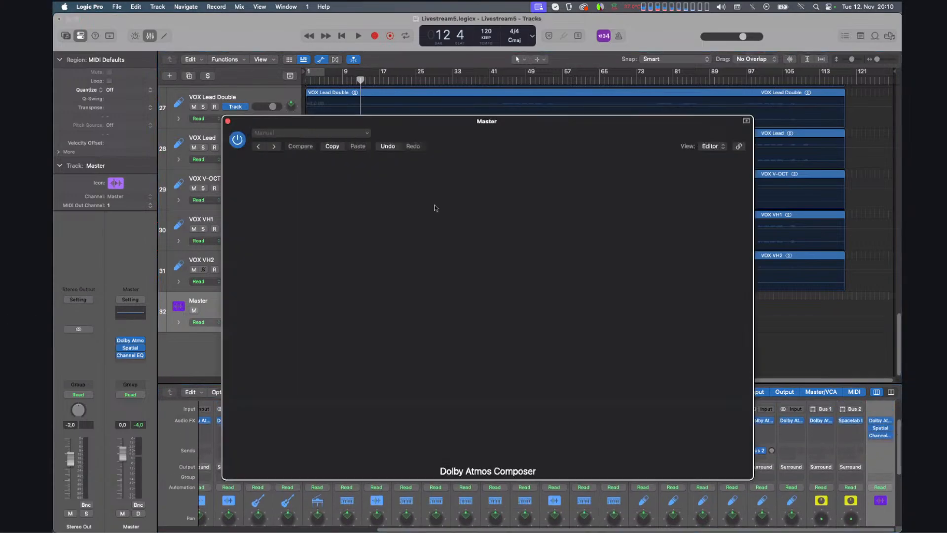
left_click_drag(425, 147, 544, 75)
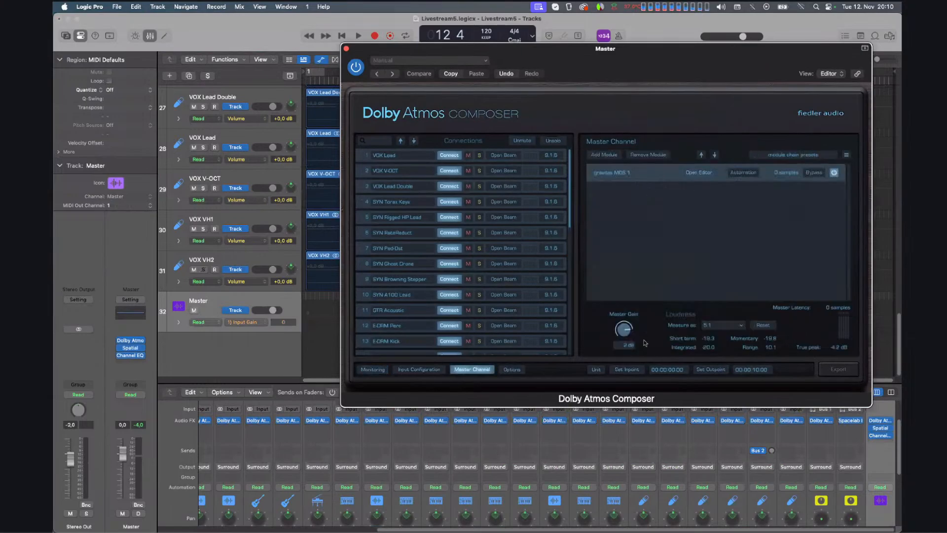
left_click(698, 173)
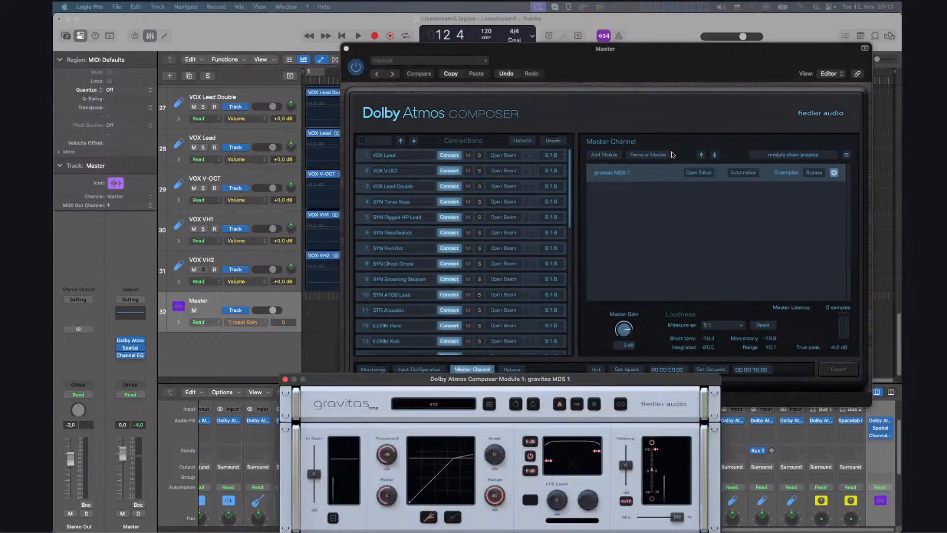
left_click_drag(501, 228, 569, 160)
Draw Input Gain automation rising to about 17.1 near the start of the Master track and close the gravitas MDS 1 editor.
left_click(132, 393)
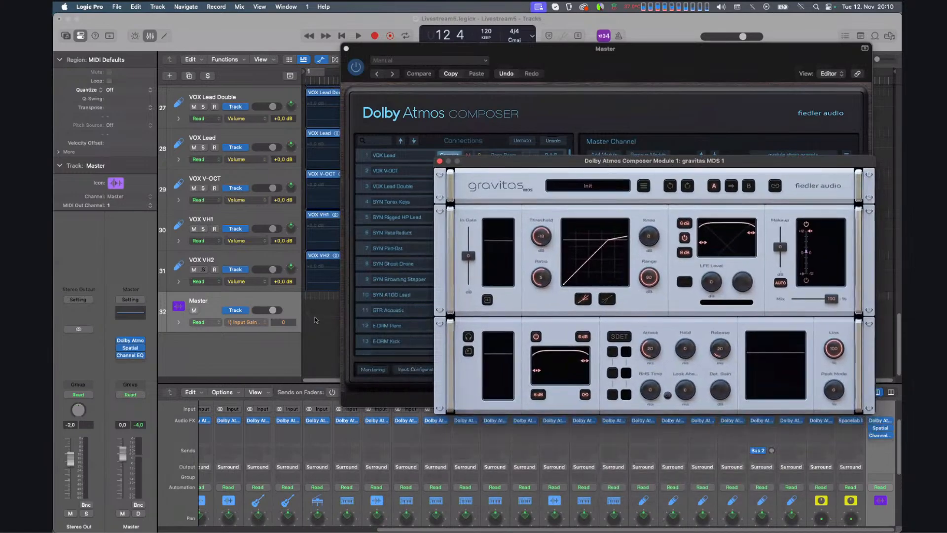
left_click(297, 330)
mouse_move(318, 316)
left_mouse_down()
mouse_move(318, 326)
mouse_move(316, 311)
left_mouse_up()
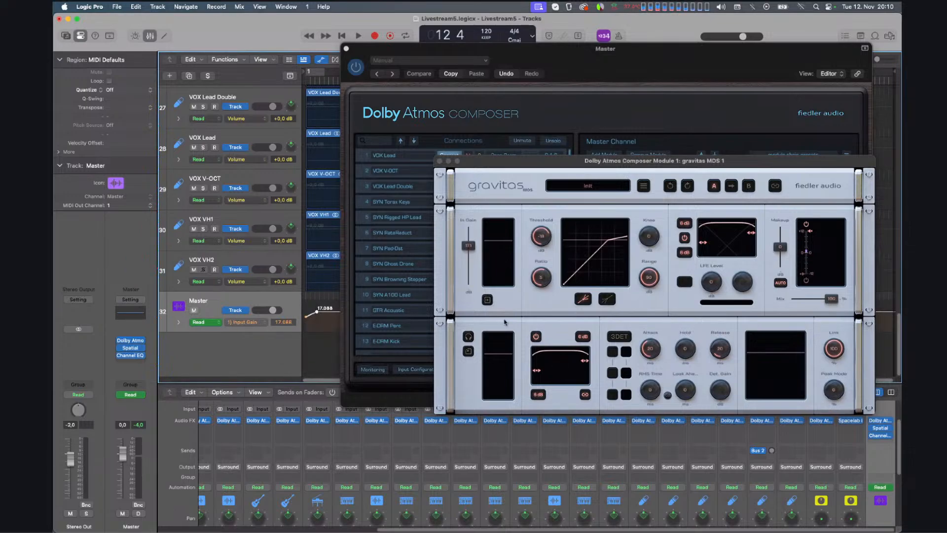
left_click(442, 161)
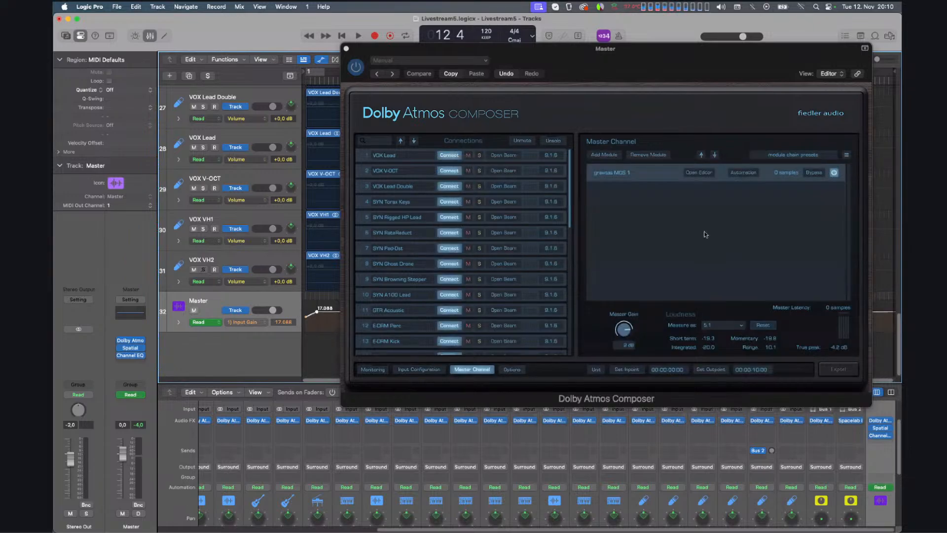
Review the list of automatable parameters and lane assignments for the gravitas MDS 1 module, and close the automation configuration.
left_click(743, 172)
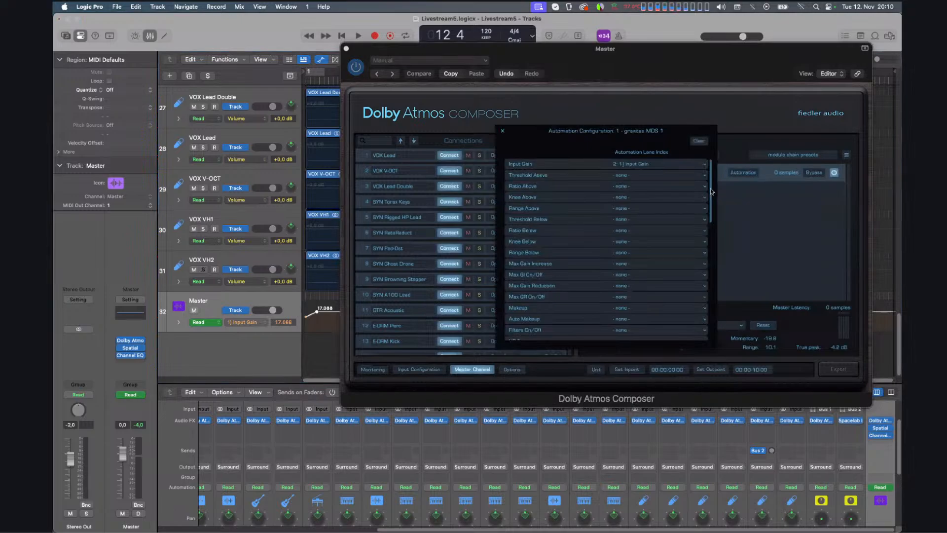
left_click_drag(708, 317, 724, 183)
left_click(503, 131)
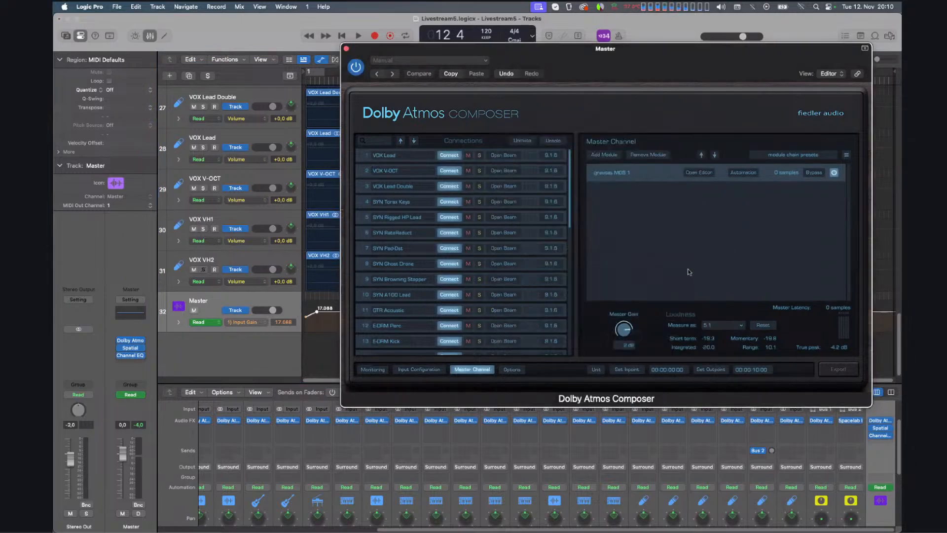